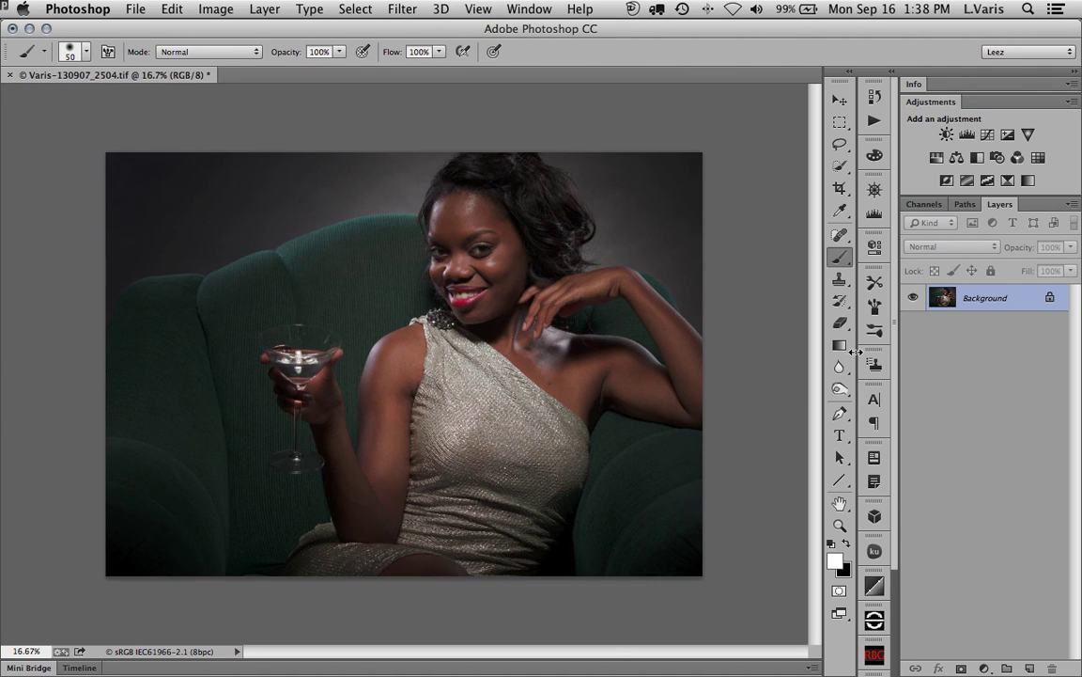
# Step: Inspect the skin on the shoulder, chest and face at 100% magnification for blemishes
pyautogui.press('super+equal')
pyautogui.press('super+equal')
pyautogui.press('super+equal')
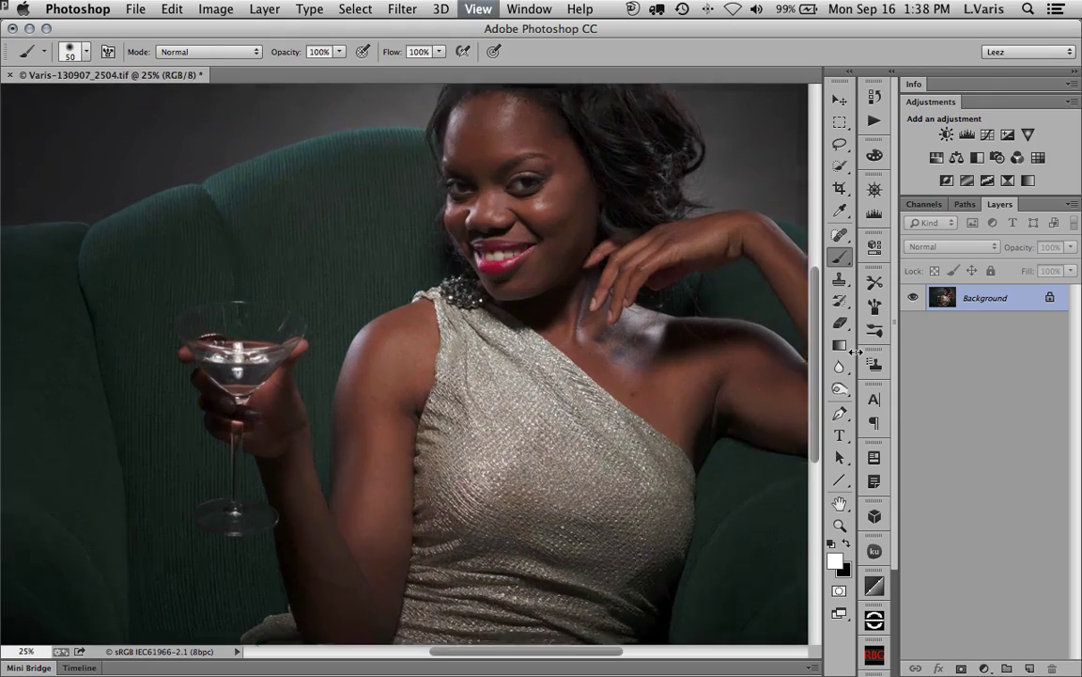
pyautogui.press('super+equal')
pyautogui.press('super+equal')
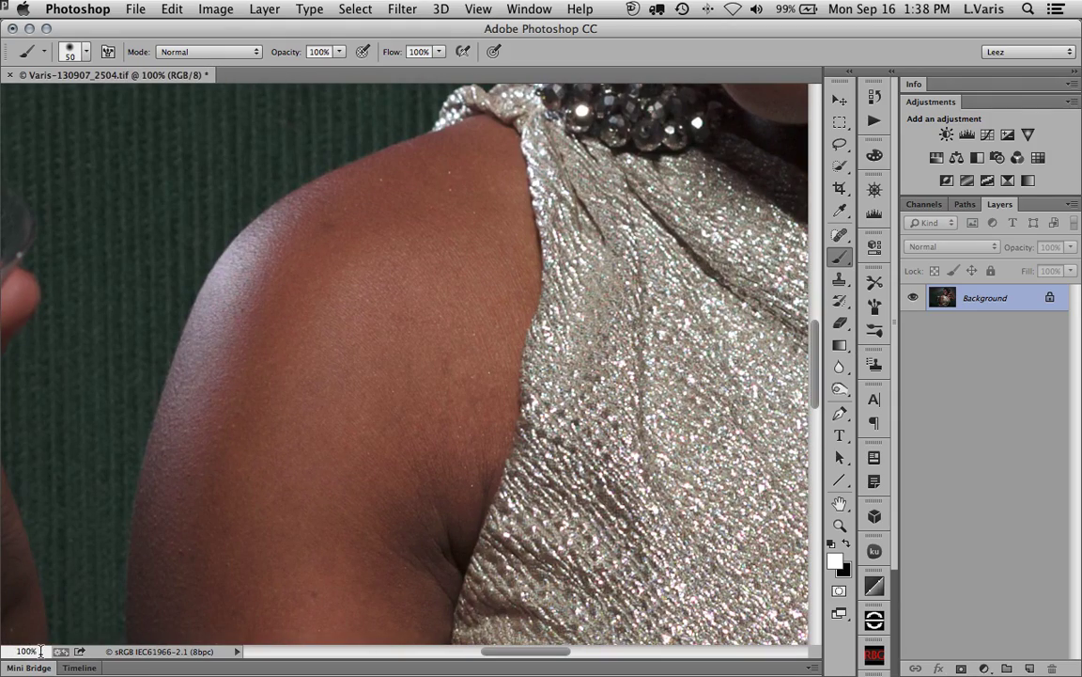
pyautogui.moveTo(698, 402); pyautogui.dragTo(357, 460)
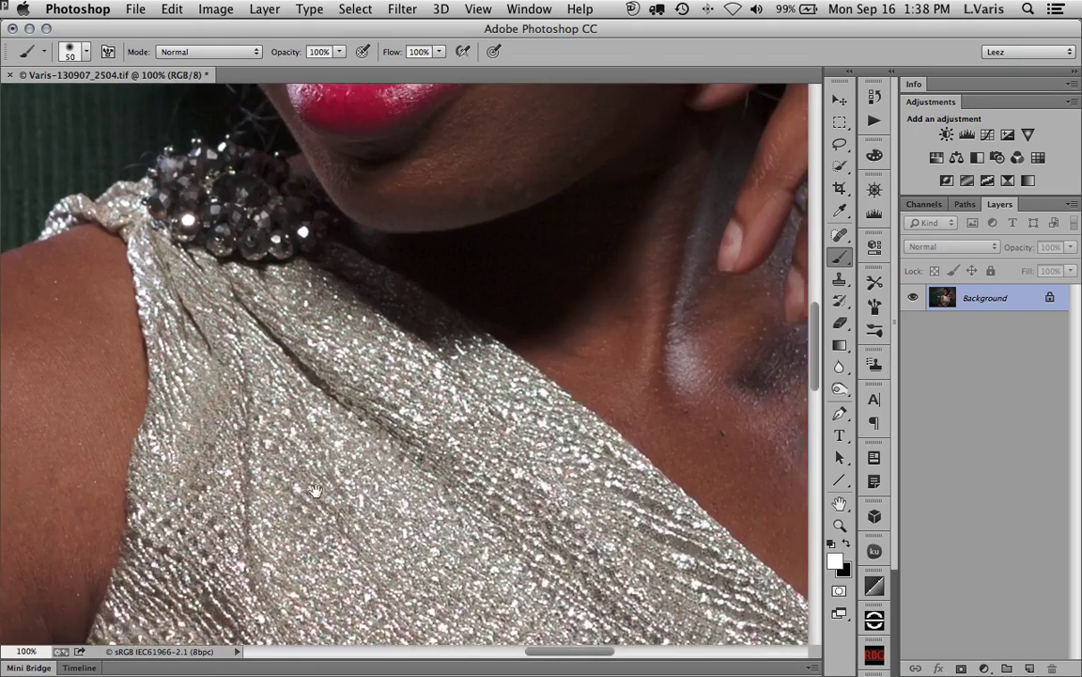
pyautogui.moveTo(564, 282); pyautogui.dragTo(460, 430)
pyautogui.moveTo(466, 164); pyautogui.dragTo(521, 448)
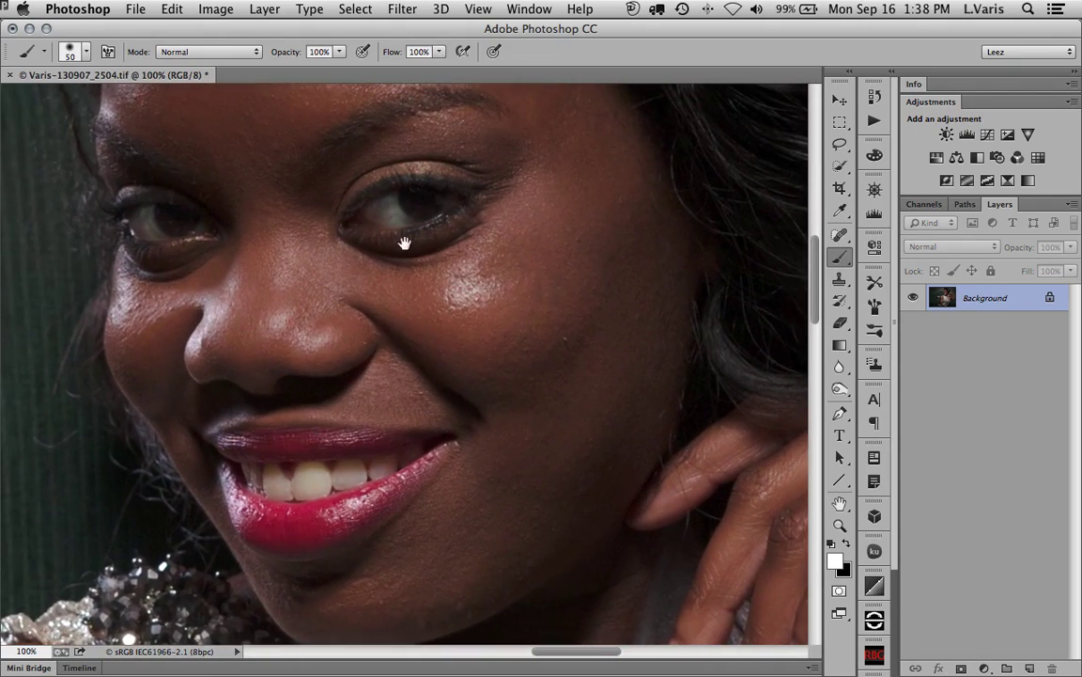
pyautogui.moveTo(398, 241); pyautogui.dragTo(574, 325)
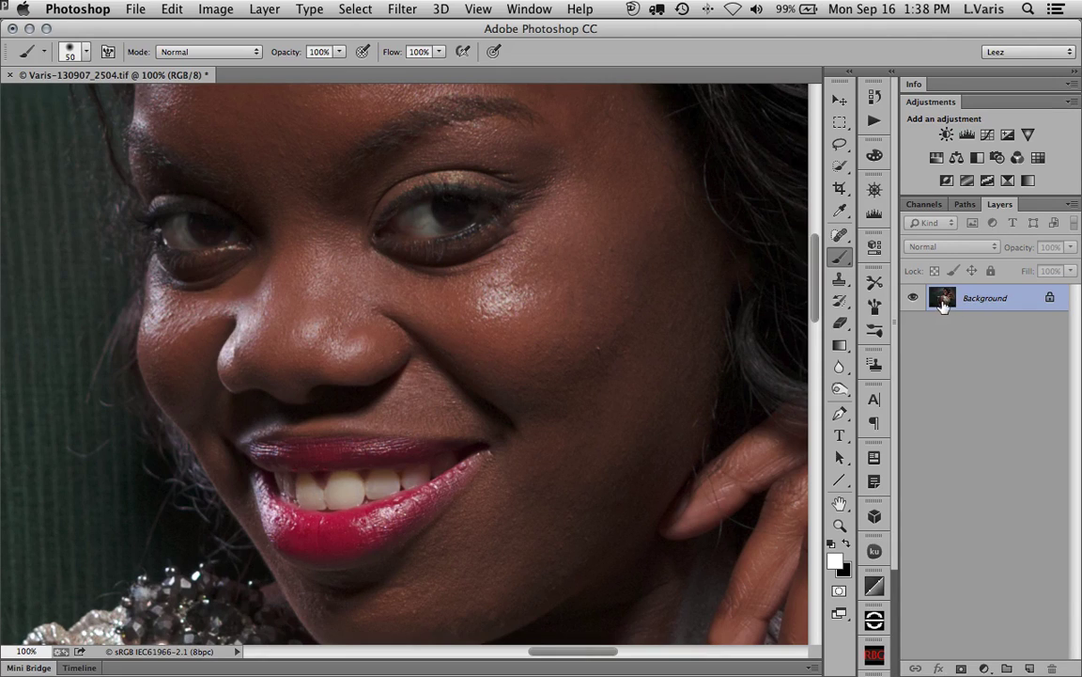
# Step: Create a new empty layer above the Background and name it spotting
pyautogui.click(1030, 668)
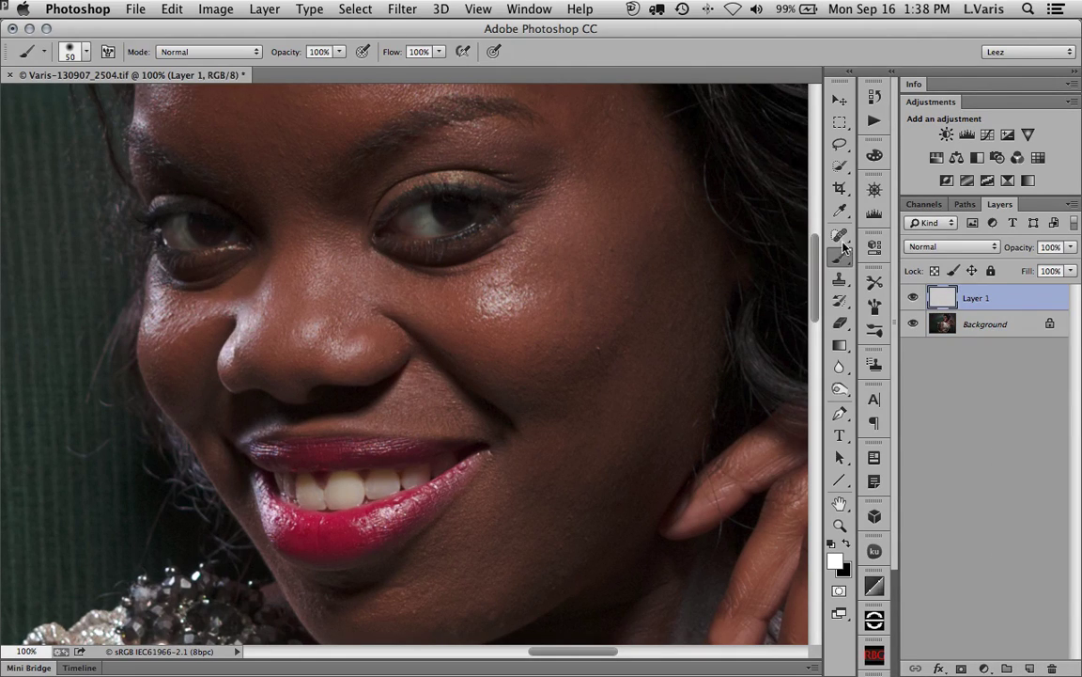
pyautogui.doubleClick(1001, 298)
pyautogui.write('spotting')
pyautogui.press('Return')
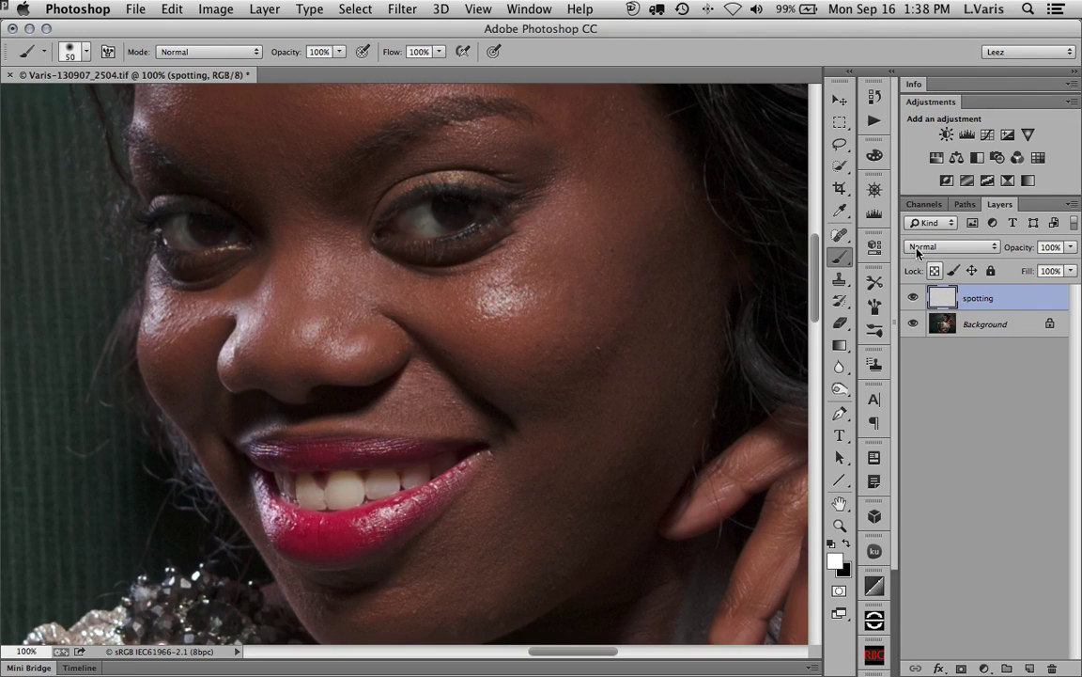
# Step: Set up the Spot Healing Brush with the Content-Aware type and enlarge the brush to 25 px
pyautogui.click(841, 236)
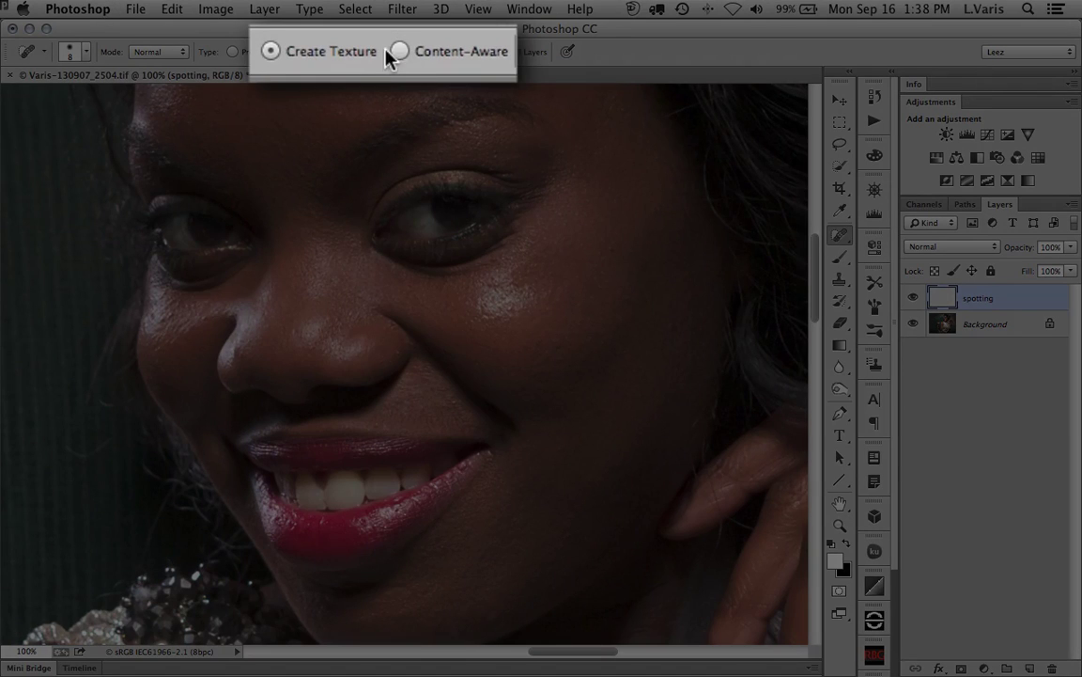
pyautogui.click(401, 52)
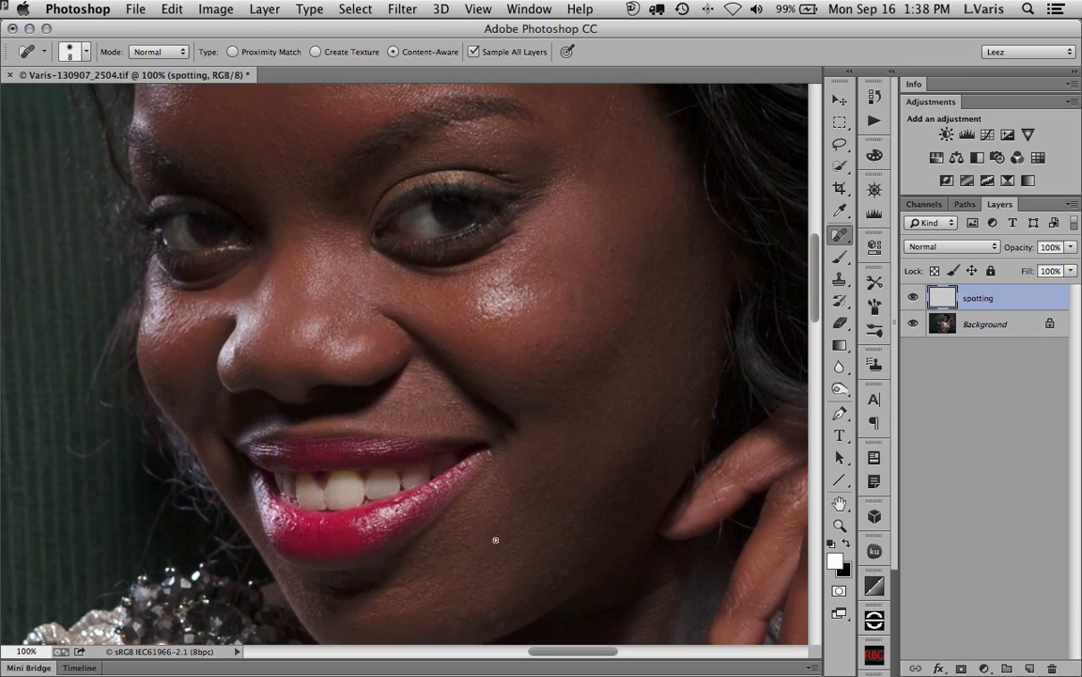
pyautogui.moveTo(450, 483); pyautogui.dragTo(465, 393)
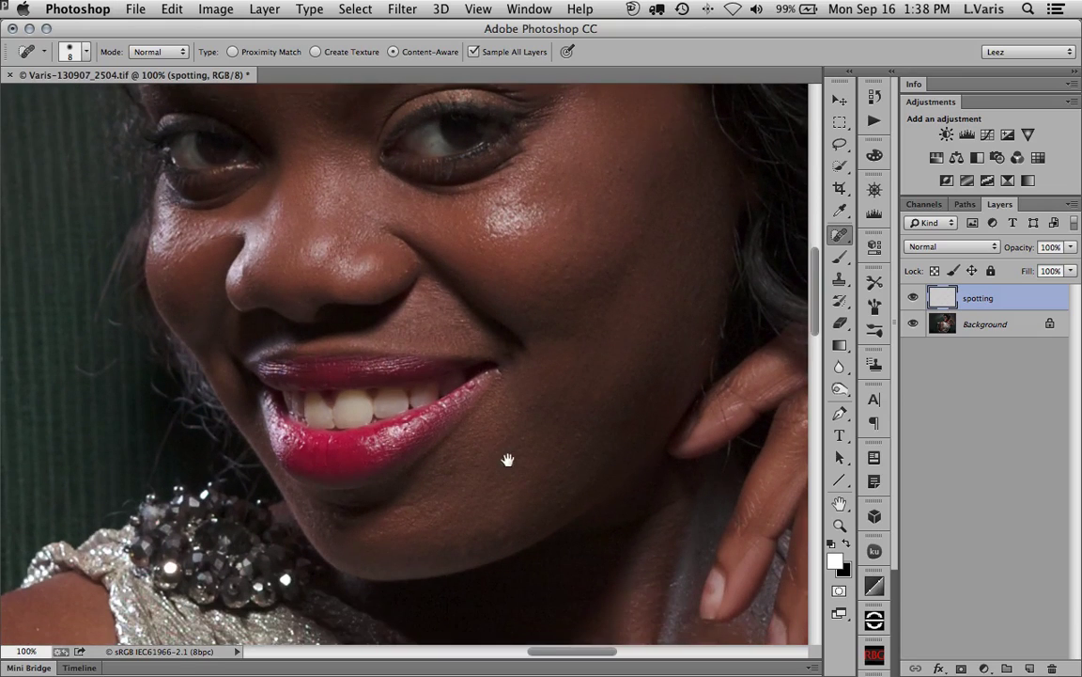
pyautogui.press(']')
pyautogui.press(']')
pyautogui.press(']')
pyautogui.press(']')
pyautogui.press(']')
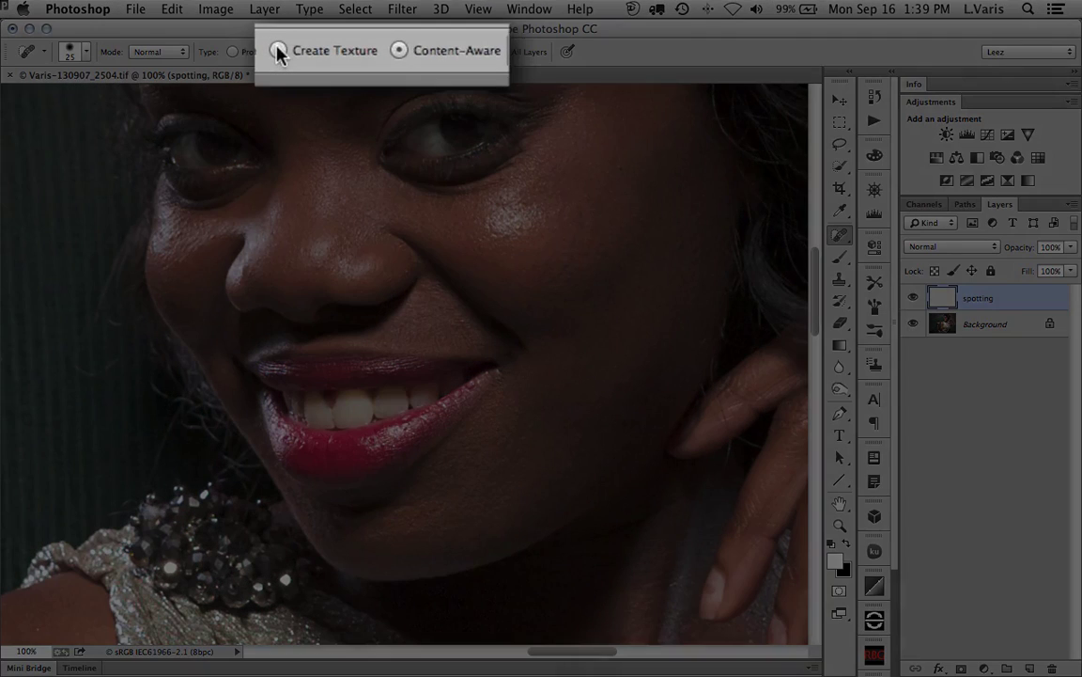
# Step: Change the healing type to Create Texture, reduce the brush to 15 px and heal the blemishes on the forehead
pyautogui.click(315, 51)
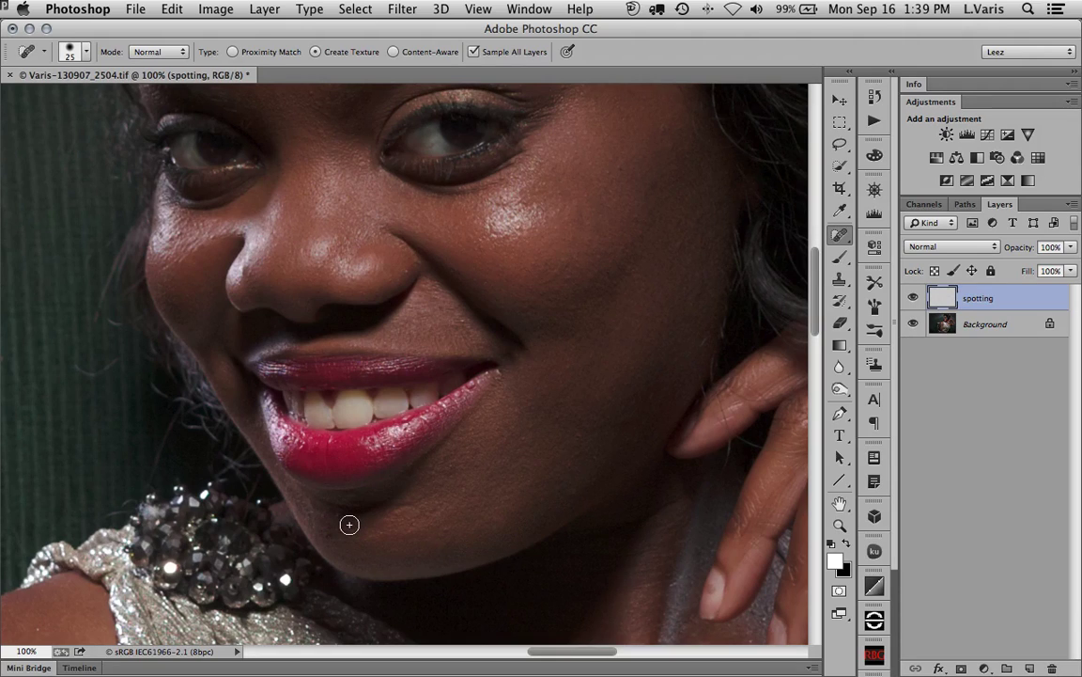
pyautogui.press('[')
pyautogui.moveTo(305, 170); pyautogui.dragTo(324, 447)
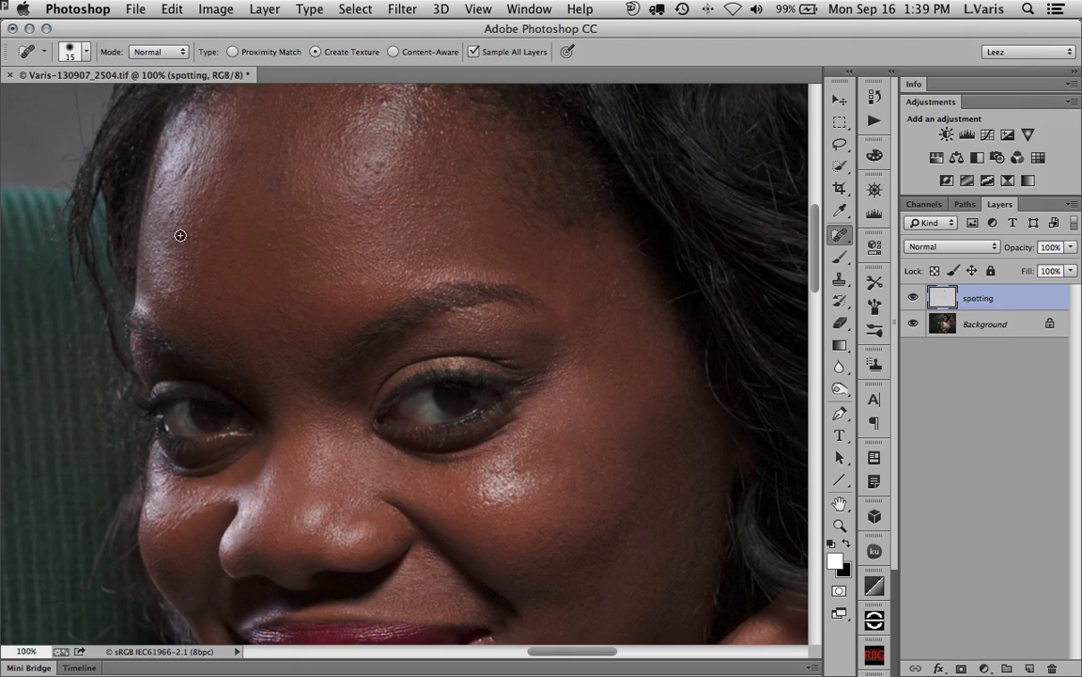
pyautogui.moveTo(187, 168); pyautogui.dragTo(182, 177)
pyautogui.scroll(5, 241, 199)
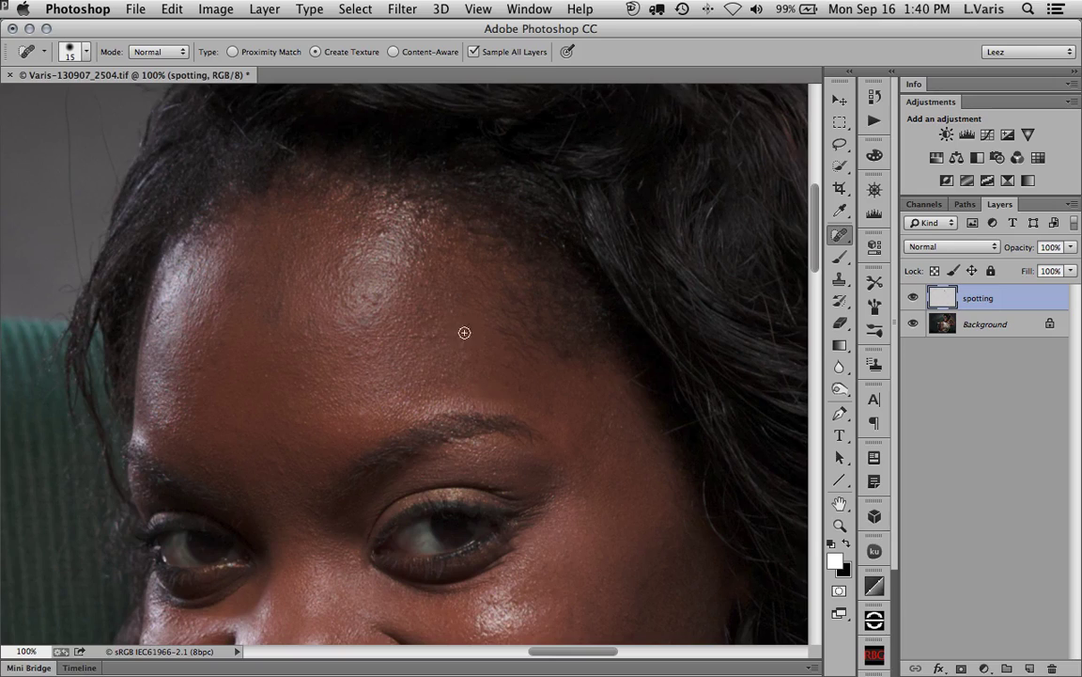
# Step: Heal the dark marks at the base of the neck and on the upper chest
pyautogui.scroll(-10, 279, 413)
pyautogui.scroll(-15, 458, 384)
pyautogui.hscroll(5, 458, 385)
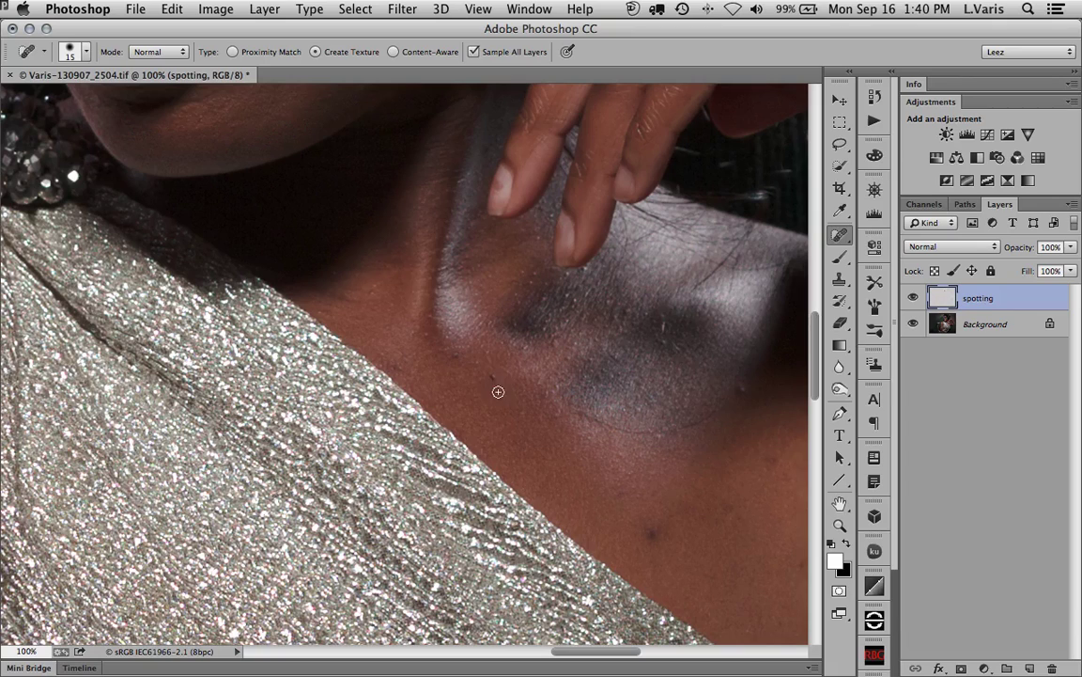
pyautogui.click(489, 375)
pyautogui.click(454, 353)
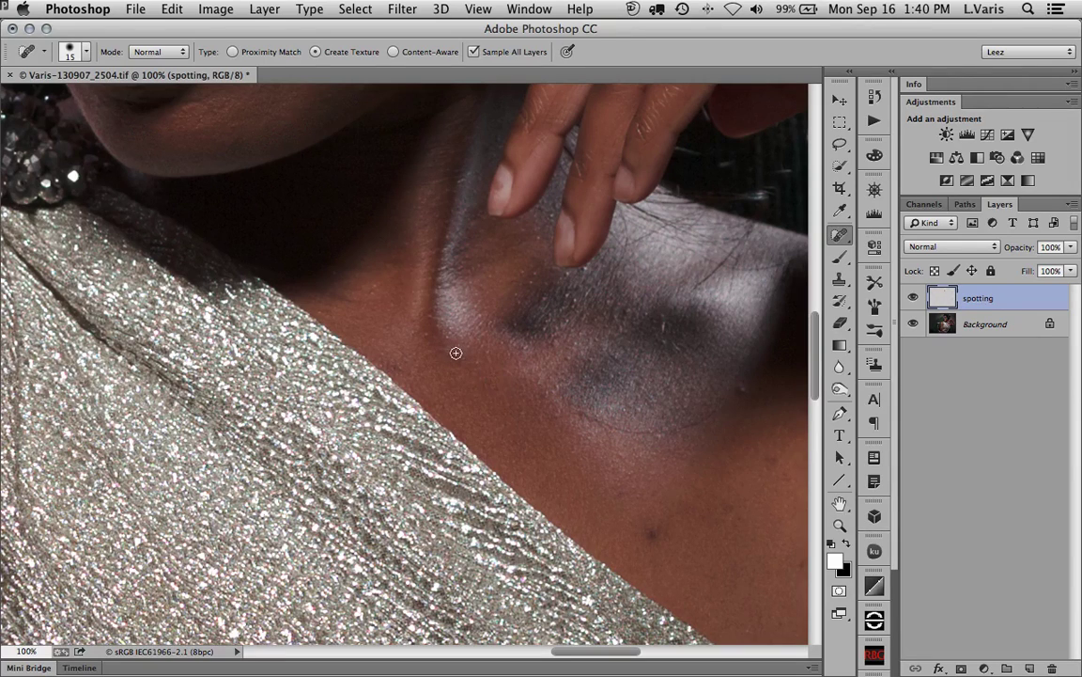
pyautogui.click(652, 527)
pyautogui.click(647, 533)
pyautogui.click(647, 529)
# Step: Remove the stray hair line across the upper chest with an 8 px healing brush, using both Content-Aware and Create Texture
pyautogui.press('[')
pyautogui.press('[')
pyautogui.press('[')
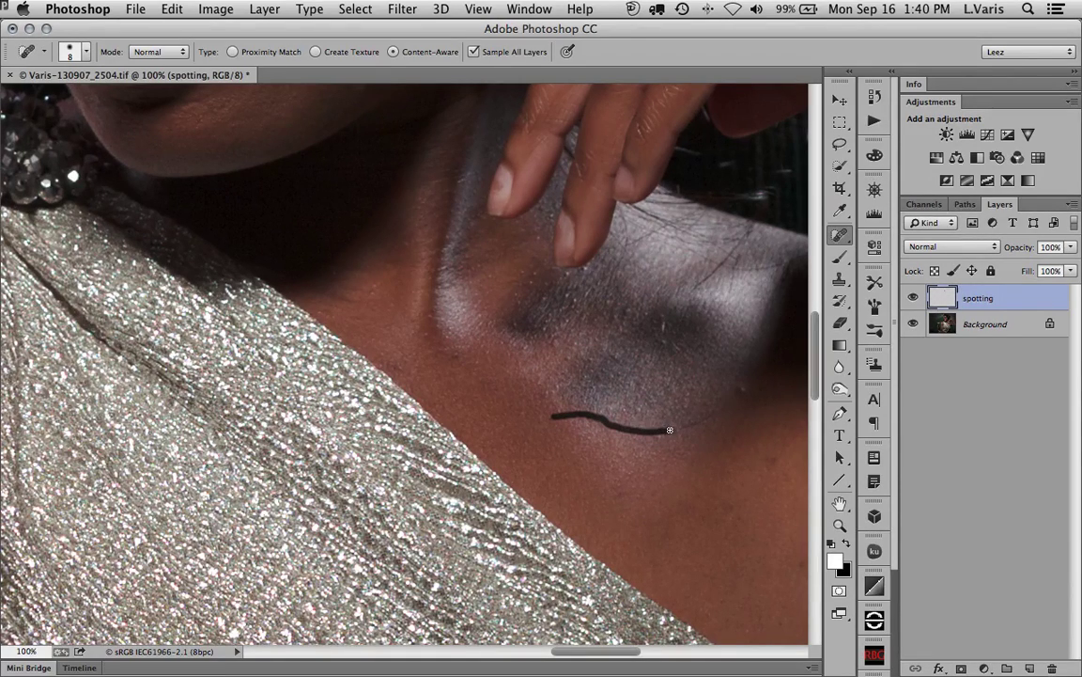
pyautogui.moveTo(716, 409); pyautogui.dragTo(716, 409)
pyautogui.click(315, 52)
pyautogui.moveTo(555, 416); pyautogui.dragTo(593, 415)
pyautogui.moveTo(659, 432); pyautogui.dragTo(717, 409)
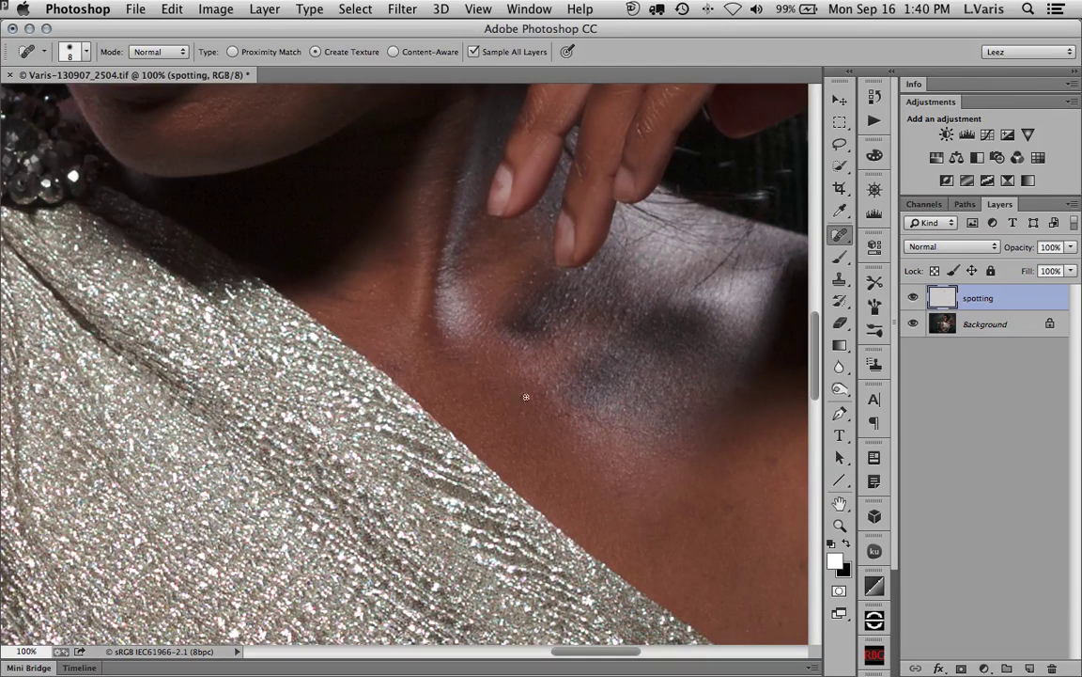
# Step: Heal the small spots on the chest and raised upper arm, using healing brush sizes of 20 px and 10 px
pyautogui.moveTo(716, 497); pyautogui.dragTo(406, 441)
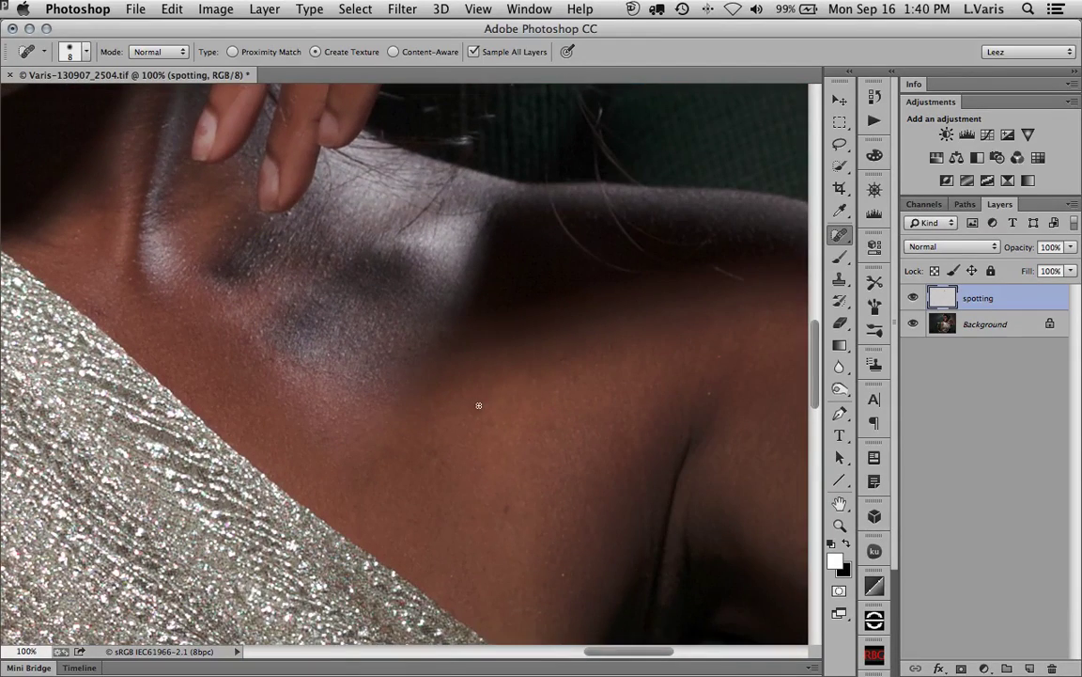
pyautogui.press(']')
pyautogui.press(']')
pyautogui.press(']')
pyautogui.press(']')
pyautogui.moveTo(742, 517); pyautogui.dragTo(466, 386)
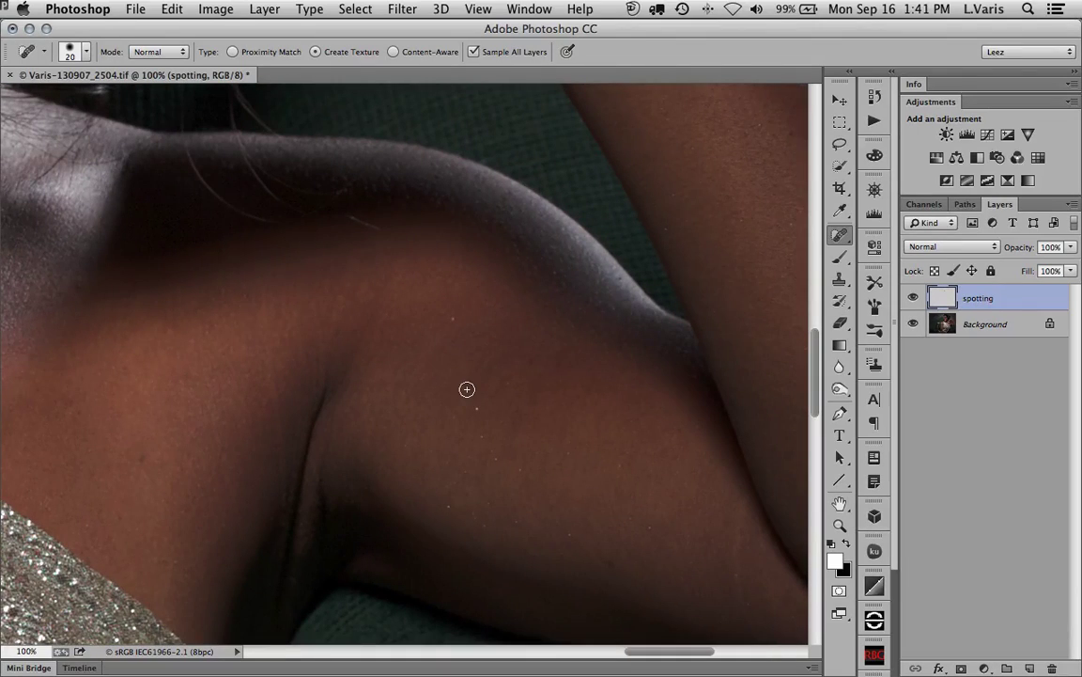
pyautogui.press('[')
pyautogui.press('[')
pyautogui.moveTo(615, 186)
pyautogui.mouseDown()
pyautogui.moveTo(476, 494)
pyautogui.moveTo(659, 584)
pyautogui.mouseUp()
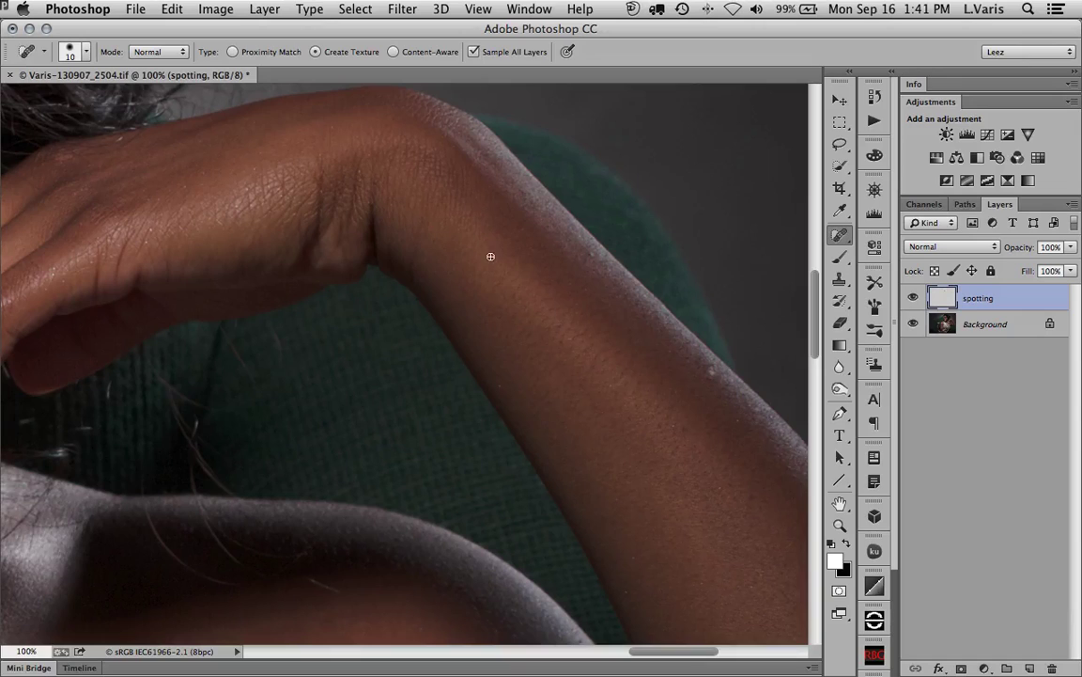
# Step: Heal the light spot on the raised forearm and remove the stray hairs falling across the shoulder
pyautogui.click(713, 371)
pyautogui.moveTo(143, 510)
pyautogui.mouseDown()
pyautogui.moveTo(152, 531)
pyautogui.moveTo(225, 558)
pyautogui.mouseUp()
pyautogui.moveTo(133, 575); pyautogui.dragTo(398, 595)
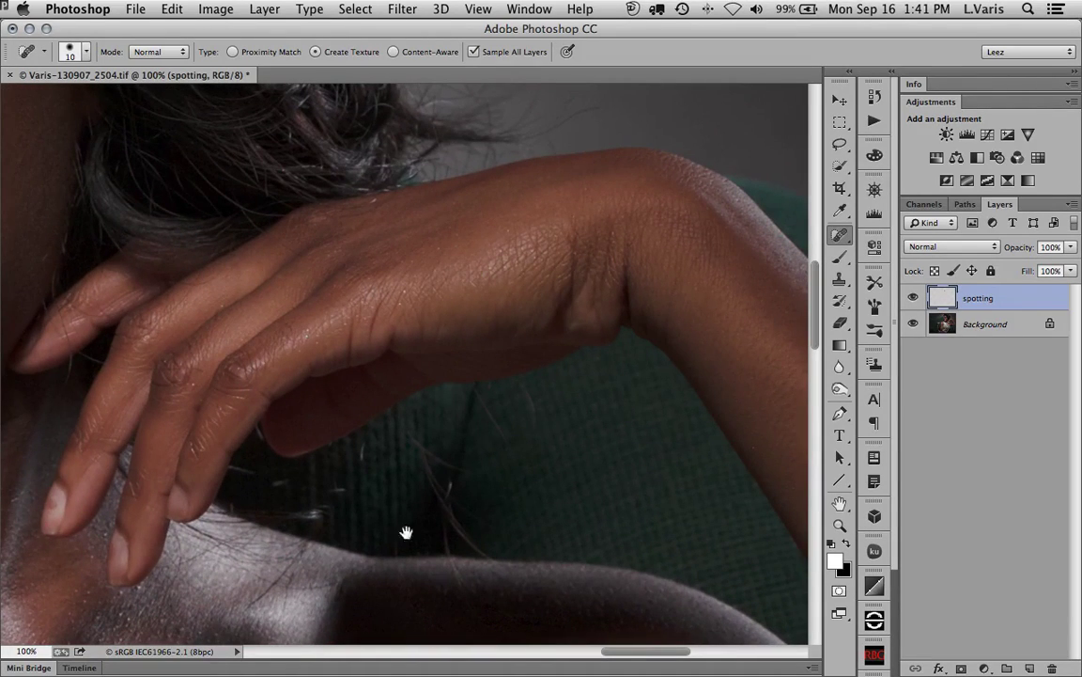
# Step: Remove the stray hair over the green chair beside the cheek using the Content-Aware healing type
pyautogui.moveTo(346, 604); pyautogui.dragTo(714, 489)
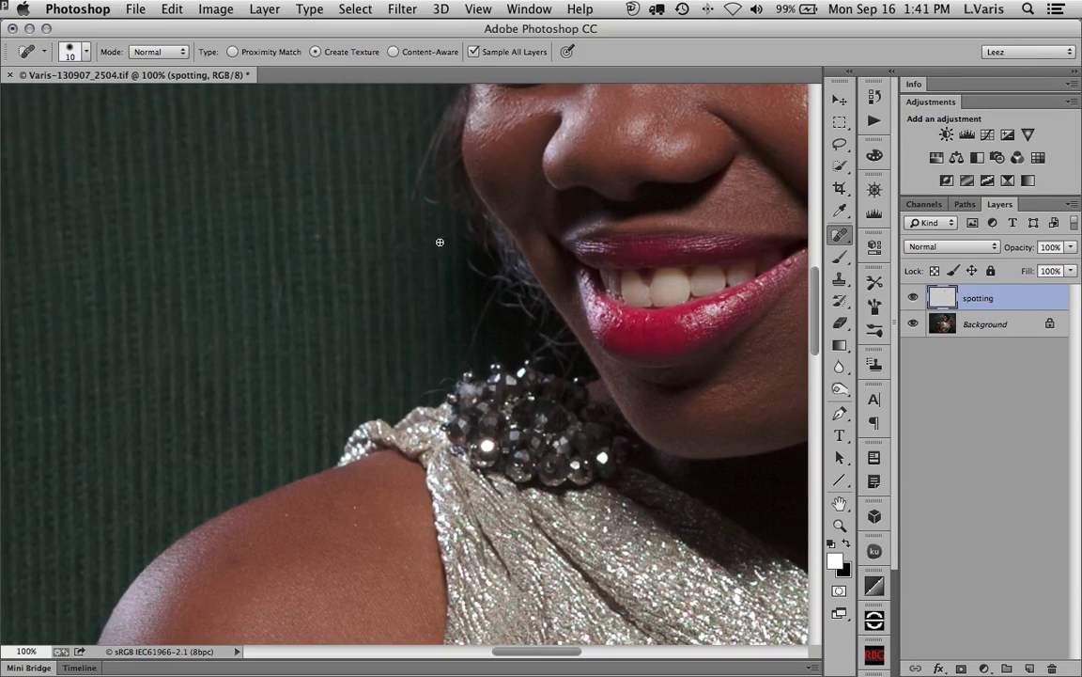
pyautogui.click(392, 51)
pyautogui.moveTo(392, 243); pyautogui.dragTo(429, 236)
pyautogui.moveTo(416, 292); pyautogui.dragTo(283, 370)
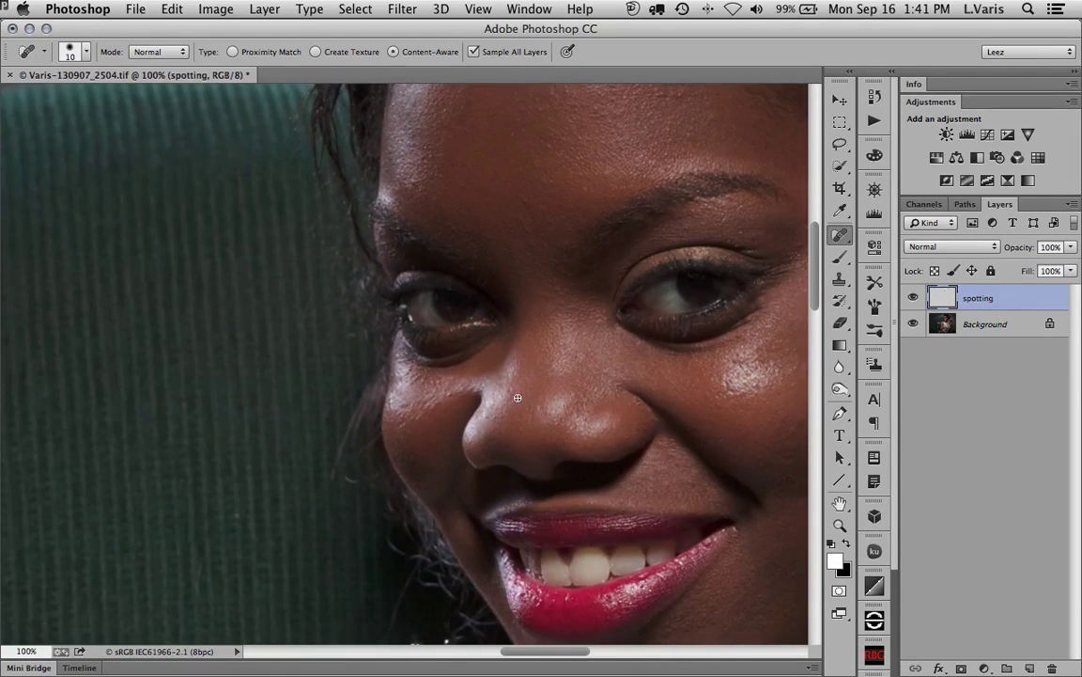
# Step: Compare the whole portrait with and without the spotting layer at 33.33% magnification
pyautogui.press('super+0')
pyautogui.press('super+minus')
pyautogui.press('super+minus')
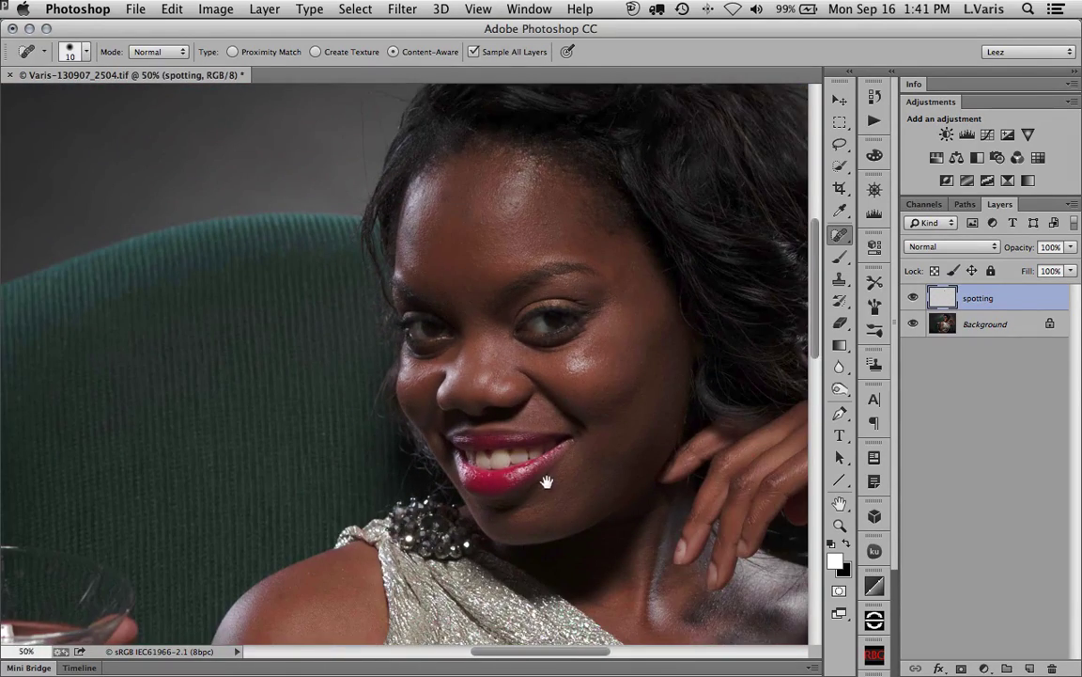
pyautogui.moveTo(493, 434); pyautogui.dragTo(506, 296)
pyautogui.press('super+minus')
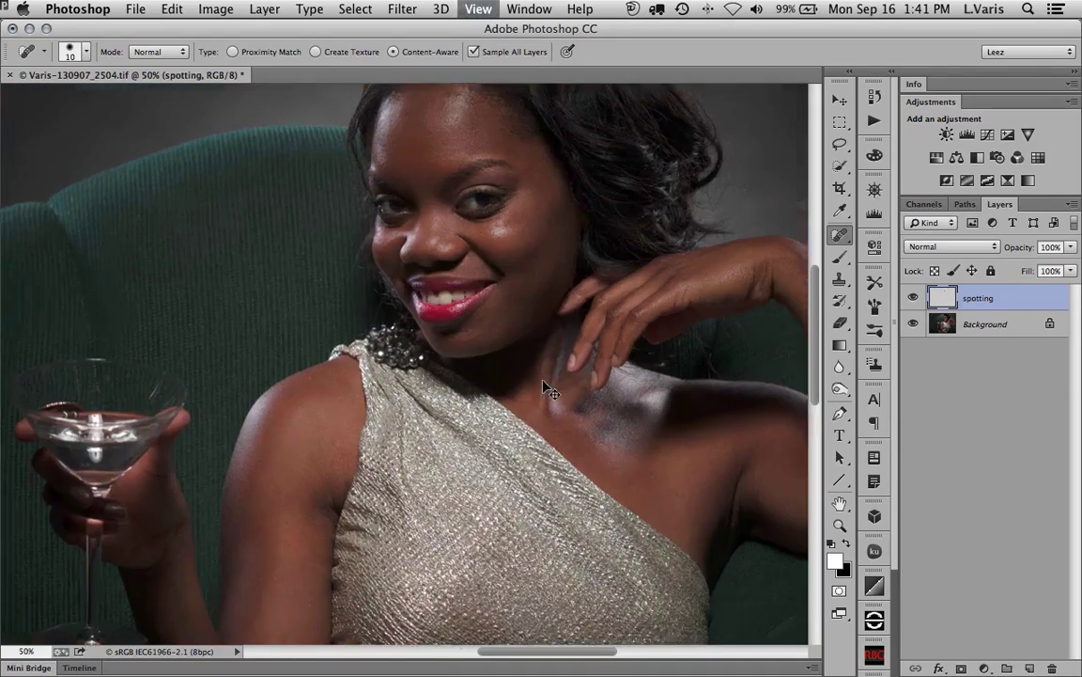
pyautogui.moveTo(423, 515)
pyautogui.mouseDown()
pyautogui.moveTo(422, 346)
pyautogui.moveTo(411, 477)
pyautogui.moveTo(322, 498)
pyautogui.moveTo(323, 508)
pyautogui.mouseUp()
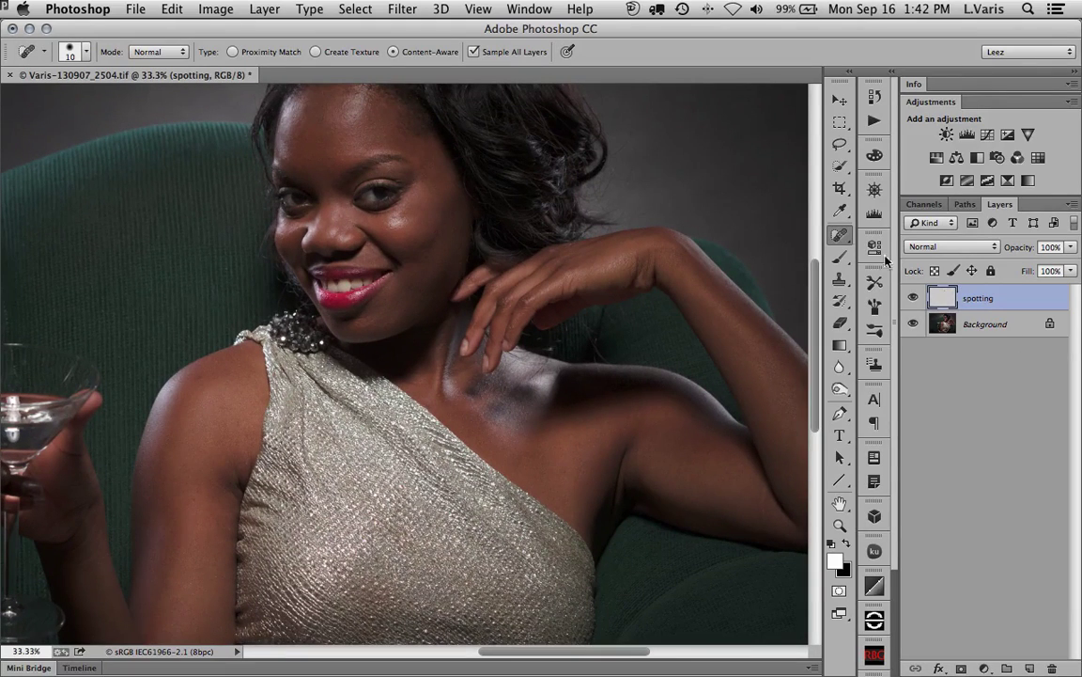
pyautogui.click(913, 297)
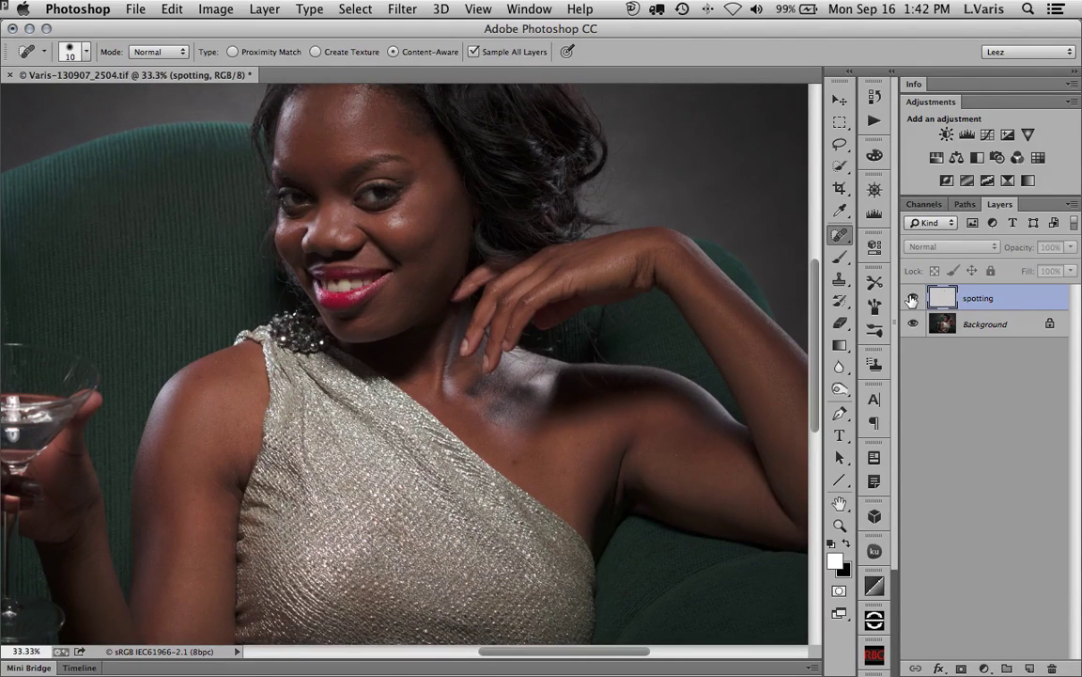
pyautogui.click(912, 299)
pyautogui.click(912, 299)
pyautogui.click(912, 299)
pyautogui.click(912, 299)
pyautogui.click(912, 298)
pyautogui.click(912, 298)
pyautogui.click(912, 298)
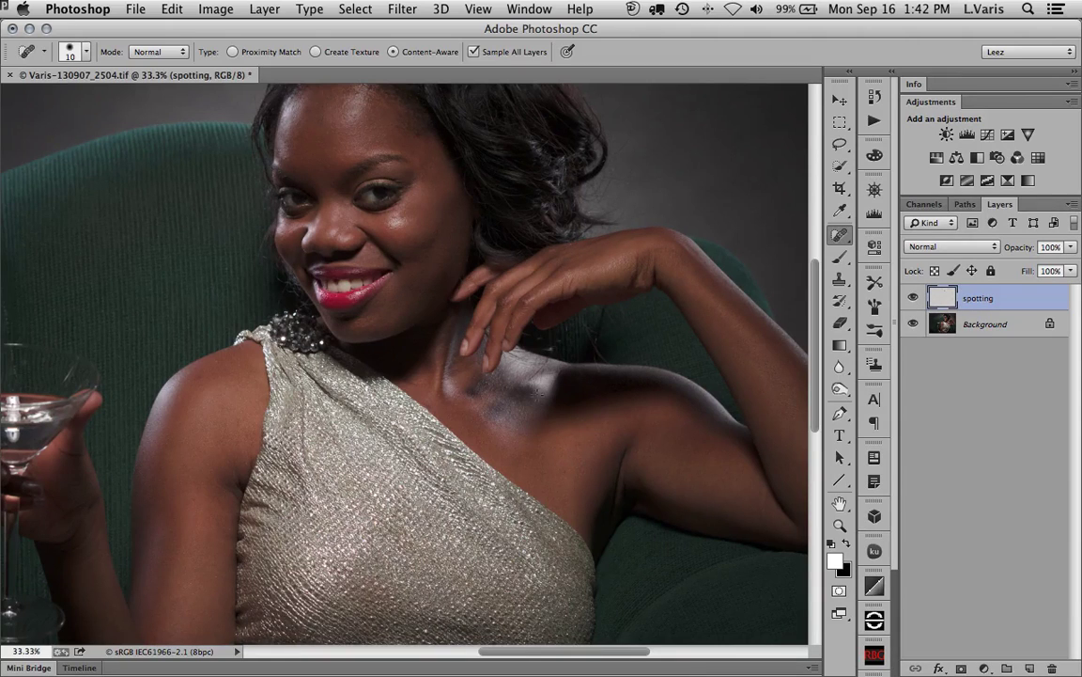
# Step: Flatten the image and duplicate the Background layer
pyautogui.click(1072, 204)
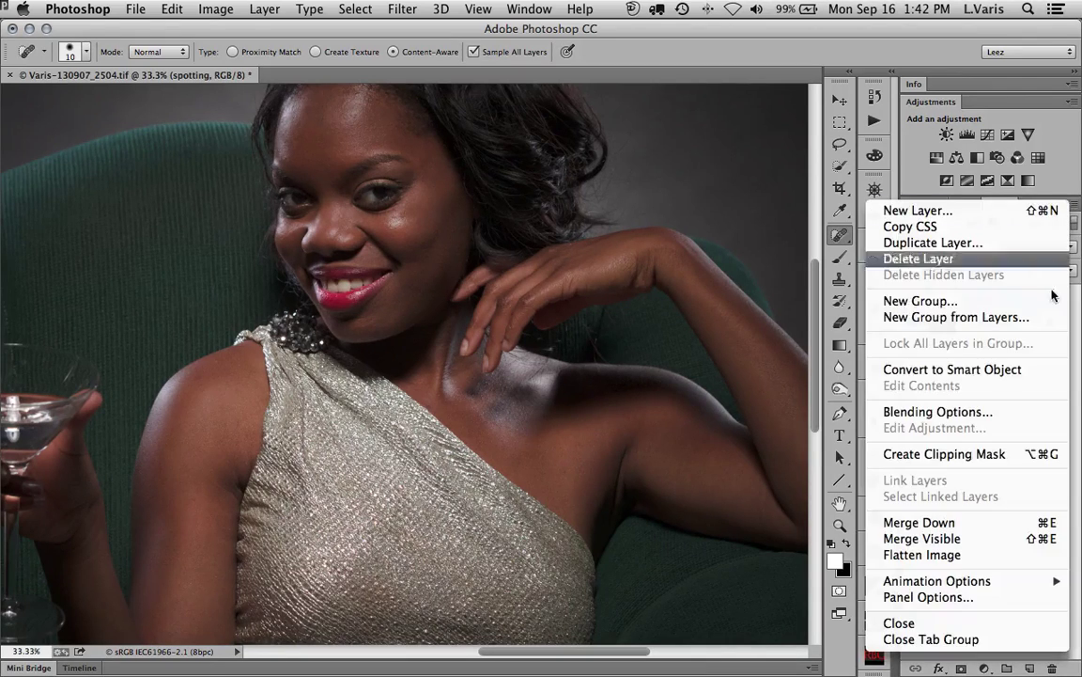
pyautogui.click(999, 556)
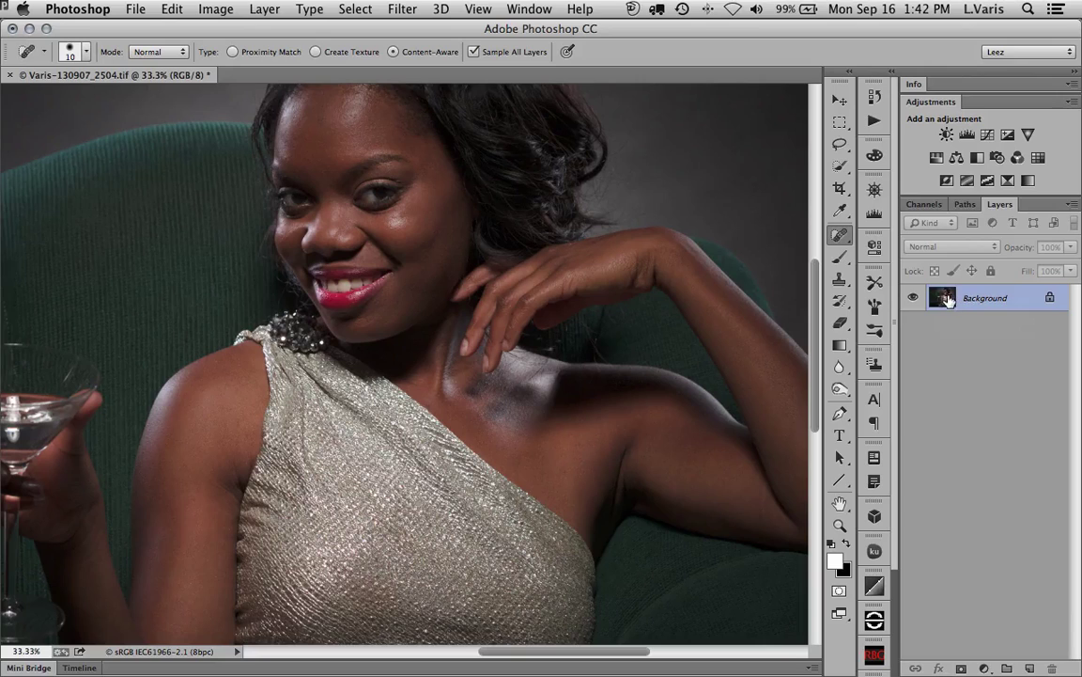
pyautogui.moveTo(943, 298); pyautogui.dragTo(1030, 668)
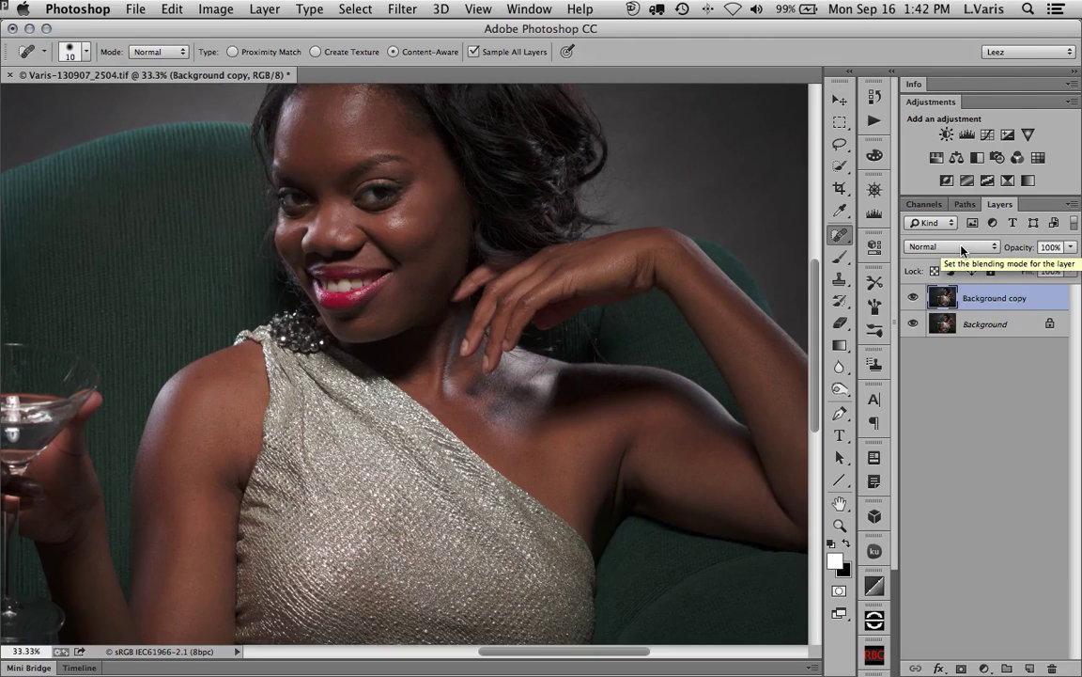
# Step: Invert the colors of the Background copy layer
pyautogui.click(205, 9)
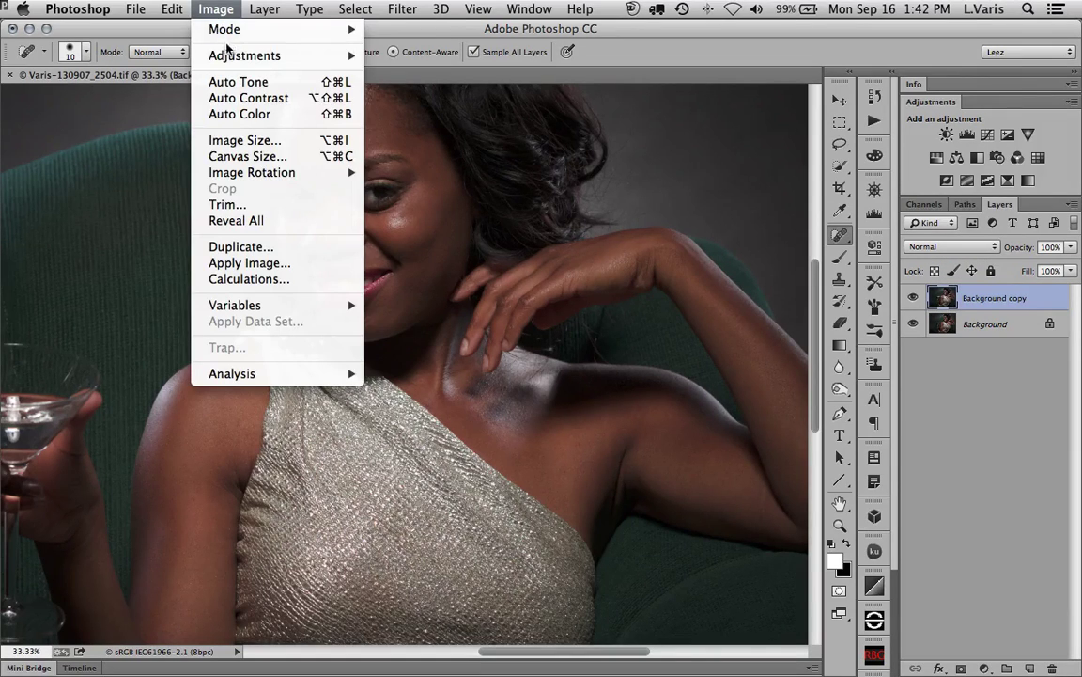
pyautogui.moveTo(235, 56)
pyautogui.click(428, 268)
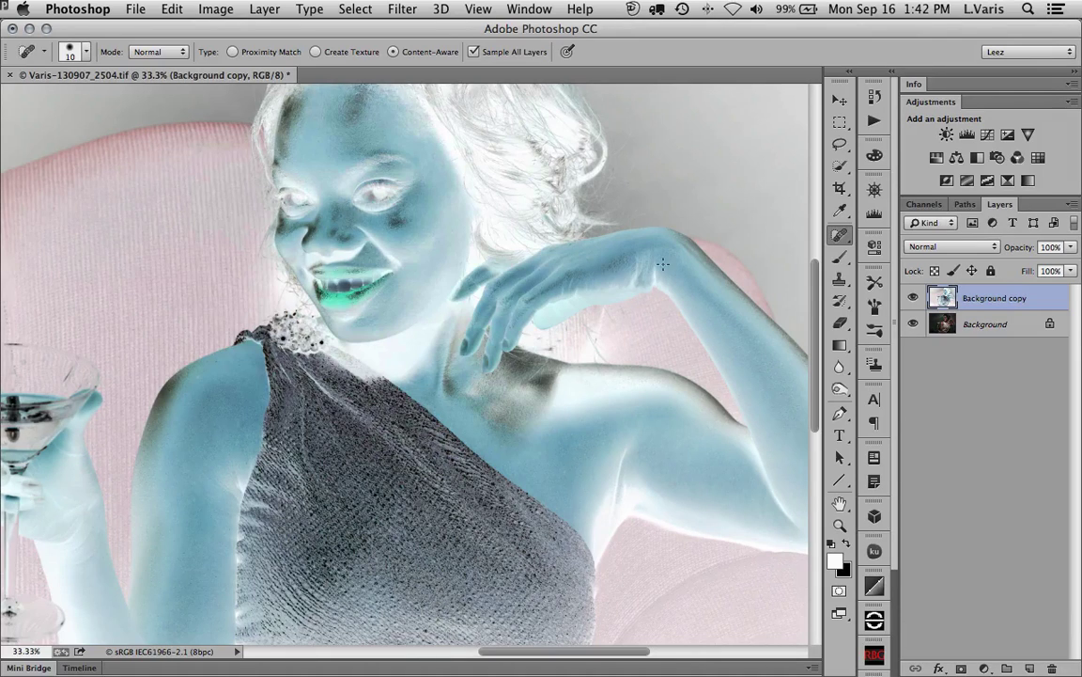
# Step: Set the inverted Background copy layer's blend mode to Vivid Light and convert the layer to a Smart Object
pyautogui.click(968, 251)
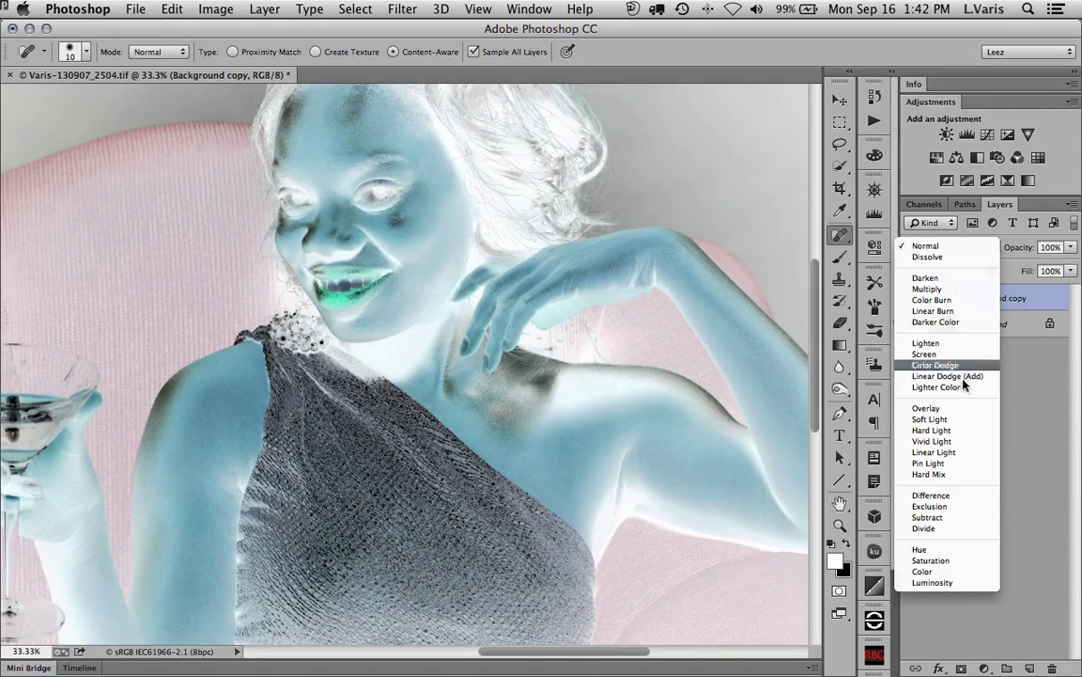
pyautogui.click(960, 443)
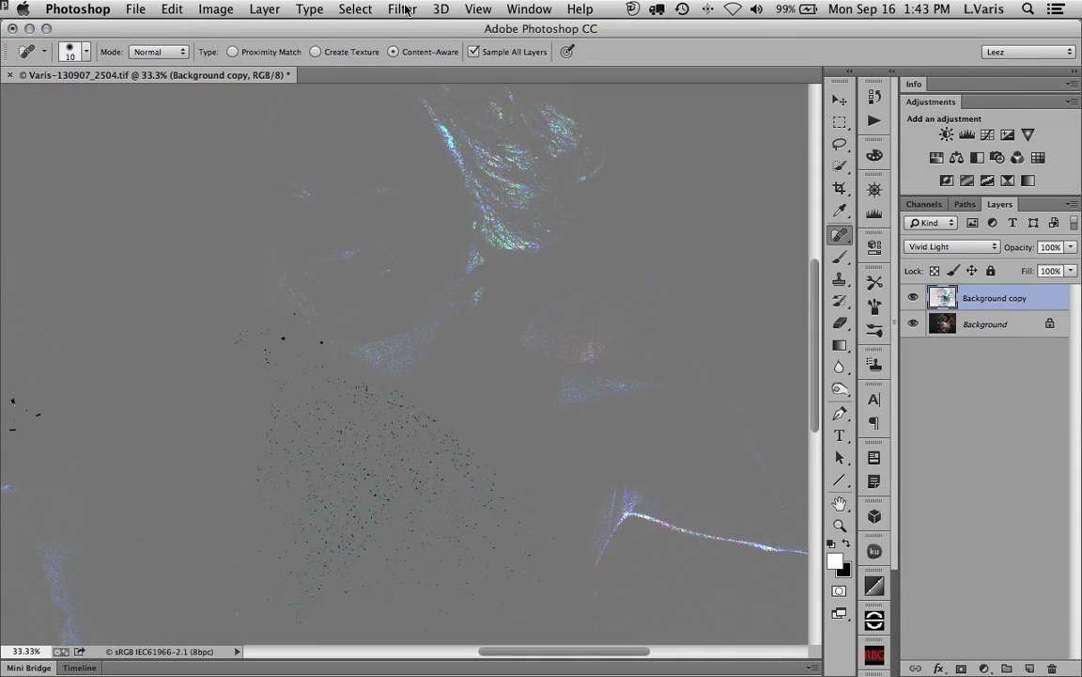
pyautogui.press('super+equal')
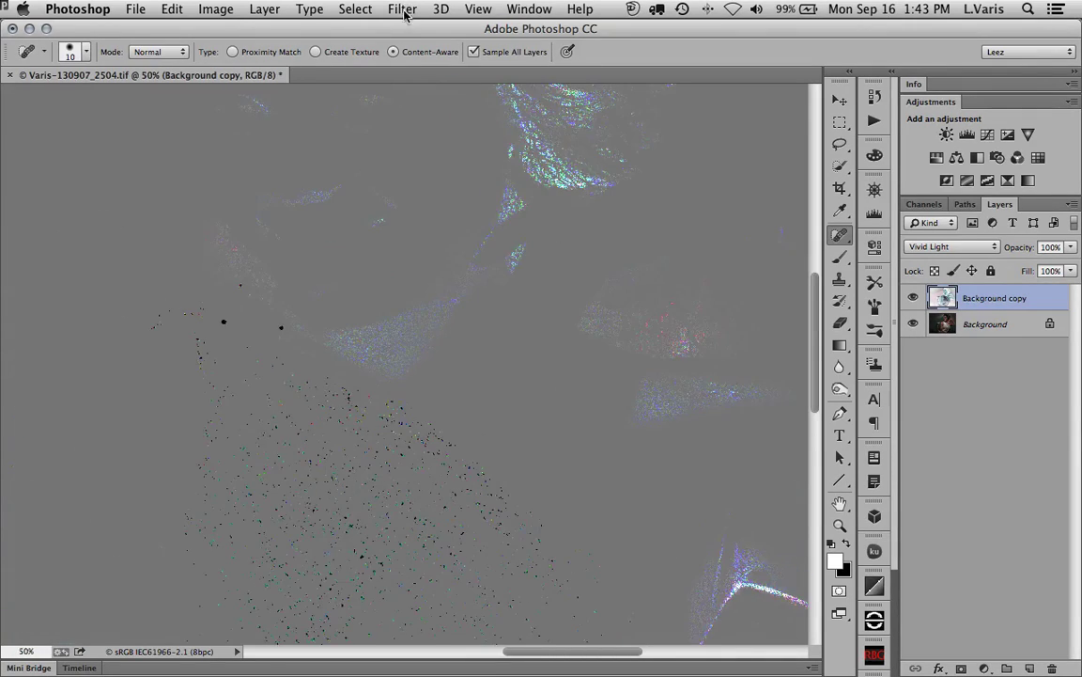
pyautogui.moveTo(454, 253); pyautogui.dragTo(463, 451)
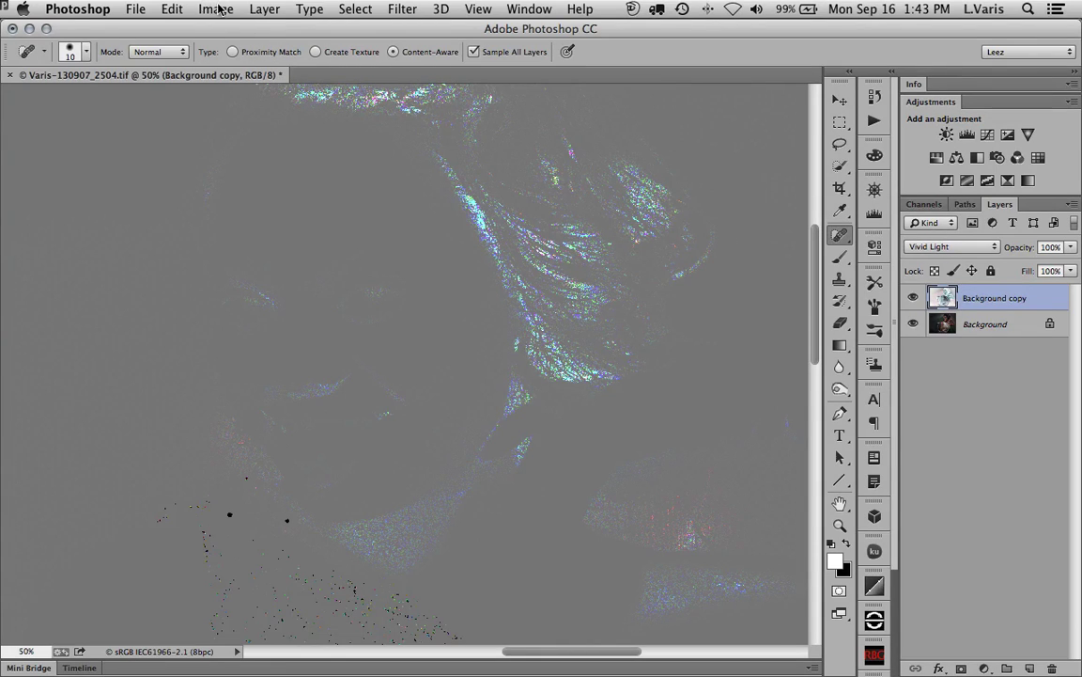
pyautogui.click(265, 10)
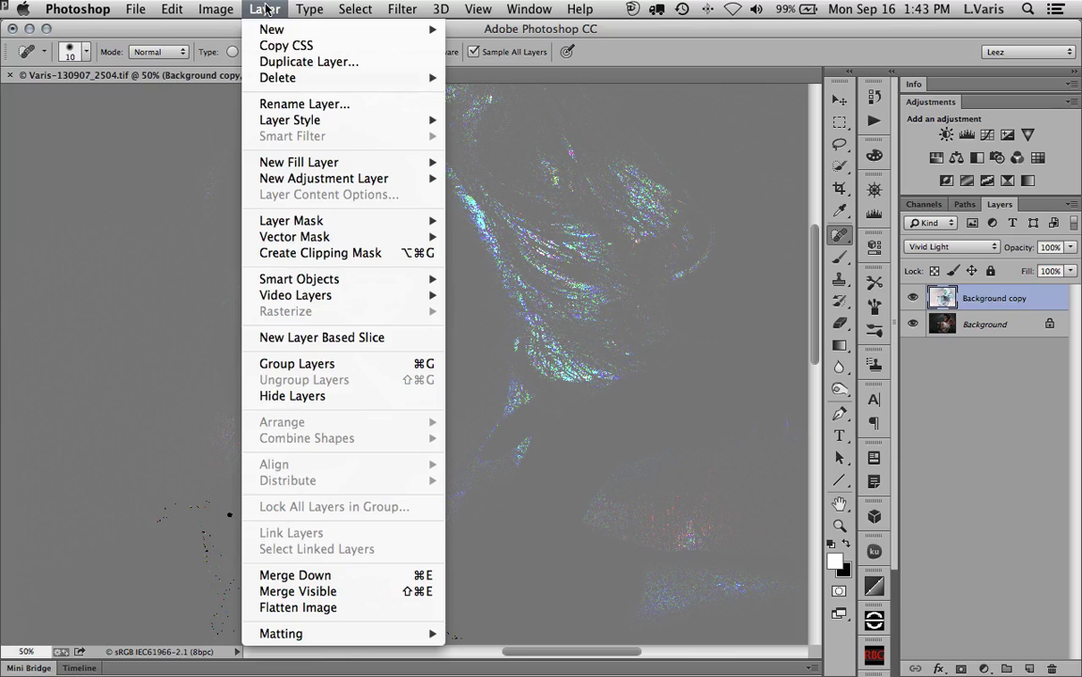
pyautogui.moveTo(272, 279)
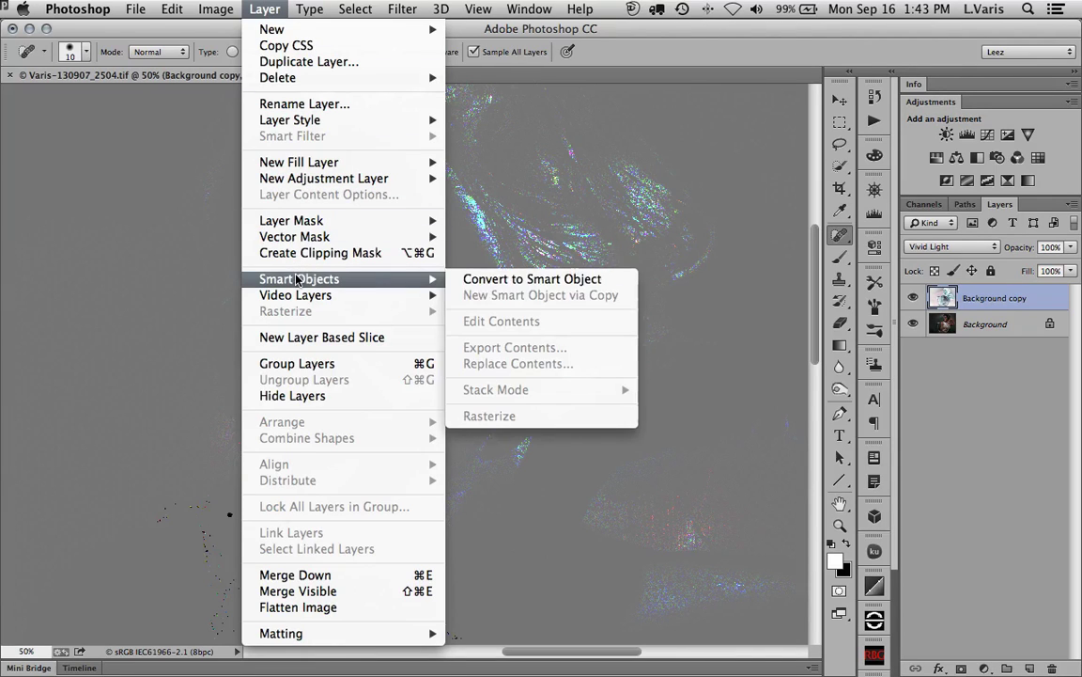
pyautogui.click(478, 282)
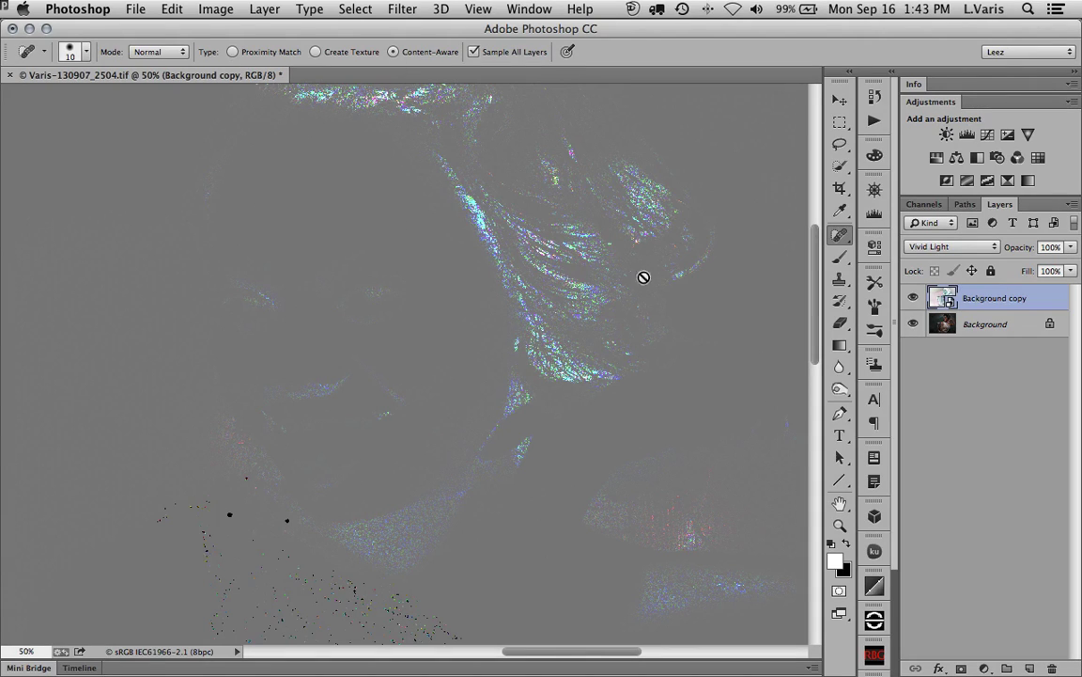
# Step: Apply a High Pass filter with a 12.0 pixel radius to the Background copy Smart Object, judging the facial skin in the preview
pyautogui.click(402, 9)
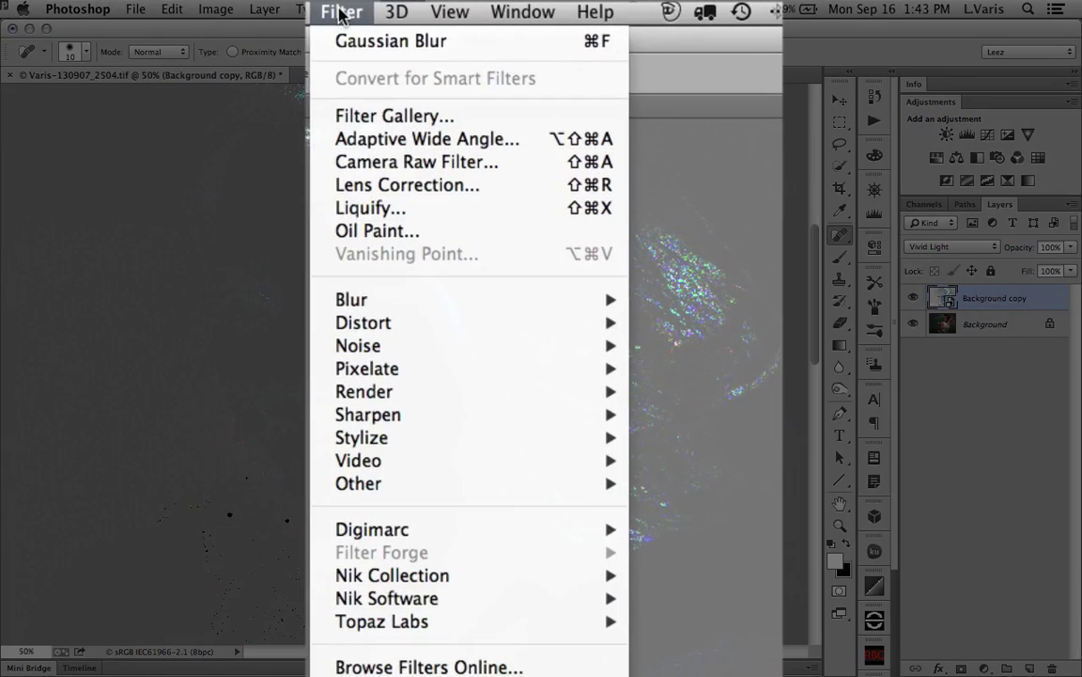
pyautogui.moveTo(393, 486)
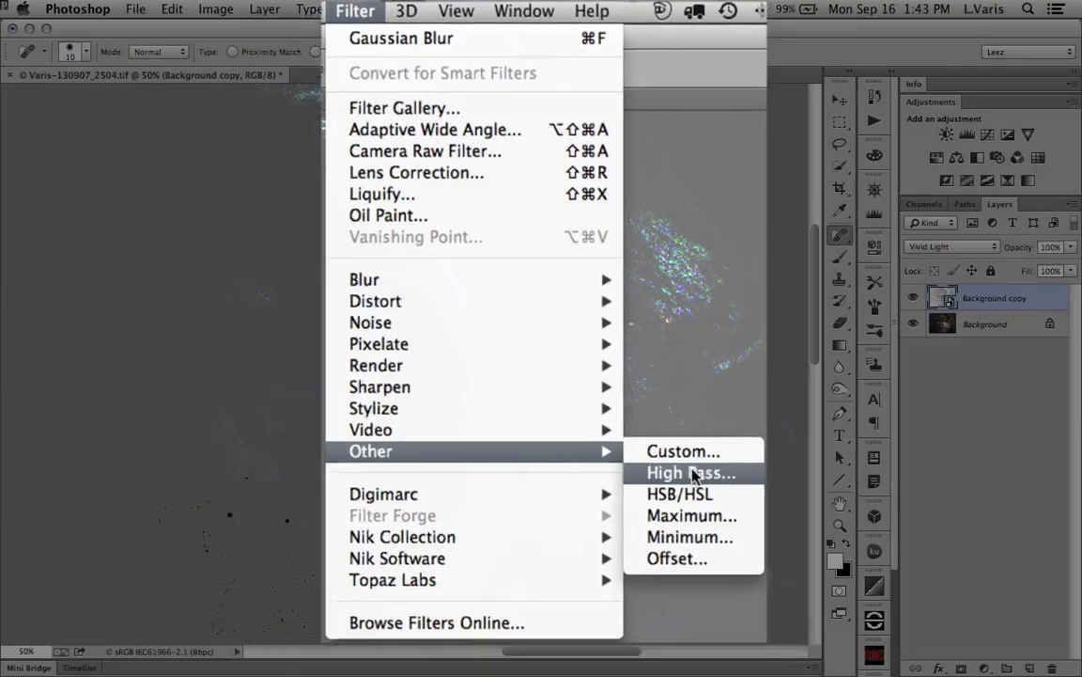
pyautogui.click(703, 506)
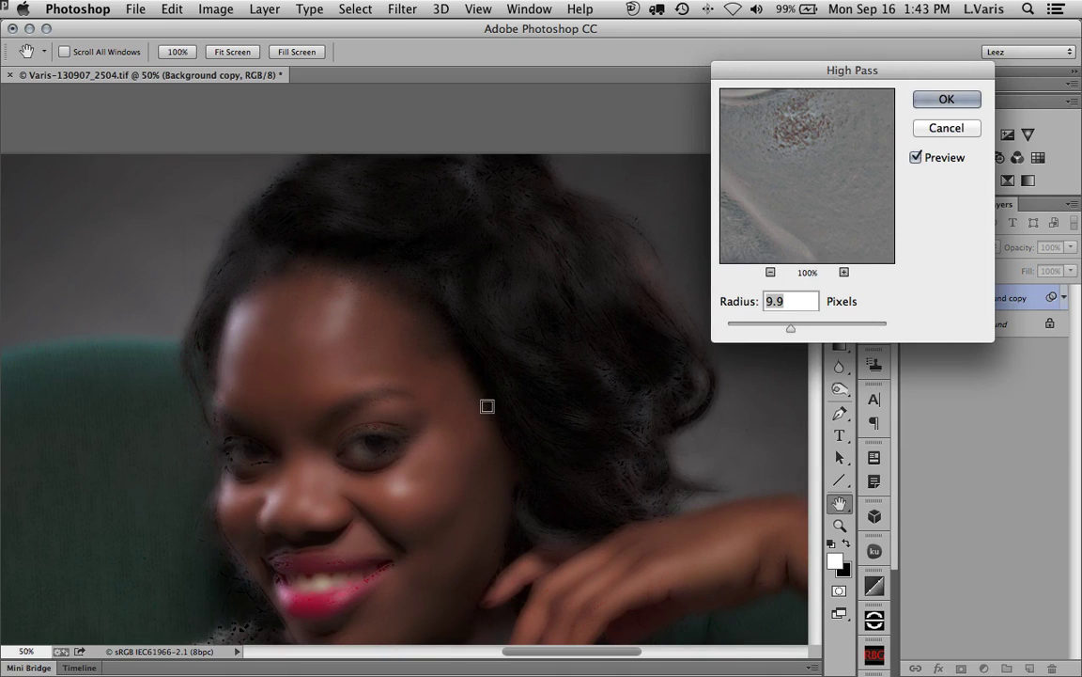
pyautogui.moveTo(453, 433); pyautogui.dragTo(445, 357)
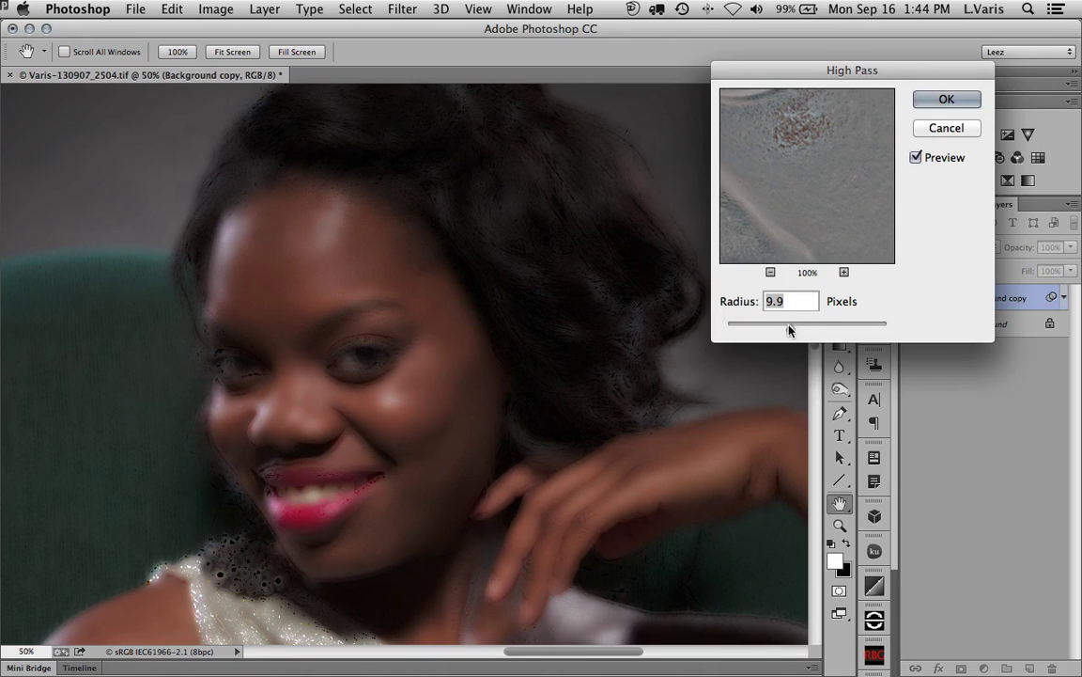
pyautogui.moveTo(791, 331); pyautogui.dragTo(810, 331)
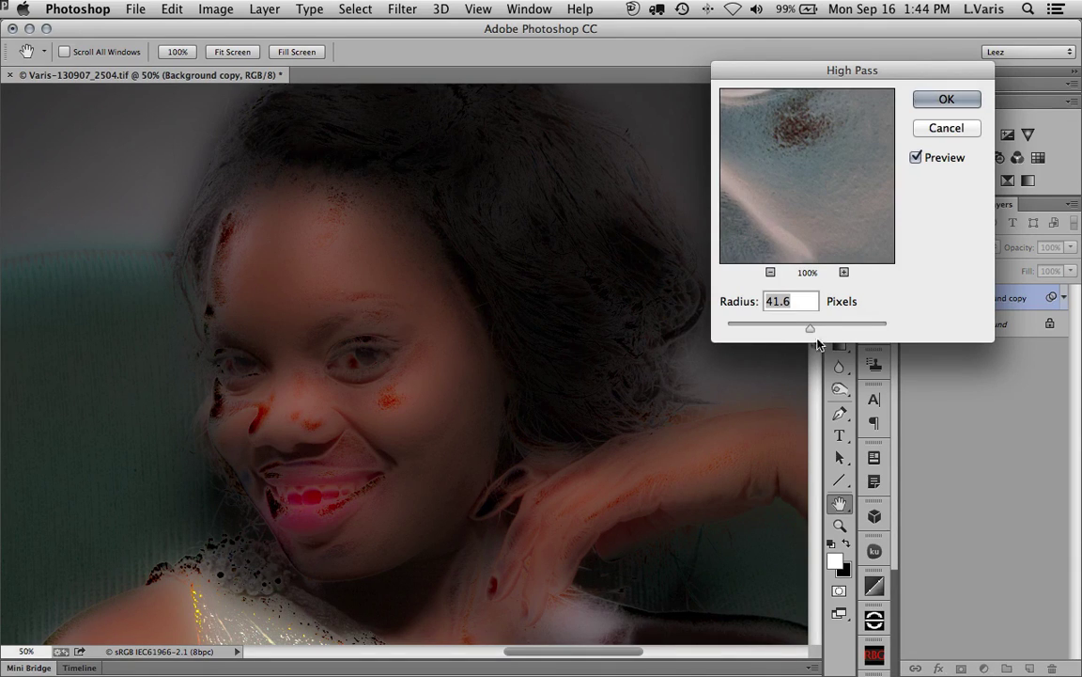
pyautogui.moveTo(813, 332); pyautogui.dragTo(795, 333)
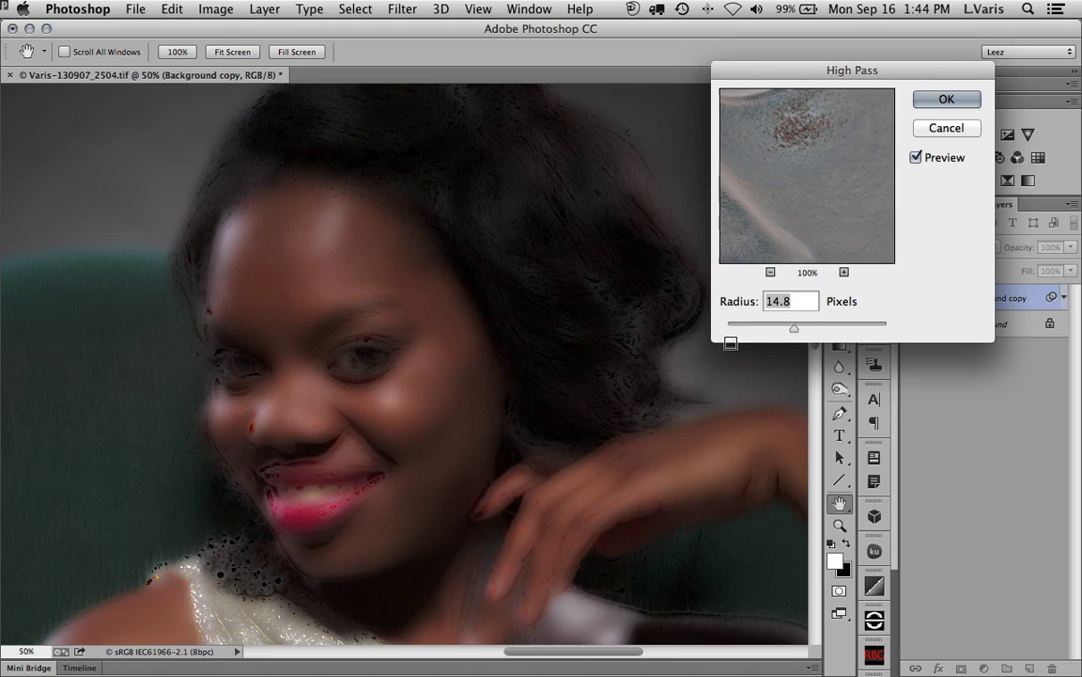
pyautogui.moveTo(792, 333); pyautogui.dragTo(794, 331)
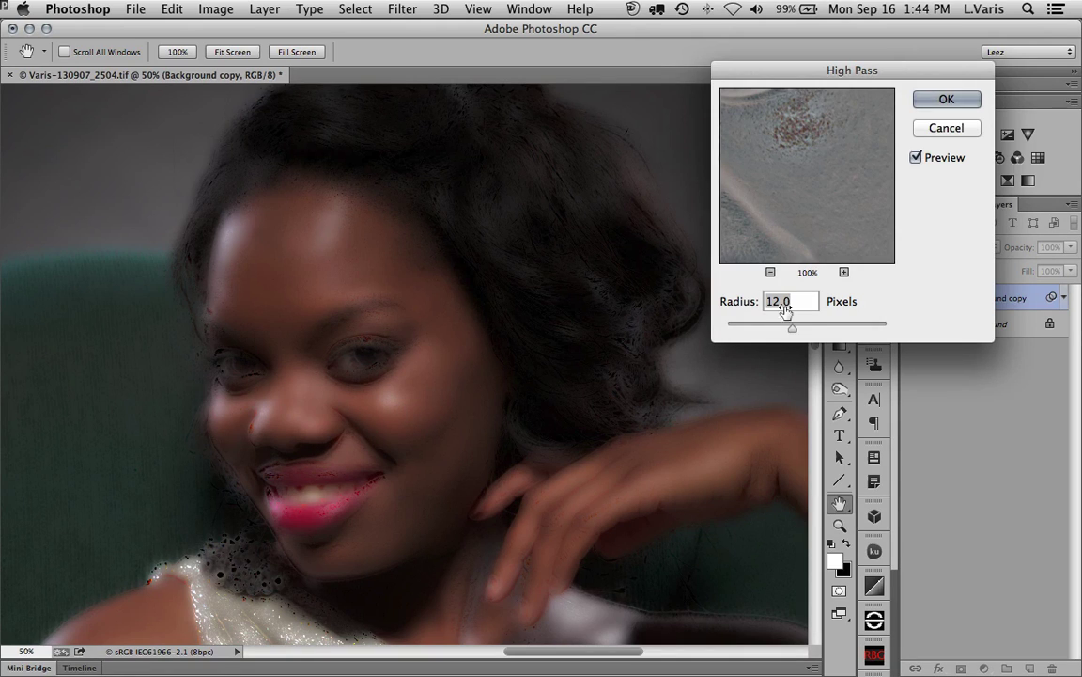
pyautogui.click(946, 99)
pyautogui.press('j')
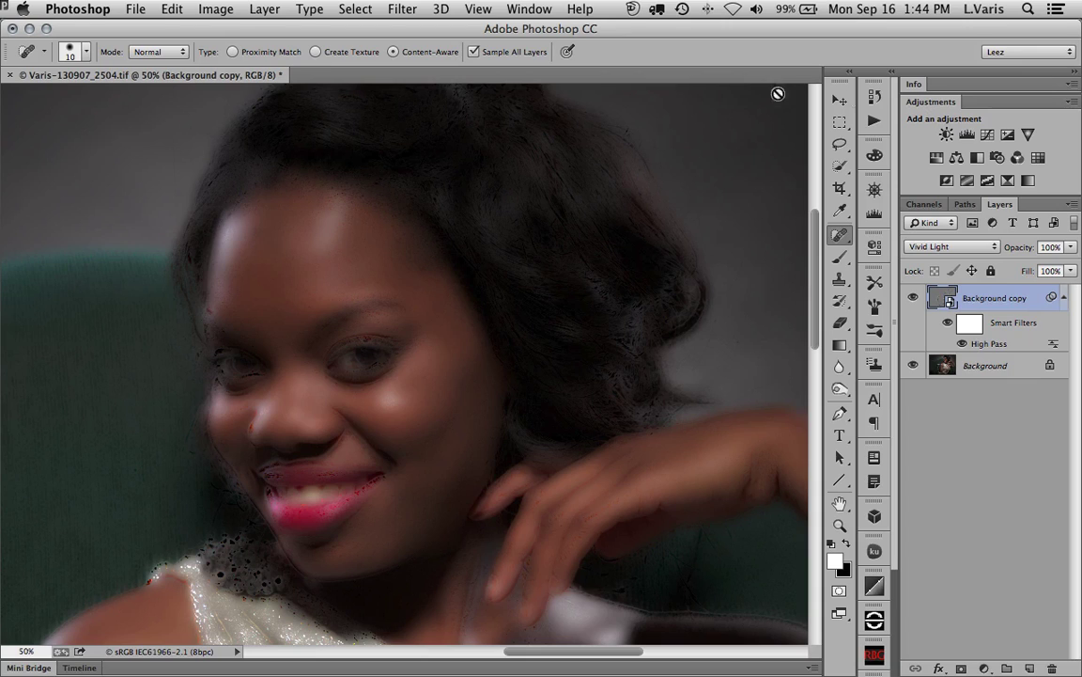
# Step: Add a Gaussian Blur smart filter with a radius of about 4 pixels to bring back fine skin texture
pyautogui.click(398, 9)
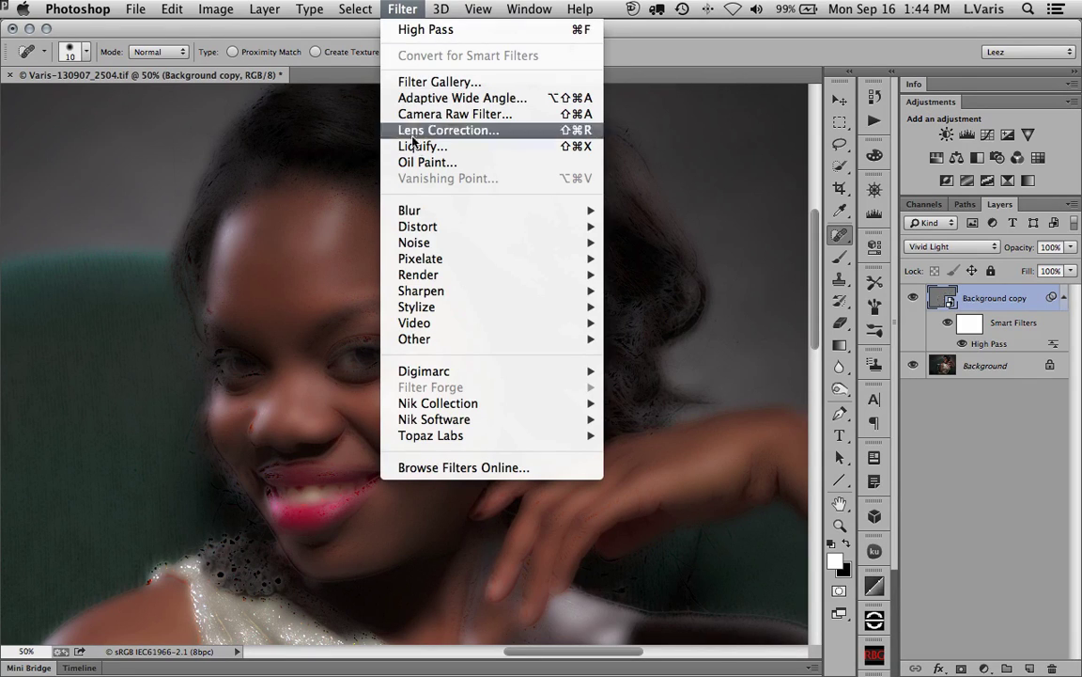
pyautogui.moveTo(423, 213)
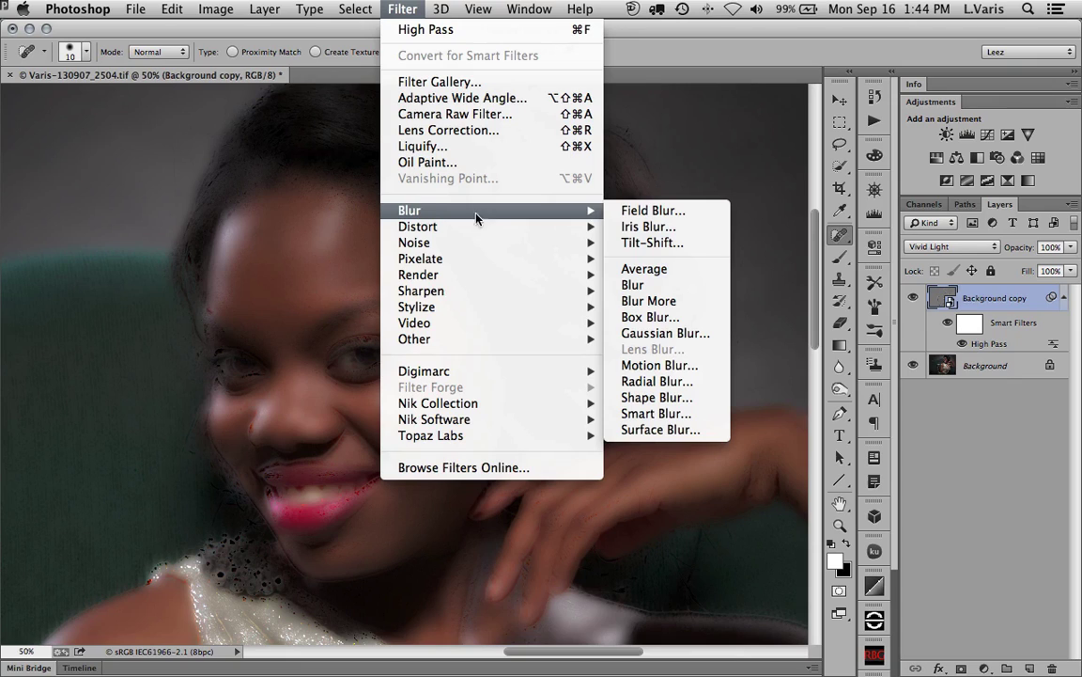
pyautogui.click(719, 334)
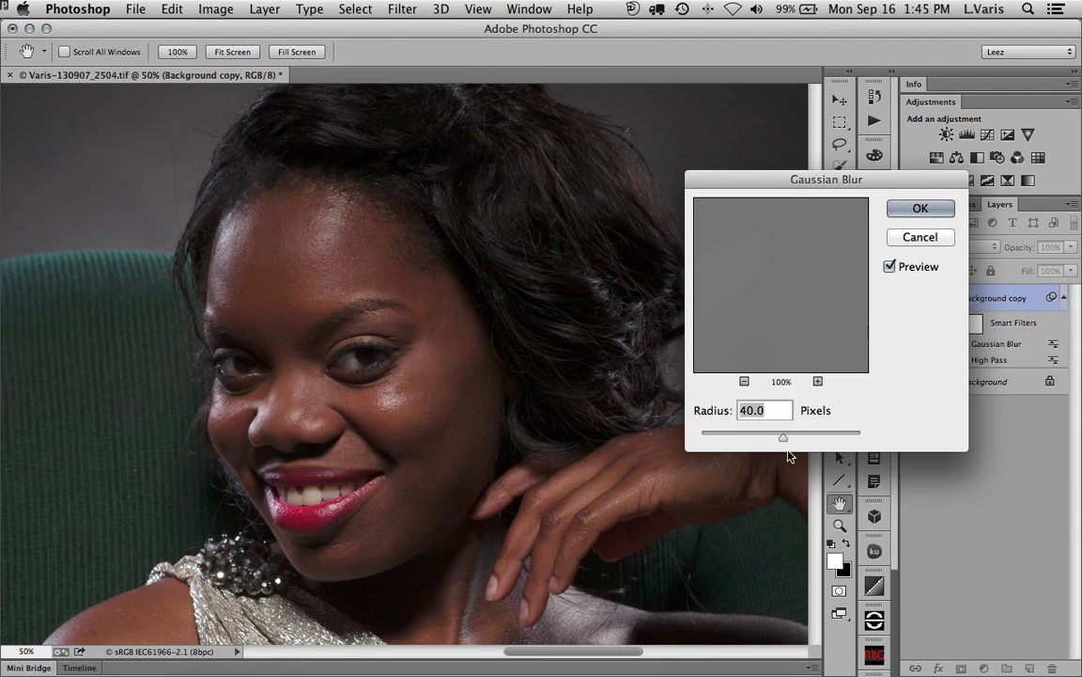
pyautogui.moveTo(783, 438); pyautogui.dragTo(774, 439)
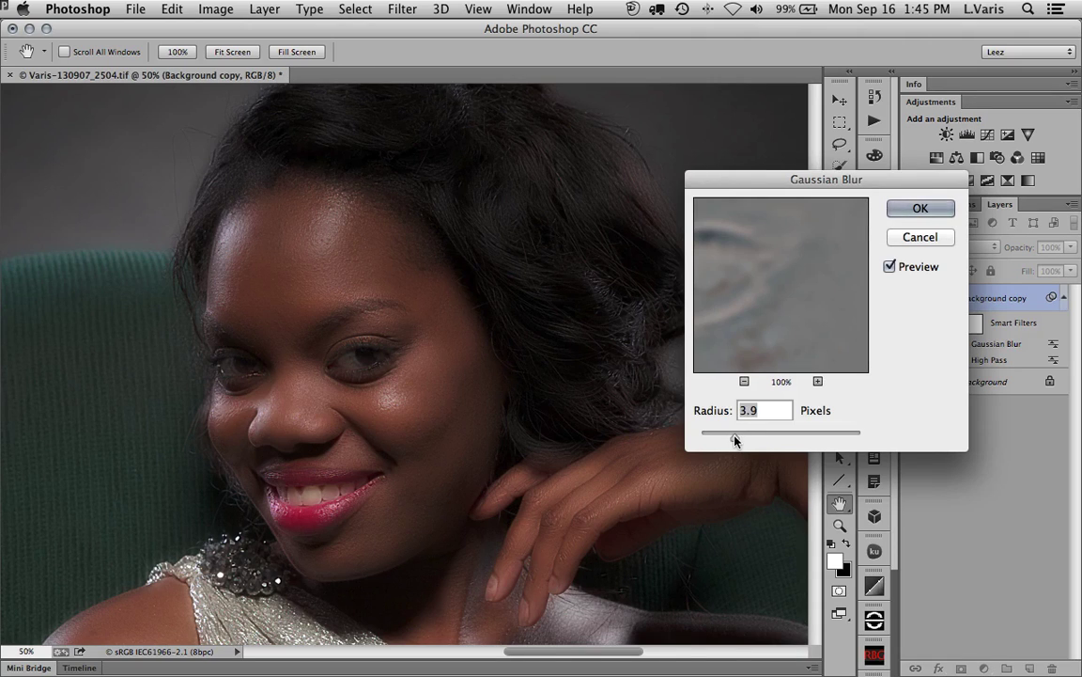
pyautogui.moveTo(734, 441); pyautogui.dragTo(732, 442)
pyautogui.click(900, 211)
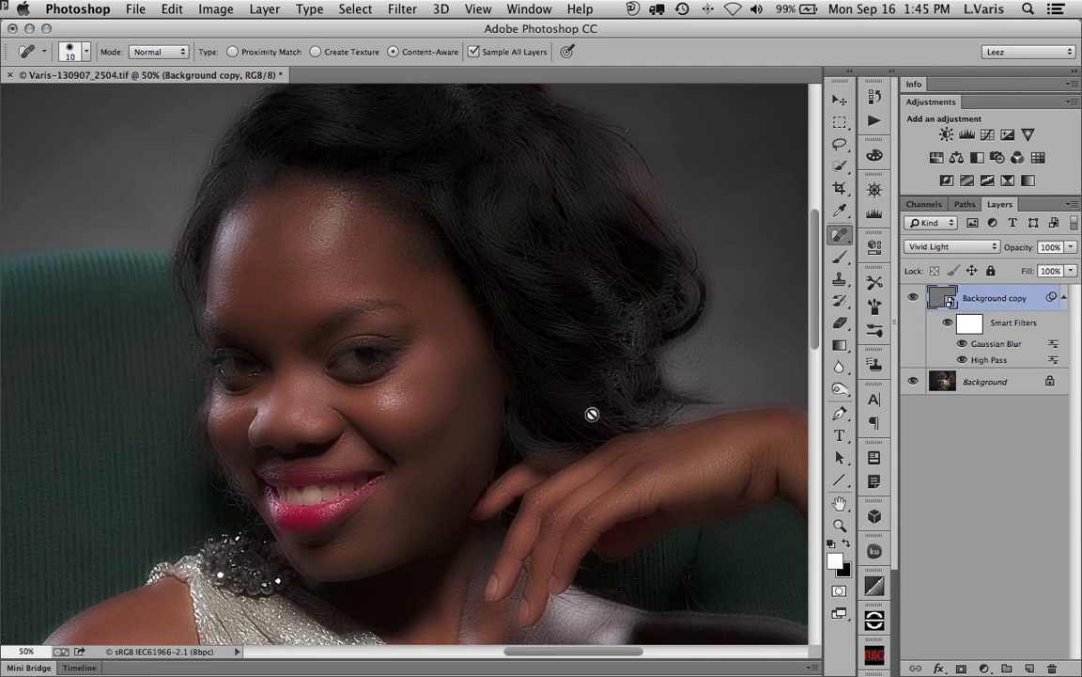
# Step: Edit the High Pass smart filter and set its radius to 9.5 pixels
pyautogui.doubleClick(988, 361)
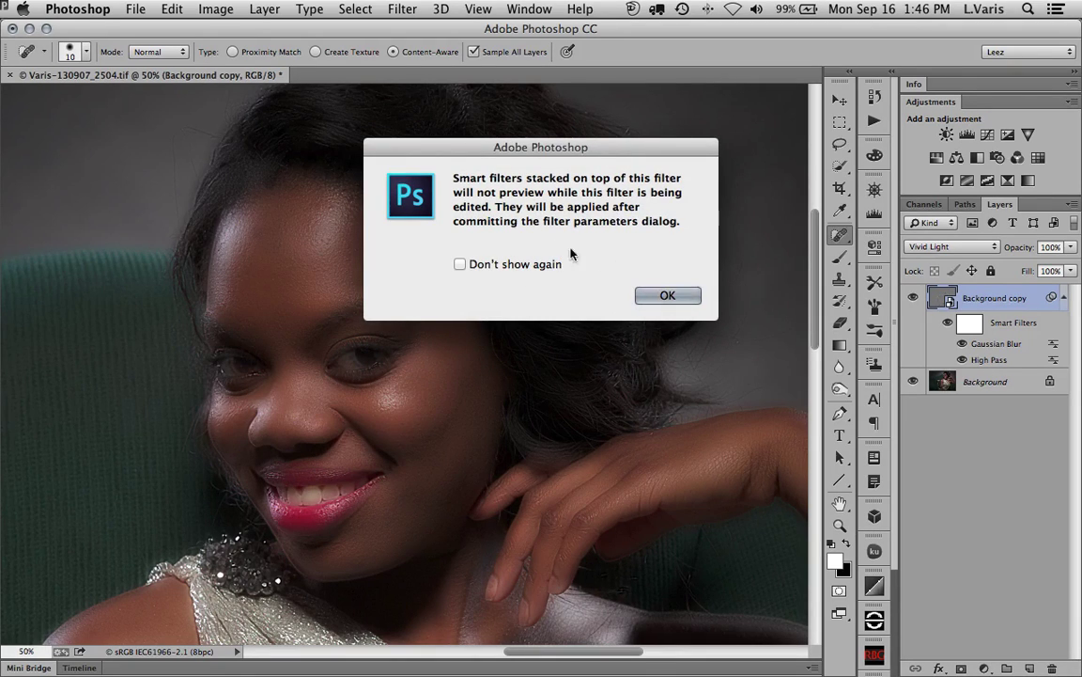
pyautogui.click(655, 298)
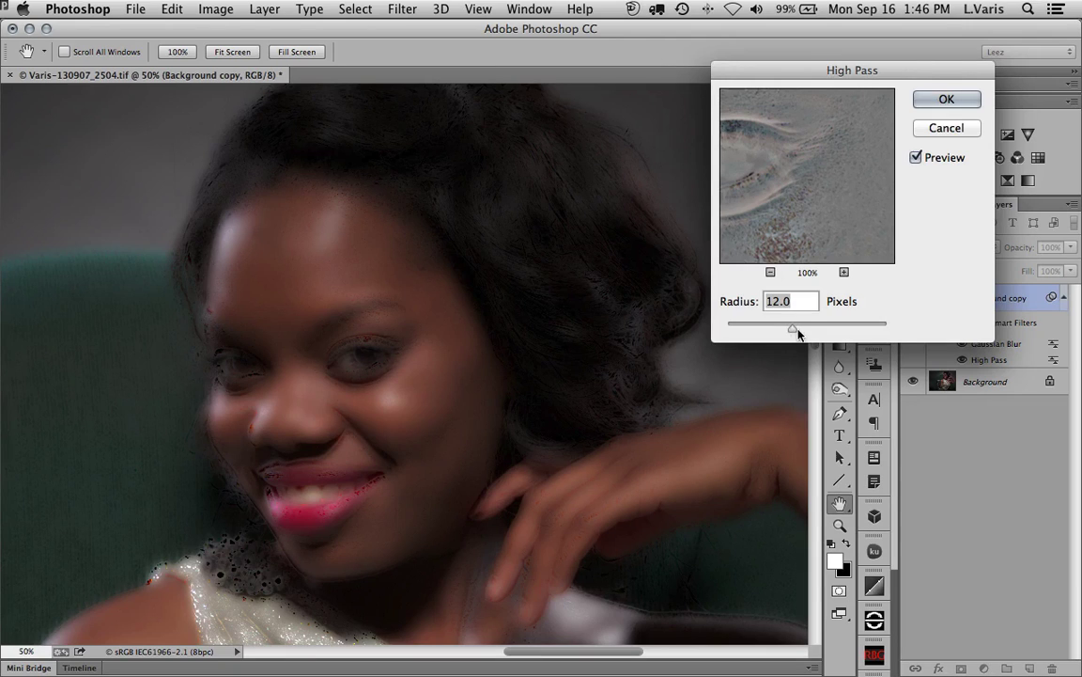
pyautogui.moveTo(793, 323); pyautogui.dragTo(788, 332)
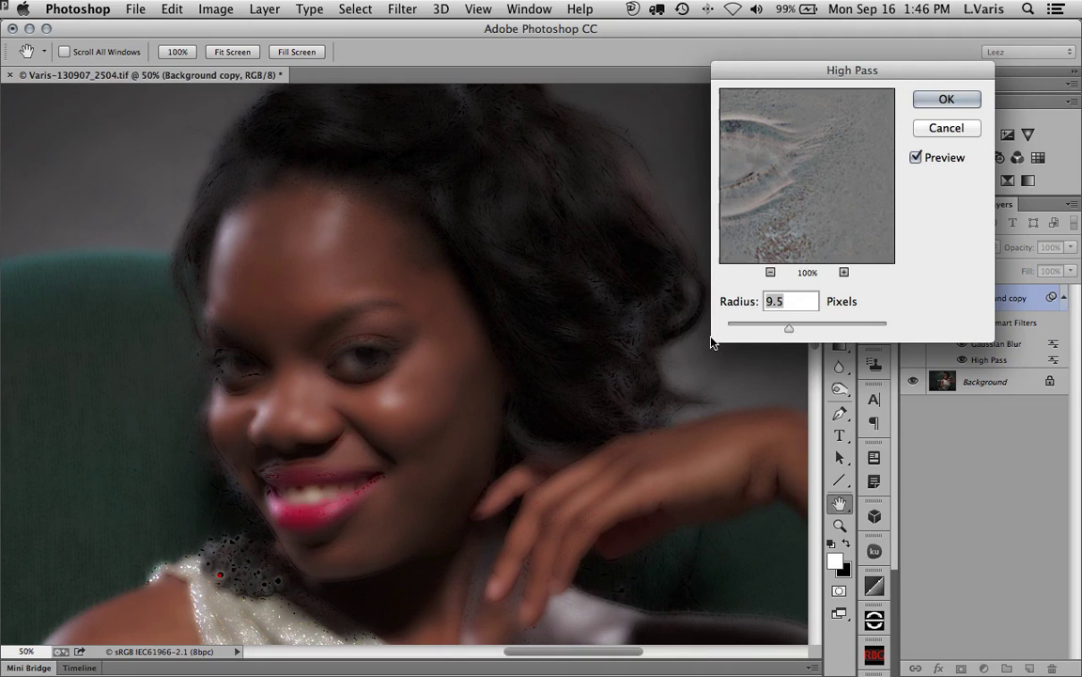
pyautogui.click(944, 99)
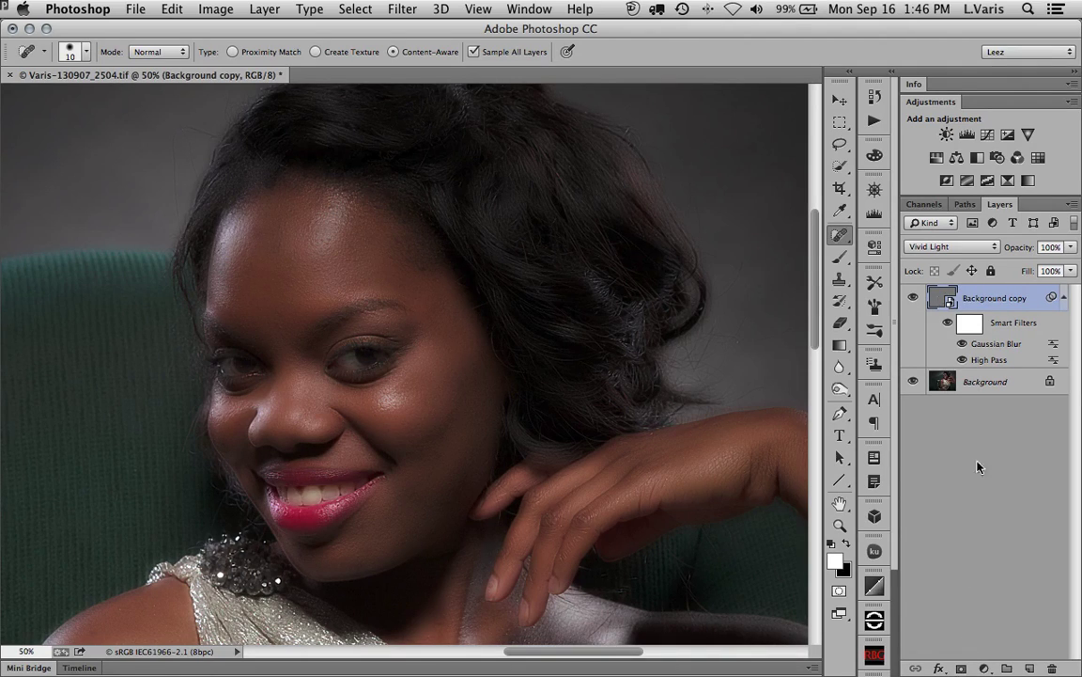
# Step: Rename the Background copy layer as smoothing and add a black layer mask that hides its effect
pyautogui.doubleClick(980, 299)
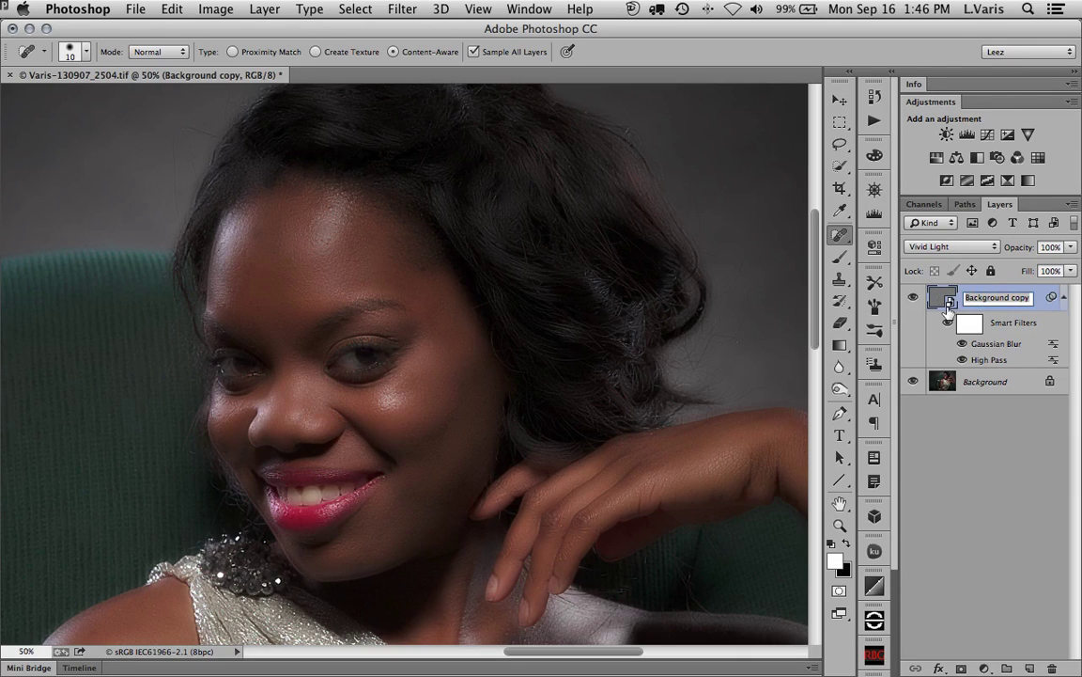
pyautogui.write('smoothing')
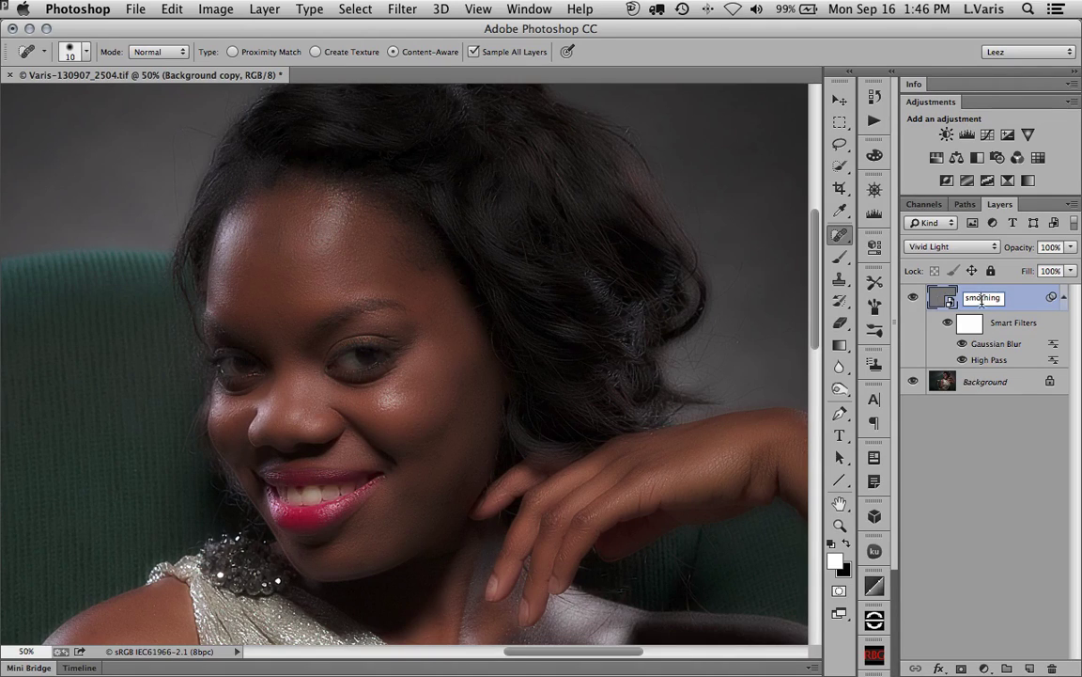
pyautogui.write('o')
pyautogui.press('Return')
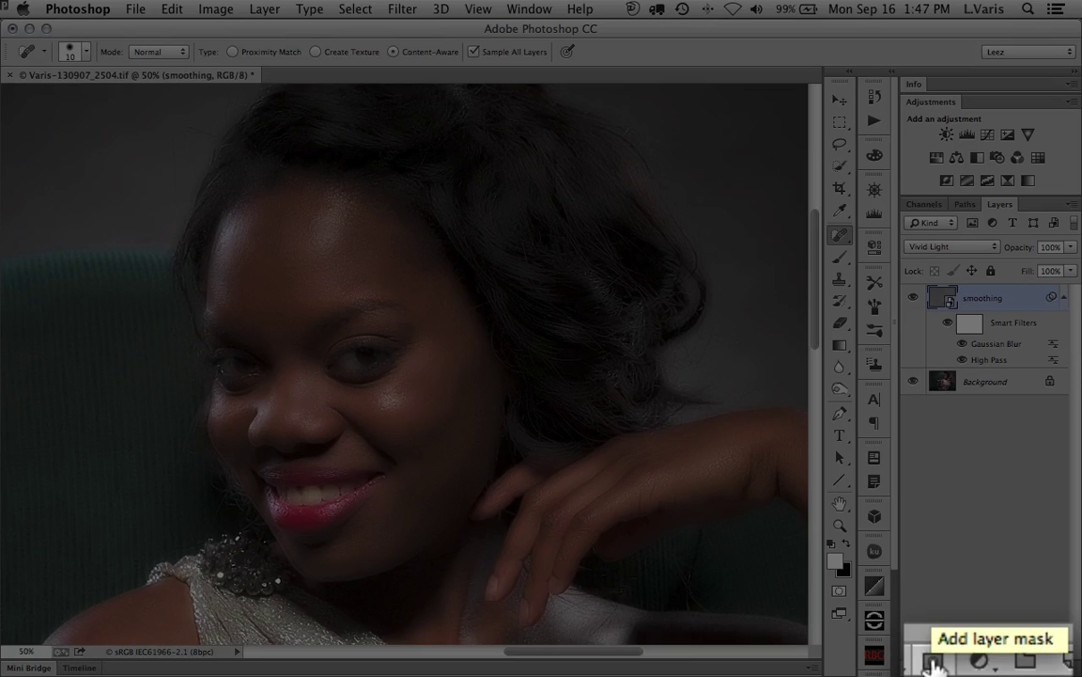
pyautogui.click(933, 662)
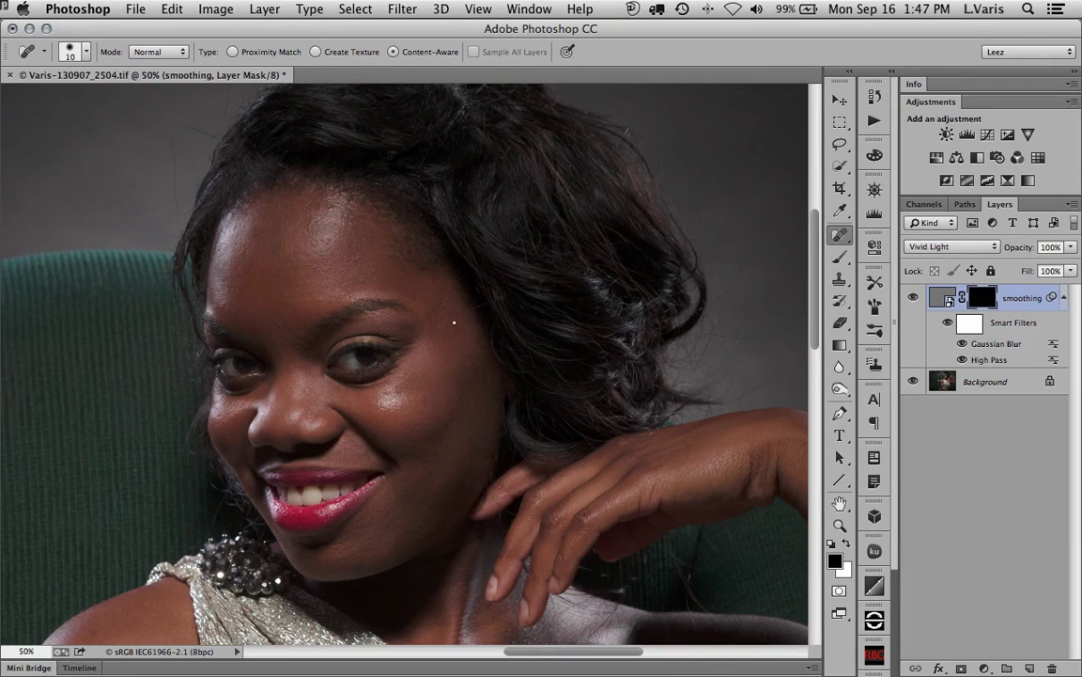
# Step: Paint white on the smoothing mask with the Brush tool over the forehead, cheek and chin, reducing the brush to 70 pixels for smaller areas
pyautogui.click(841, 259)
pyautogui.click(848, 546)
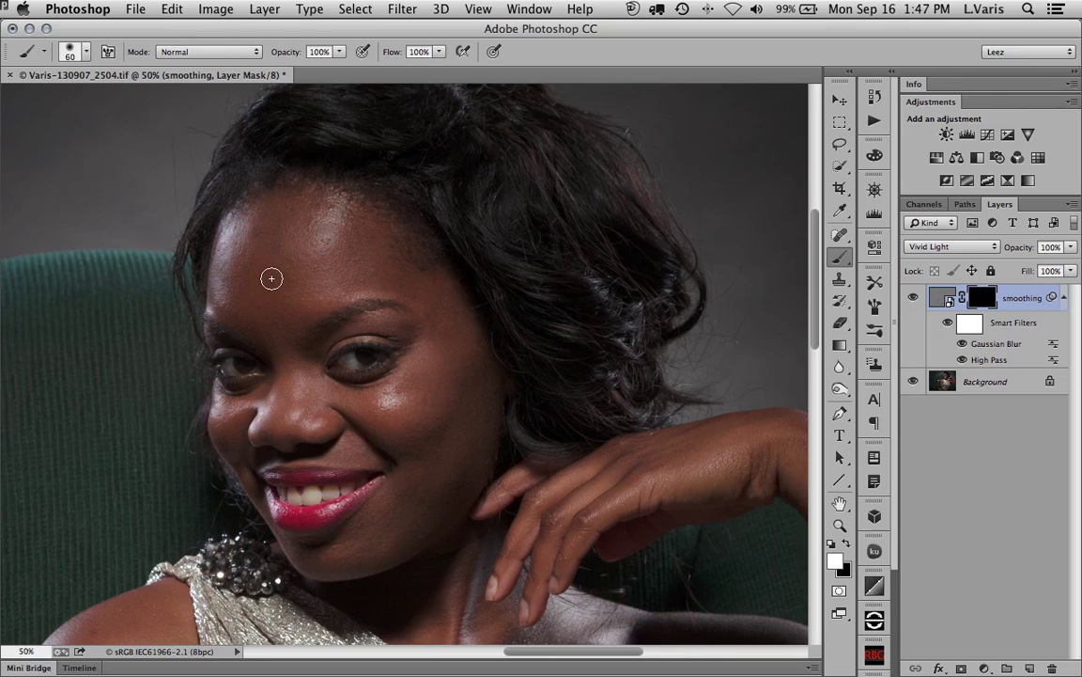
pyautogui.press(']')
pyautogui.press(']')
pyautogui.press(']')
pyautogui.press(']')
pyautogui.press(']')
pyautogui.moveTo(326, 246)
pyautogui.mouseDown()
pyautogui.moveTo(287, 232)
pyautogui.moveTo(279, 249)
pyautogui.moveTo(319, 234)
pyautogui.moveTo(321, 198)
pyautogui.mouseUp()
pyautogui.moveTo(304, 288)
pyautogui.mouseDown()
pyautogui.moveTo(380, 261)
pyautogui.moveTo(331, 232)
pyautogui.moveTo(385, 245)
pyautogui.moveTo(317, 231)
pyautogui.moveTo(284, 295)
pyautogui.moveTo(284, 326)
pyautogui.moveTo(334, 252)
pyautogui.moveTo(381, 254)
pyautogui.moveTo(389, 265)
pyautogui.moveTo(378, 271)
pyautogui.moveTo(421, 300)
pyautogui.moveTo(440, 330)
pyautogui.moveTo(428, 376)
pyautogui.moveTo(374, 412)
pyautogui.moveTo(427, 389)
pyautogui.moveTo(443, 418)
pyautogui.moveTo(464, 387)
pyautogui.moveTo(447, 470)
pyautogui.moveTo(423, 441)
pyautogui.moveTo(424, 476)
pyautogui.moveTo(374, 543)
pyautogui.moveTo(439, 497)
pyautogui.moveTo(452, 431)
pyautogui.moveTo(446, 494)
pyautogui.moveTo(406, 536)
pyautogui.moveTo(427, 518)
pyautogui.moveTo(476, 411)
pyautogui.moveTo(378, 529)
pyautogui.mouseUp()
pyautogui.press('[')
pyautogui.press('[')
pyautogui.press('[')
pyautogui.press('[')
pyautogui.moveTo(299, 417)
pyautogui.mouseDown()
pyautogui.moveTo(286, 349)
pyautogui.moveTo(310, 382)
pyautogui.moveTo(310, 402)
pyautogui.moveTo(391, 397)
pyautogui.moveTo(433, 359)
pyautogui.moveTo(409, 396)
pyautogui.moveTo(370, 409)
pyautogui.moveTo(407, 423)
pyautogui.moveTo(405, 405)
pyautogui.moveTo(403, 445)
pyautogui.mouseUp()
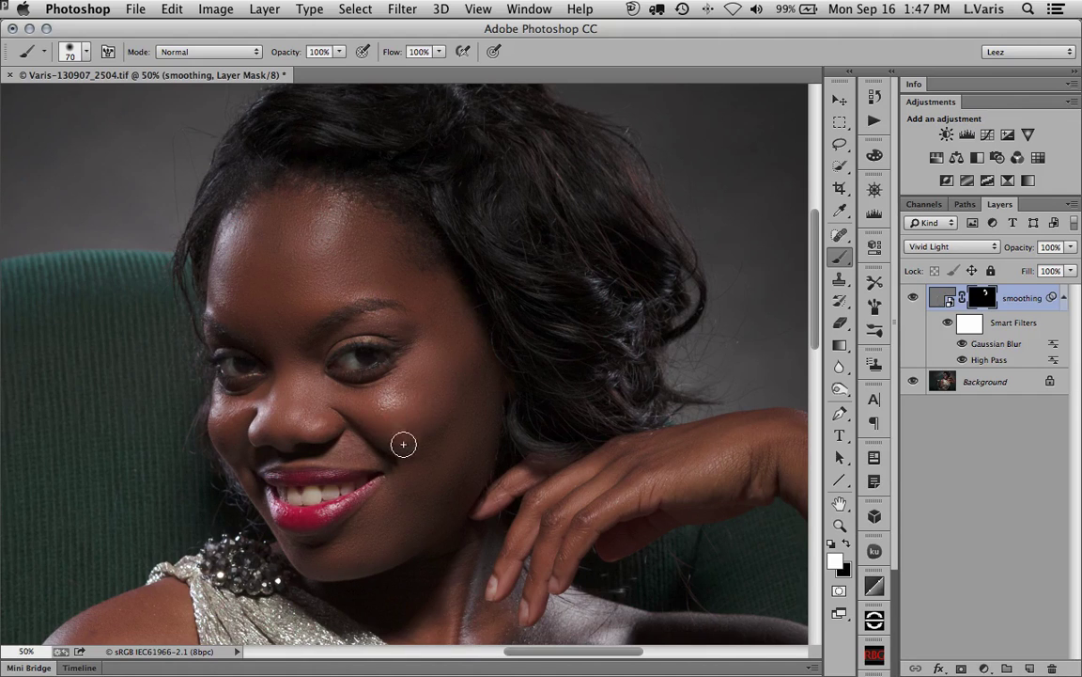
# Step: Paint the smoothing mask white along the far cheek and beside the nose with a 45-pixel brush
pyautogui.keyDown('super'); pyautogui.click(284, 435); pyautogui.keyUp('super')
pyautogui.moveTo(283, 422); pyautogui.dragTo(336, 422)
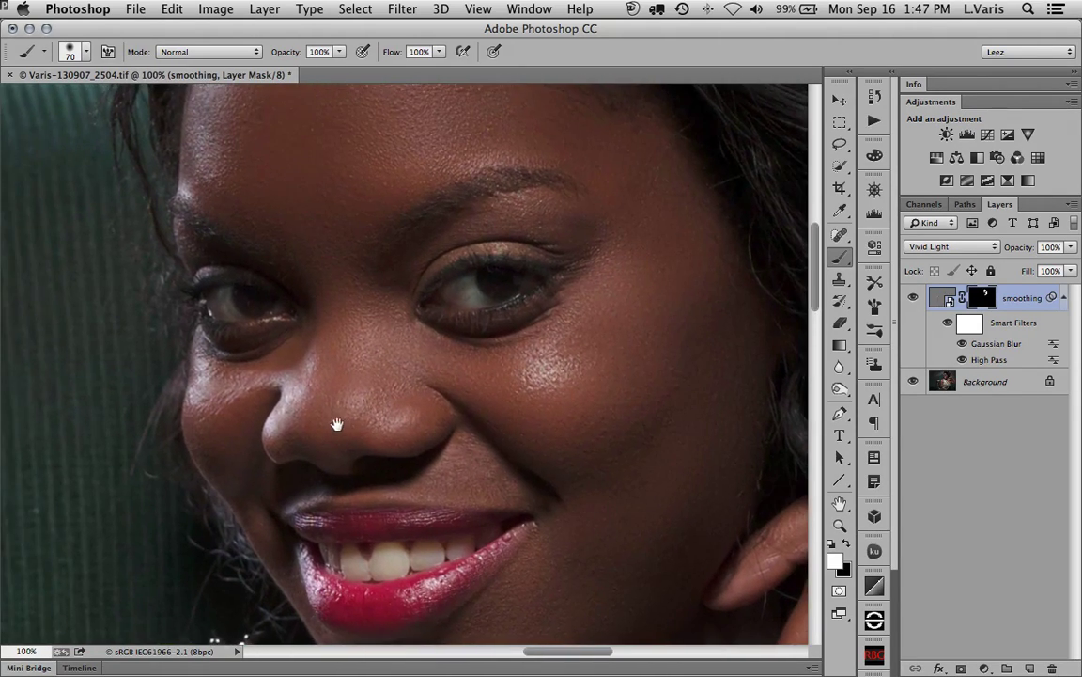
pyautogui.press('[')
pyautogui.moveTo(207, 380); pyautogui.dragTo(210, 403)
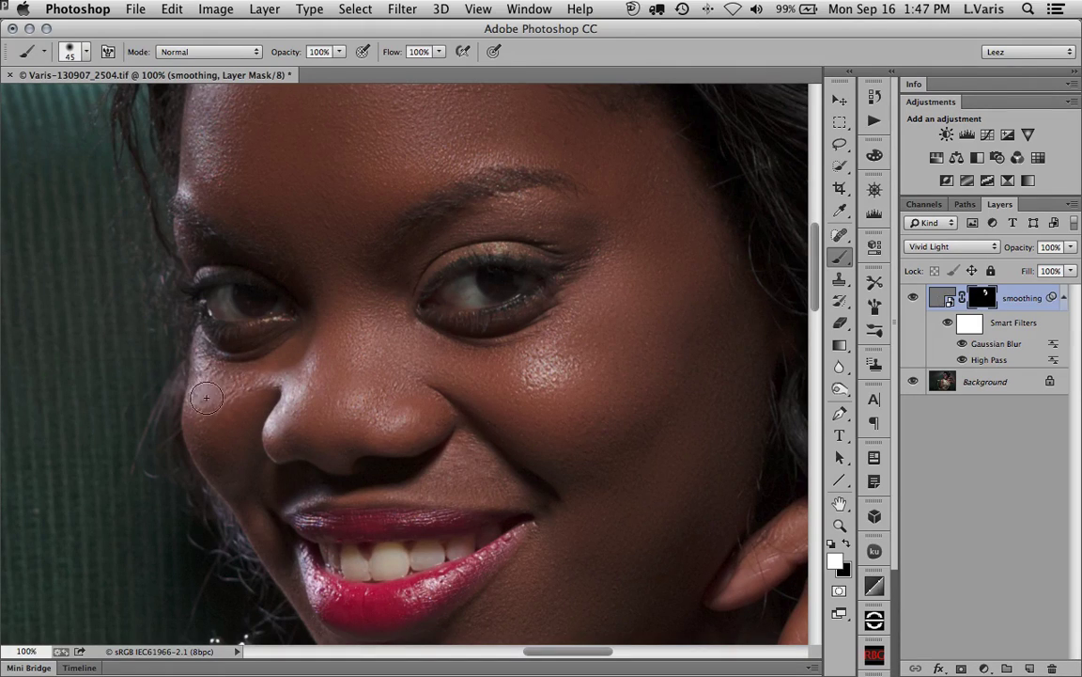
pyautogui.moveTo(249, 377); pyautogui.dragTo(306, 374)
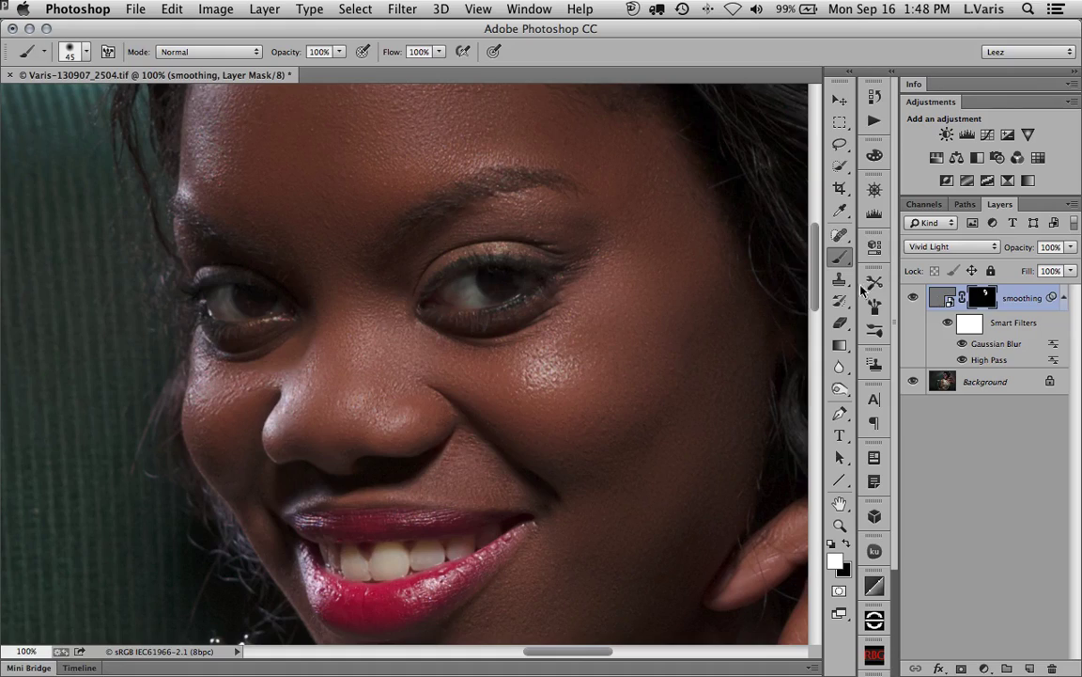
# Step: Paint the smoothing mask white over the chest, bare shoulder and raised arm with the brush enlarged to 125 pixels
pyautogui.scroll(-1, 624, 477)
pyautogui.press('super+minus')
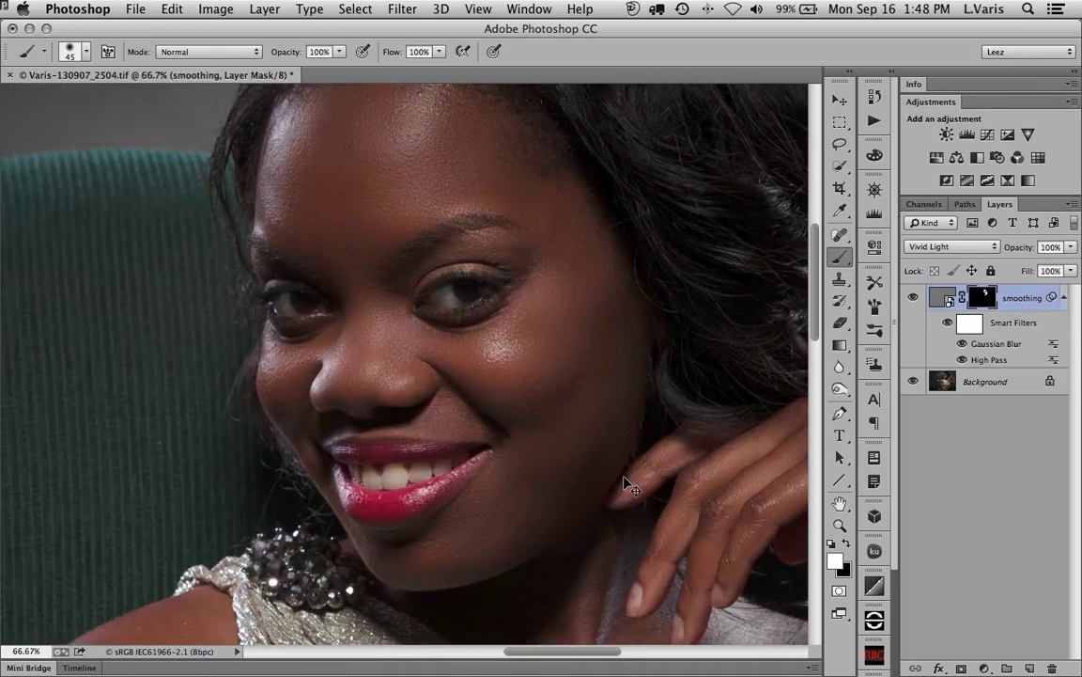
pyautogui.scroll(-5, 511, 526)
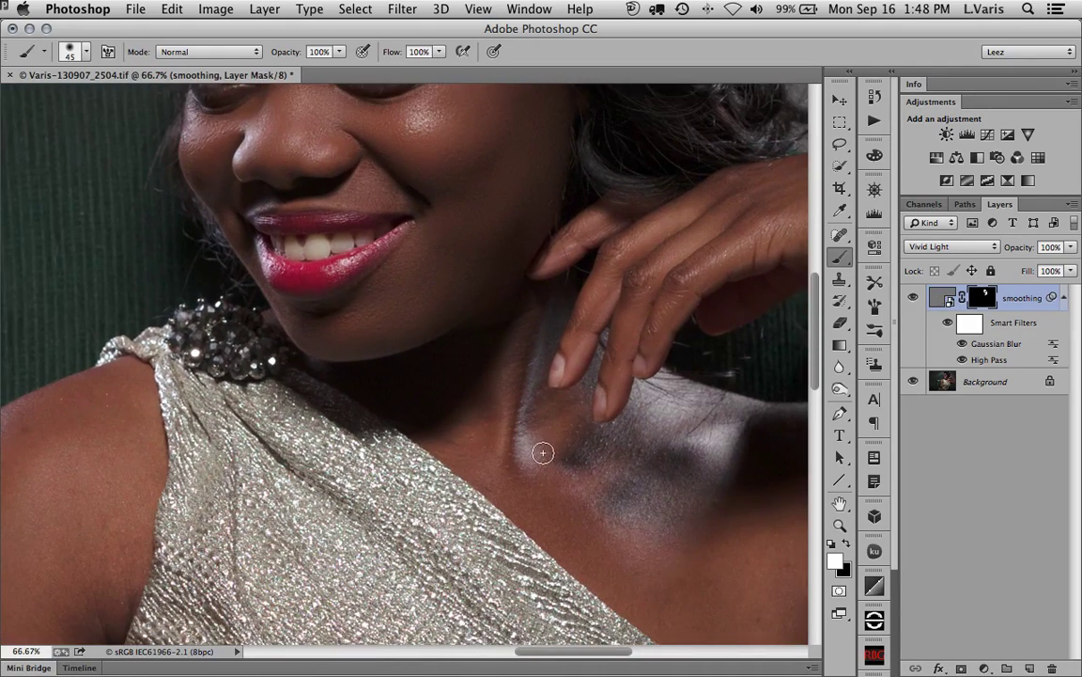
pyautogui.press('super+minus')
pyautogui.moveTo(616, 483); pyautogui.dragTo(458, 446)
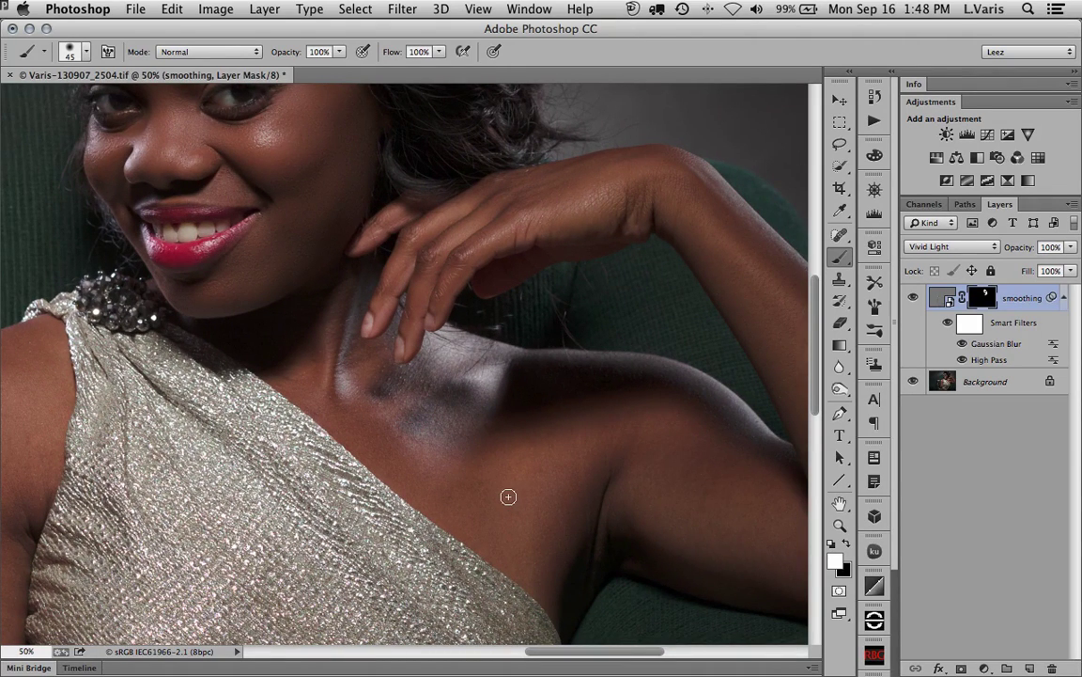
pyautogui.press(']')
pyautogui.moveTo(330, 314)
pyautogui.mouseDown()
pyautogui.moveTo(314, 360)
pyautogui.moveTo(286, 365)
pyautogui.moveTo(396, 442)
pyautogui.moveTo(346, 384)
pyautogui.moveTo(408, 405)
pyautogui.moveTo(450, 381)
pyautogui.moveTo(458, 364)
pyautogui.moveTo(439, 447)
pyautogui.moveTo(400, 445)
pyautogui.moveTo(430, 482)
pyautogui.moveTo(509, 532)
pyautogui.moveTo(530, 539)
pyautogui.moveTo(517, 457)
pyautogui.moveTo(531, 455)
pyautogui.moveTo(513, 484)
pyautogui.moveTo(574, 431)
pyautogui.moveTo(549, 526)
pyautogui.moveTo(607, 442)
pyautogui.moveTo(566, 533)
pyautogui.moveTo(563, 591)
pyautogui.moveTo(571, 488)
pyautogui.moveTo(620, 461)
pyautogui.moveTo(663, 460)
pyautogui.moveTo(646, 529)
pyautogui.moveTo(653, 465)
pyautogui.moveTo(642, 412)
pyautogui.moveTo(510, 475)
pyautogui.moveTo(540, 436)
pyautogui.moveTo(545, 394)
pyautogui.moveTo(493, 391)
pyautogui.moveTo(630, 408)
pyautogui.moveTo(730, 468)
pyautogui.moveTo(670, 421)
pyautogui.moveTo(744, 489)
pyautogui.moveTo(671, 499)
pyautogui.moveTo(698, 519)
pyautogui.moveTo(701, 548)
pyautogui.moveTo(647, 524)
pyautogui.moveTo(650, 540)
pyautogui.moveTo(749, 555)
pyautogui.mouseUp()
pyautogui.moveTo(662, 525); pyautogui.dragTo(441, 468)
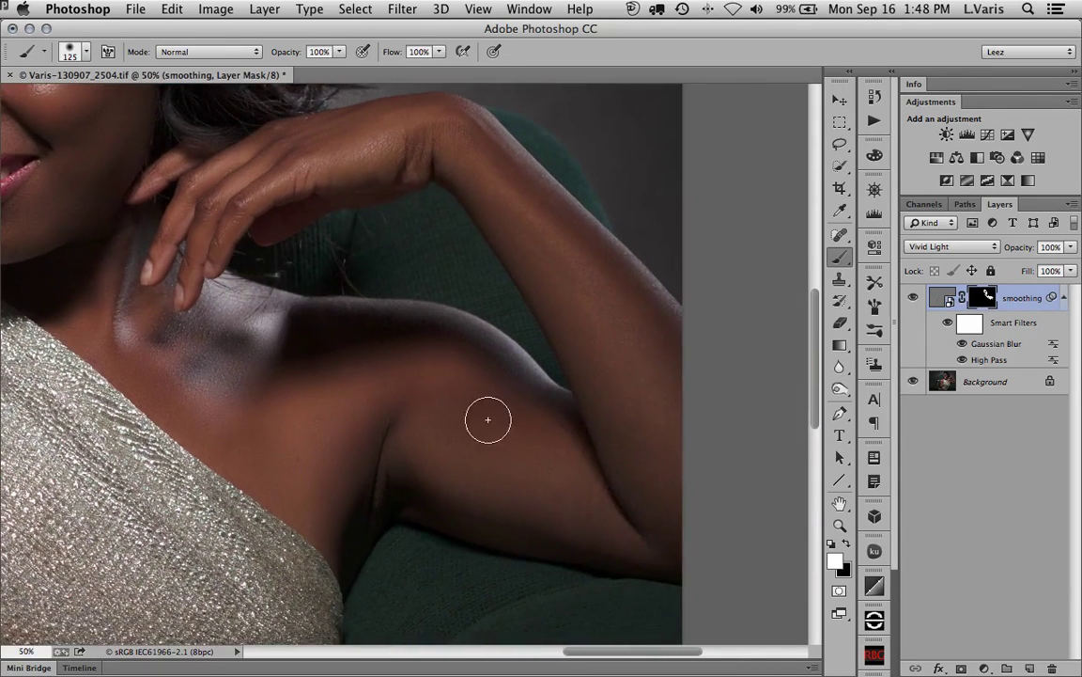
pyautogui.moveTo(560, 517); pyautogui.dragTo(623, 529)
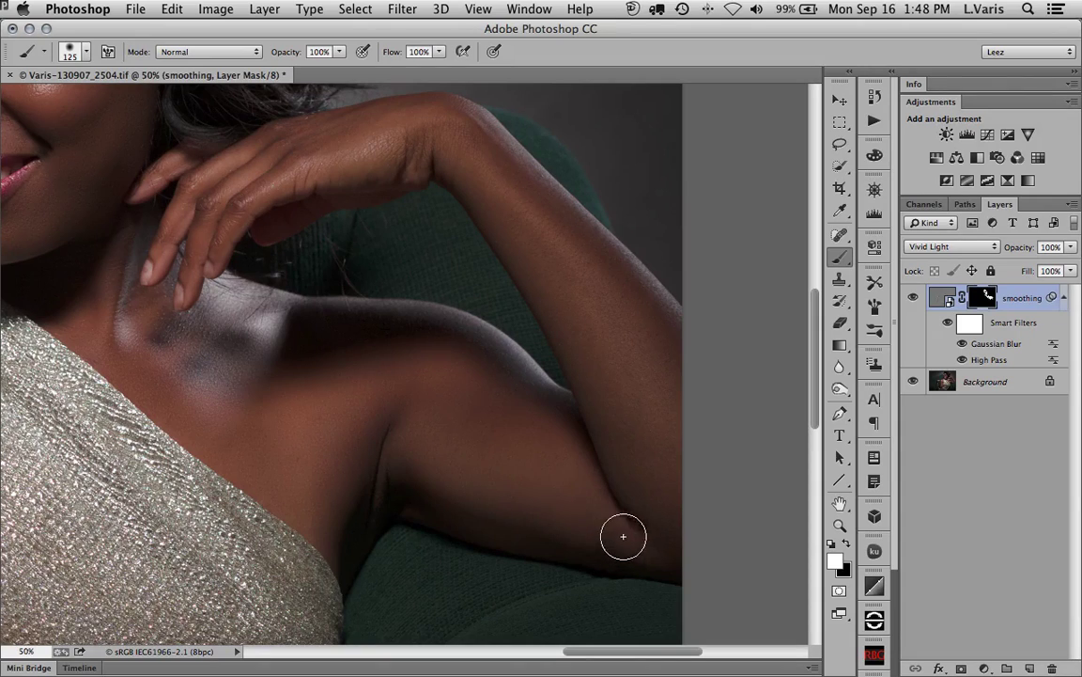
pyautogui.moveTo(548, 493)
pyautogui.mouseDown()
pyautogui.moveTo(614, 281)
pyautogui.moveTo(521, 197)
pyautogui.moveTo(453, 143)
pyautogui.moveTo(499, 185)
pyautogui.moveTo(560, 279)
pyautogui.moveTo(625, 418)
pyautogui.moveTo(505, 201)
pyautogui.moveTo(448, 137)
pyautogui.moveTo(372, 130)
pyautogui.moveTo(357, 134)
pyautogui.moveTo(381, 138)
pyautogui.moveTo(278, 165)
pyautogui.moveTo(207, 206)
pyautogui.moveTo(227, 181)
pyautogui.moveTo(202, 199)
pyautogui.moveTo(216, 195)
pyautogui.moveTo(207, 218)
pyautogui.moveTo(247, 184)
pyautogui.moveTo(322, 153)
pyautogui.moveTo(284, 150)
pyautogui.moveTo(434, 138)
pyautogui.moveTo(510, 208)
pyautogui.moveTo(623, 357)
pyautogui.mouseUp()
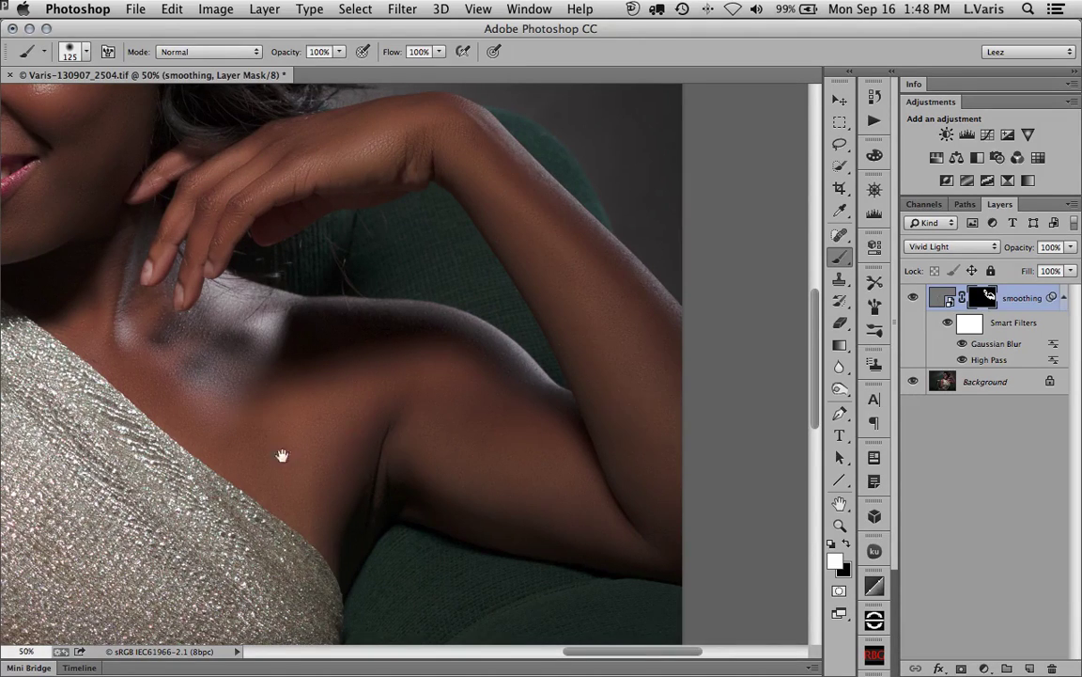
# Step: Paint the smoothing mask white over the other shoulder, upper arm and forearm of the arm holding the glass
pyautogui.moveTo(283, 454)
pyautogui.mouseDown()
pyautogui.moveTo(681, 457)
pyautogui.moveTo(723, 425)
pyautogui.mouseUp()
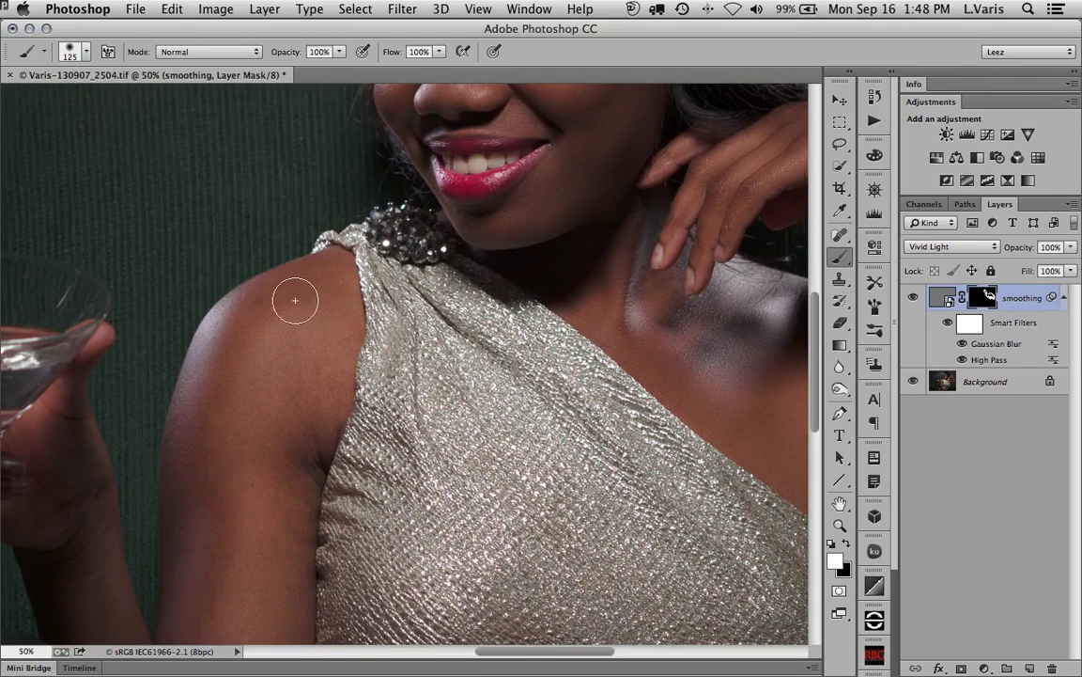
pyautogui.moveTo(296, 300)
pyautogui.mouseDown()
pyautogui.moveTo(262, 316)
pyautogui.moveTo(229, 361)
pyautogui.moveTo(194, 486)
pyautogui.moveTo(245, 445)
pyautogui.moveTo(298, 359)
pyautogui.moveTo(321, 357)
pyautogui.moveTo(325, 413)
pyautogui.moveTo(302, 448)
pyautogui.moveTo(270, 565)
pyautogui.moveTo(240, 534)
pyautogui.moveTo(224, 547)
pyautogui.moveTo(203, 606)
pyautogui.moveTo(206, 639)
pyautogui.mouseUp()
pyautogui.moveTo(254, 540); pyautogui.dragTo(278, 418)
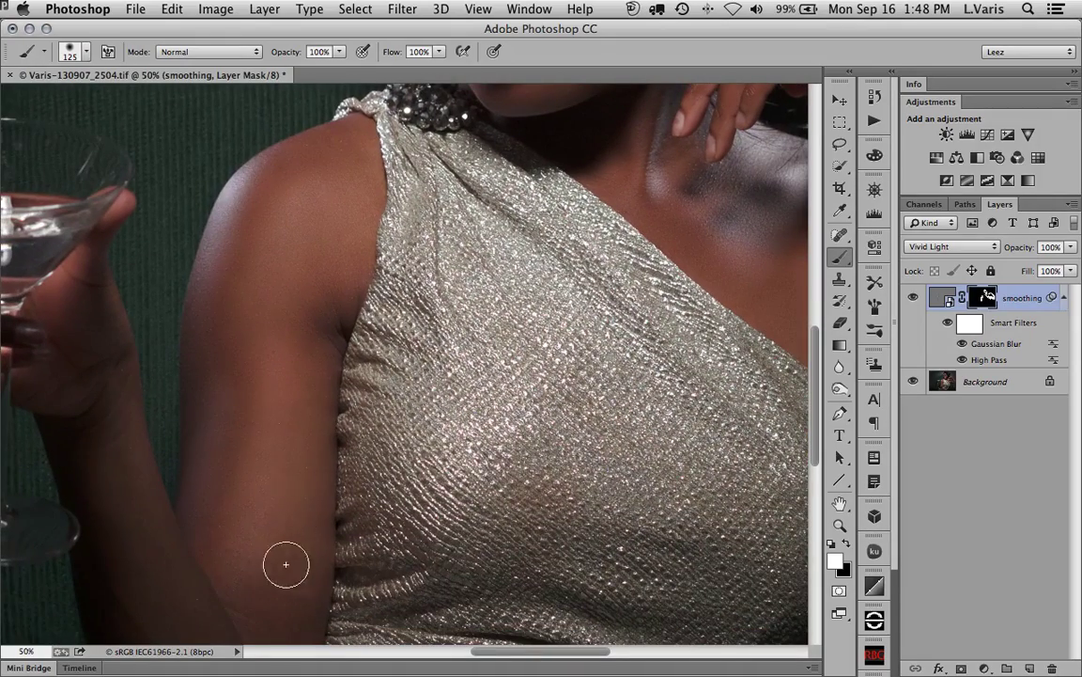
pyautogui.moveTo(232, 563); pyautogui.dragTo(258, 461)
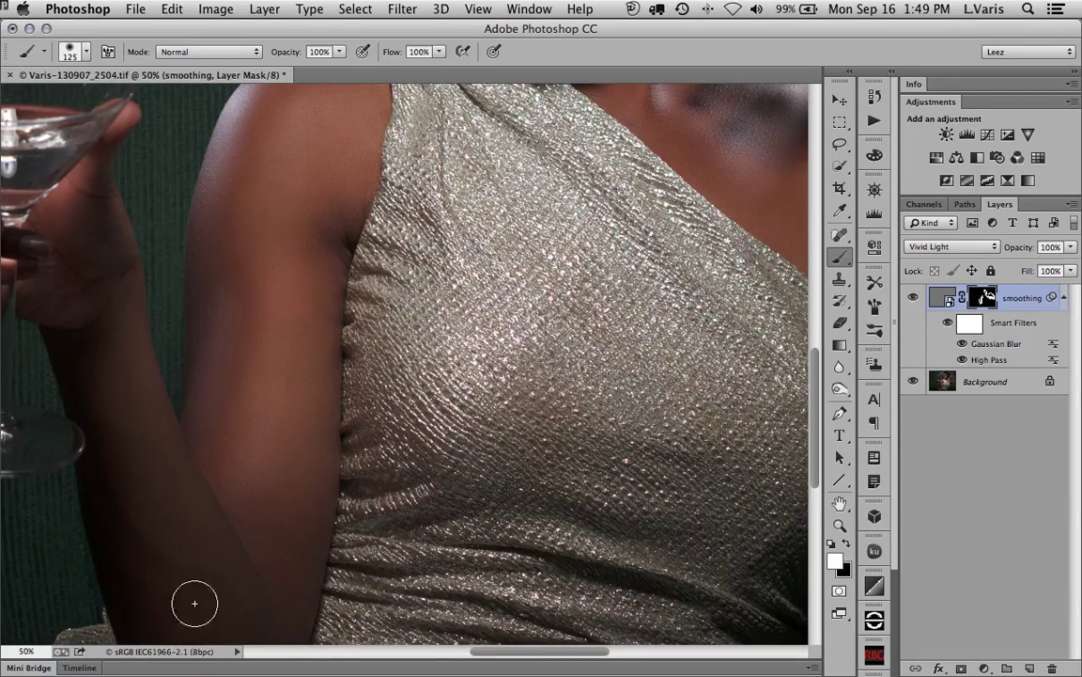
pyautogui.moveTo(195, 603); pyautogui.dragTo(176, 406)
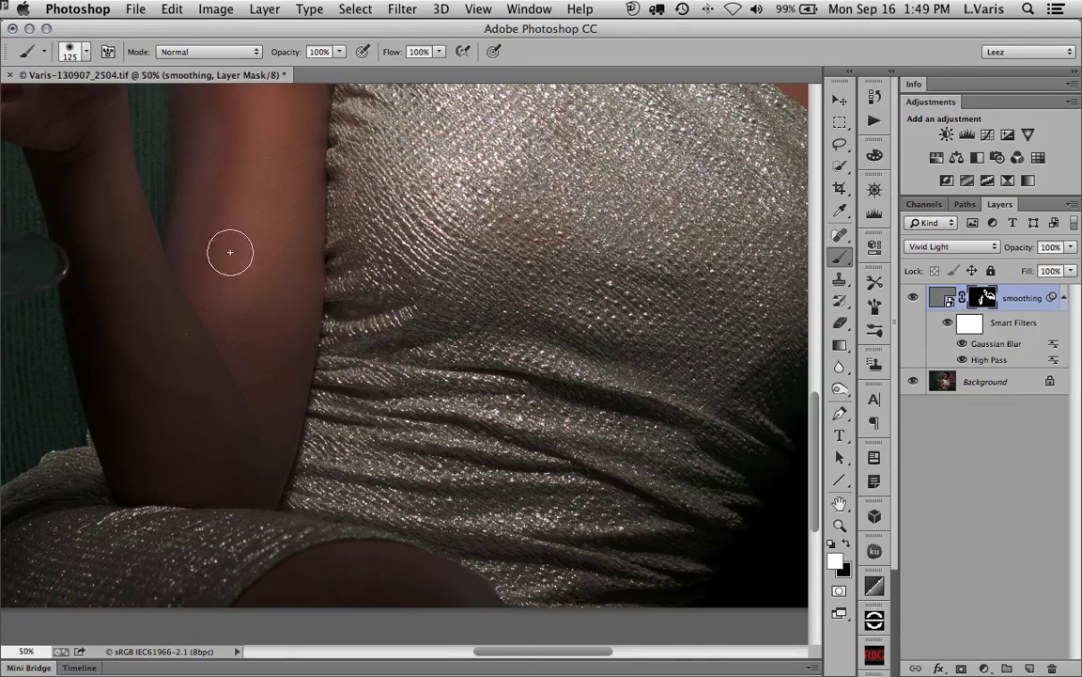
pyautogui.moveTo(237, 273); pyautogui.dragTo(156, 473)
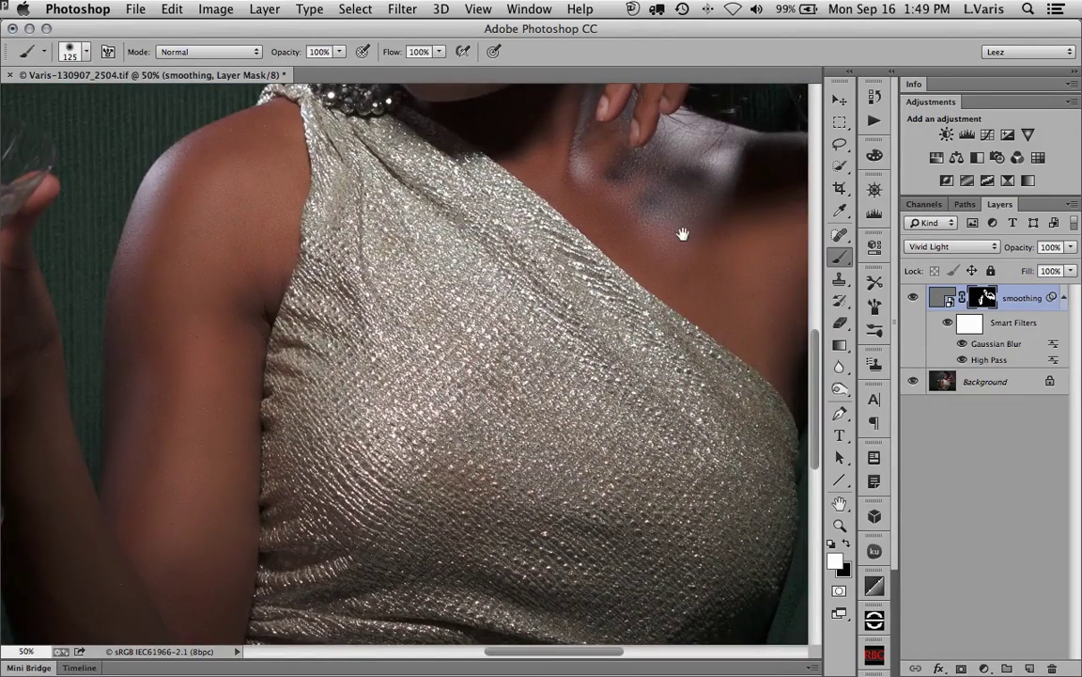
# Step: Display the smoothing layer's mask on its own and paint white over the dark gap across the chest and shoulder
pyautogui.moveTo(682, 234); pyautogui.dragTo(632, 536)
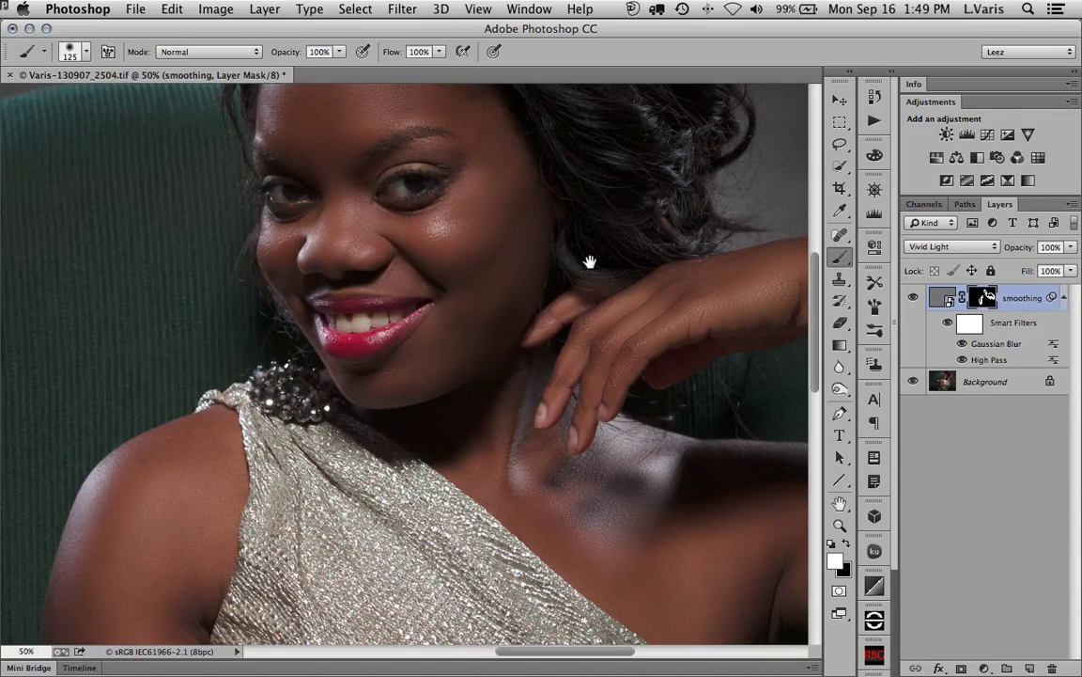
pyautogui.keyDown('alt'); pyautogui.click(985, 297); pyautogui.keyUp('alt')
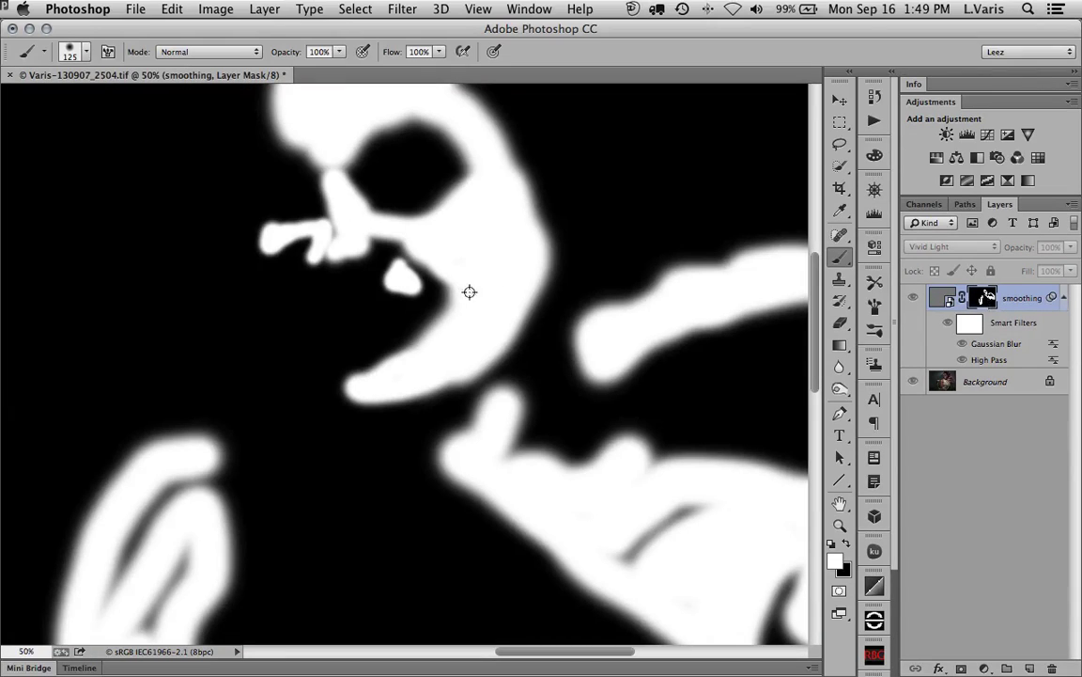
pyautogui.scroll(5, 500, 351)
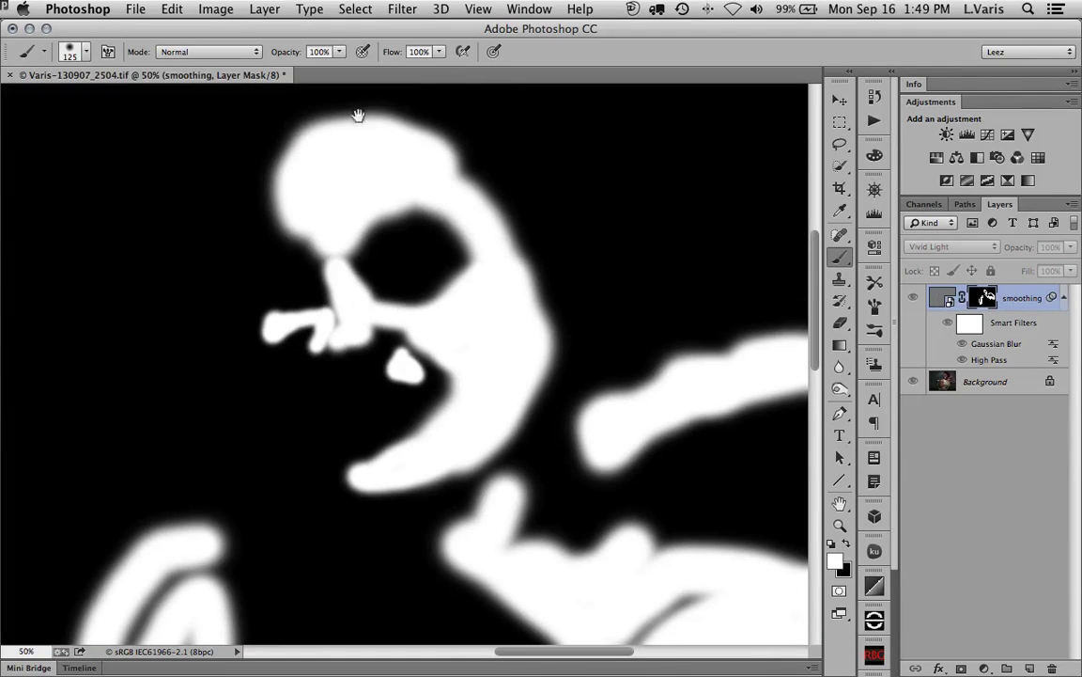
pyautogui.scroll(-5, 551, 435)
pyautogui.hscroll(3, 551, 435)
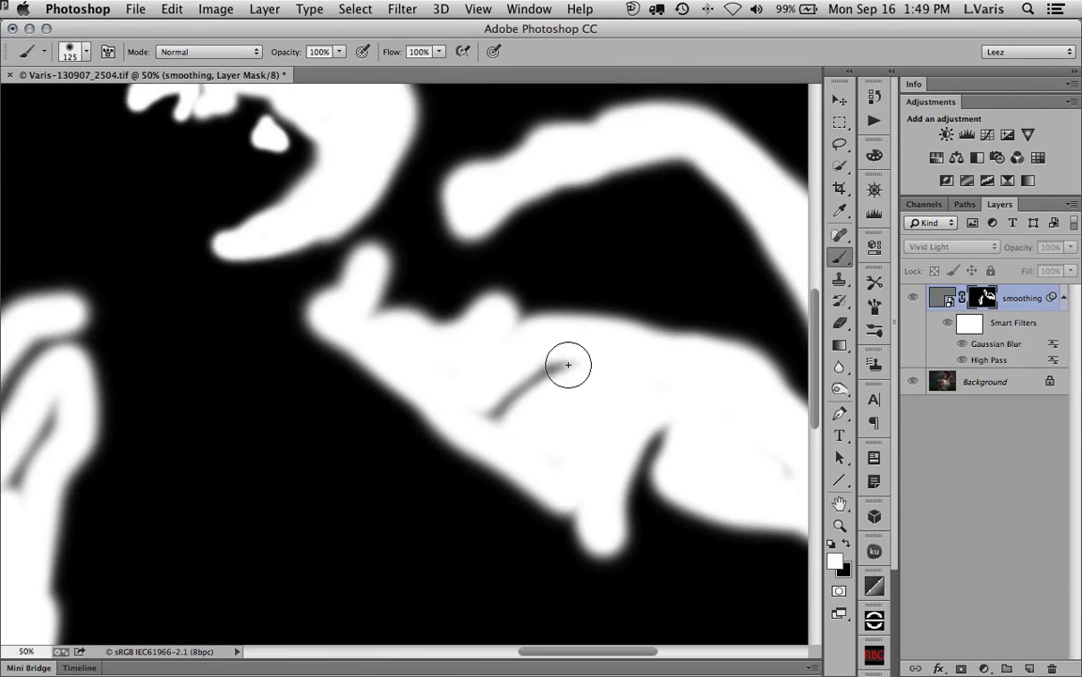
pyautogui.moveTo(568, 364)
pyautogui.mouseDown()
pyautogui.moveTo(497, 402)
pyautogui.moveTo(532, 377)
pyautogui.moveTo(561, 377)
pyautogui.mouseUp()
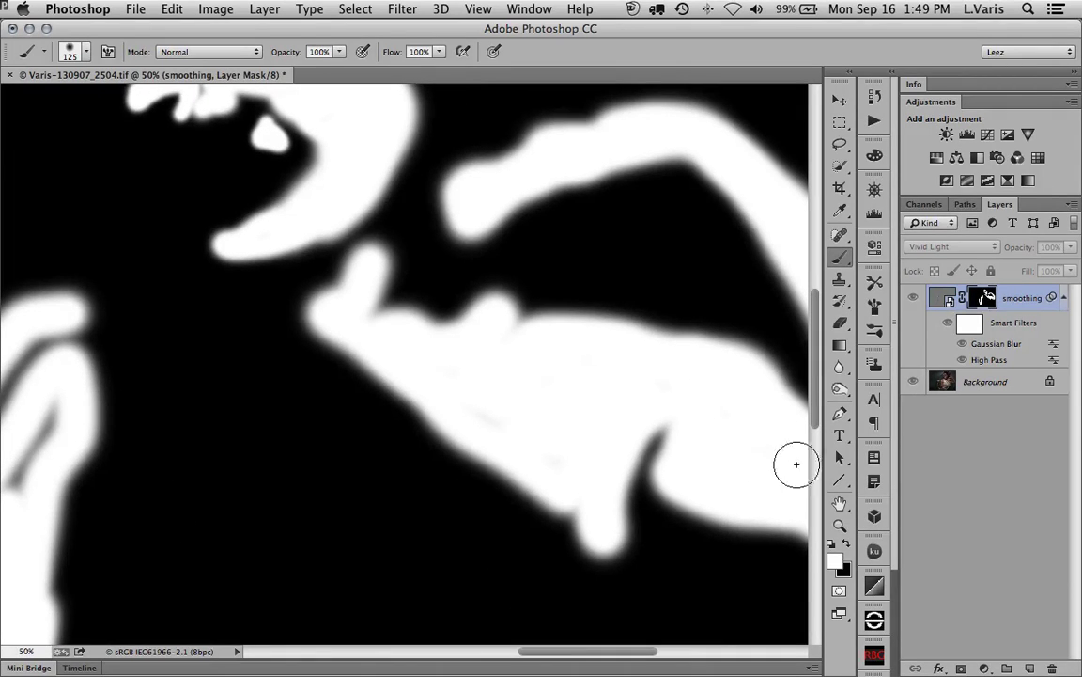
pyautogui.moveTo(723, 445)
pyautogui.mouseDown()
pyautogui.moveTo(520, 380)
pyautogui.moveTo(528, 388)
pyautogui.mouseUp()
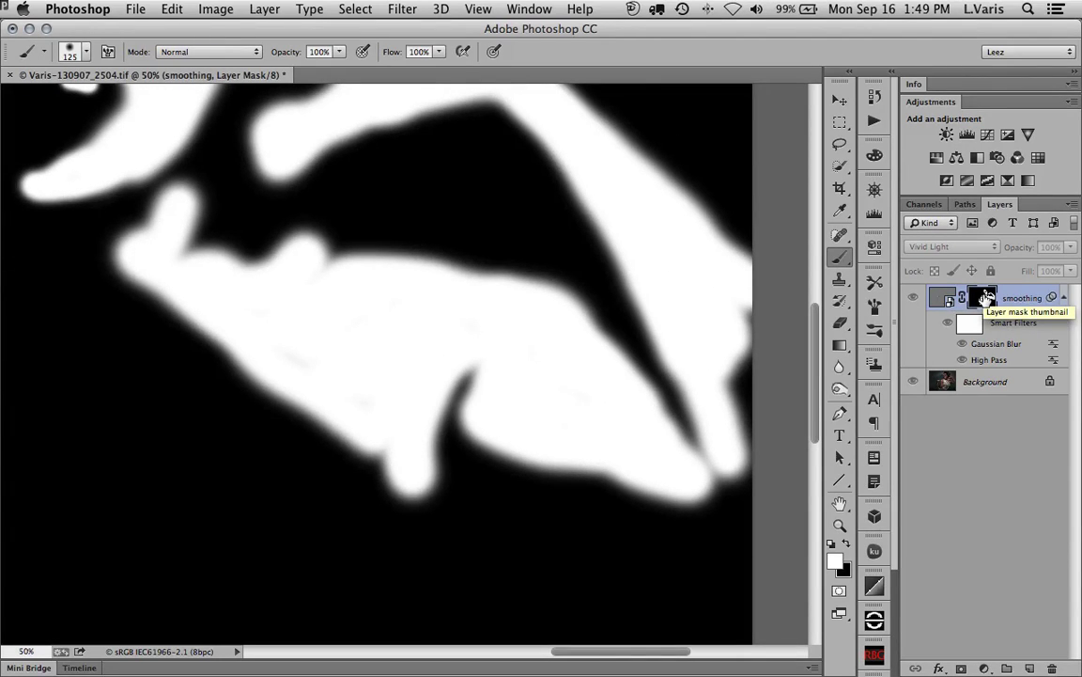
# Step: Compare the mask with the photo and fill the missed elbow area at the image edge with white
pyautogui.keyDown('alt'); pyautogui.click(985, 298); pyautogui.keyUp('alt')
pyautogui.keyDown('alt'); pyautogui.click(985, 298); pyautogui.keyUp('alt')
pyautogui.keyDown('alt'); pyautogui.click(985, 298); pyautogui.keyUp('alt')
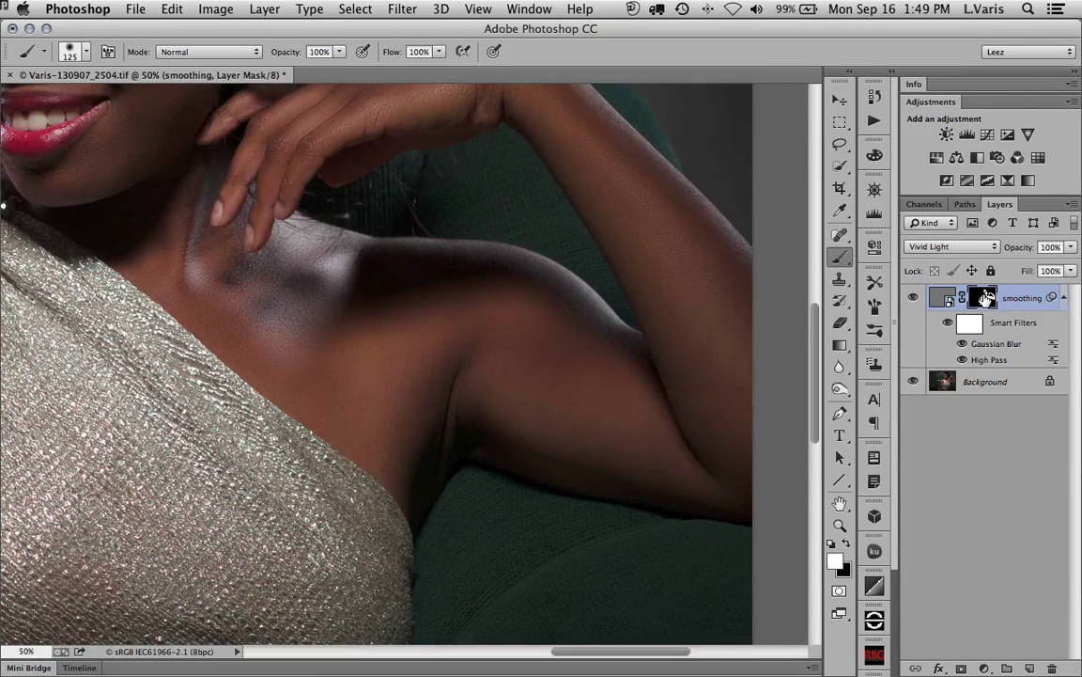
pyautogui.keyDown('alt'); pyautogui.click(984, 298); pyautogui.keyUp('alt')
pyautogui.keyDown('alt'); pyautogui.click(985, 298); pyautogui.keyUp('alt')
pyautogui.keyDown('alt'); pyautogui.click(985, 298); pyautogui.keyUp('alt')
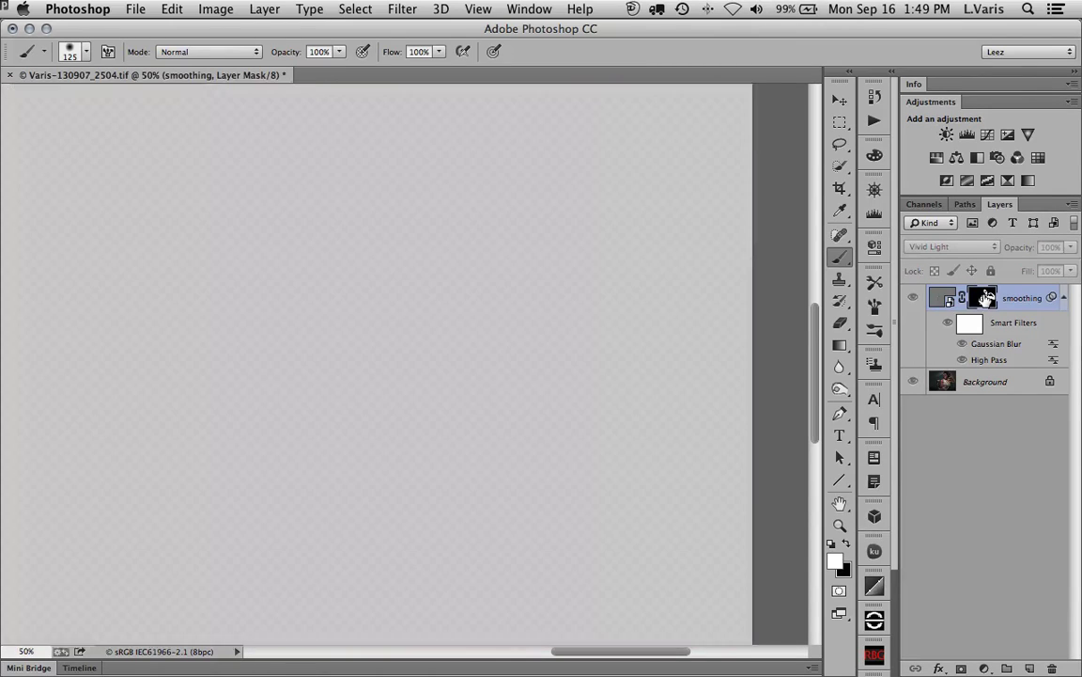
pyautogui.moveTo(736, 317)
pyautogui.mouseDown()
pyautogui.moveTo(744, 454)
pyautogui.moveTo(810, 410)
pyautogui.mouseUp()
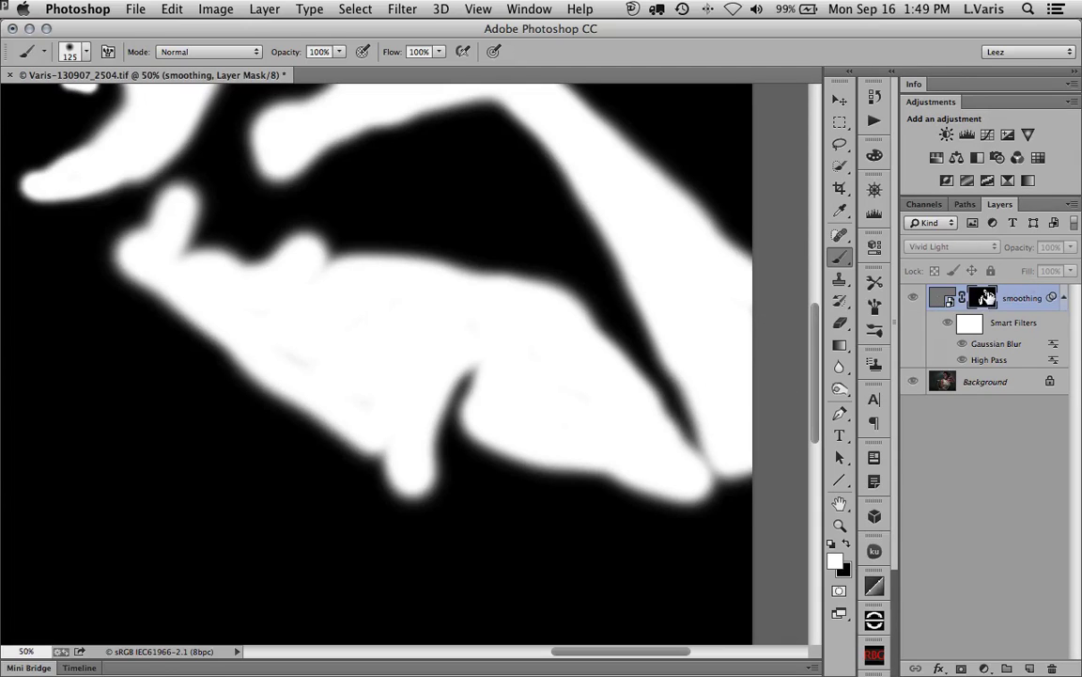
pyautogui.keyDown('alt'); pyautogui.click(985, 297); pyautogui.keyUp('alt')
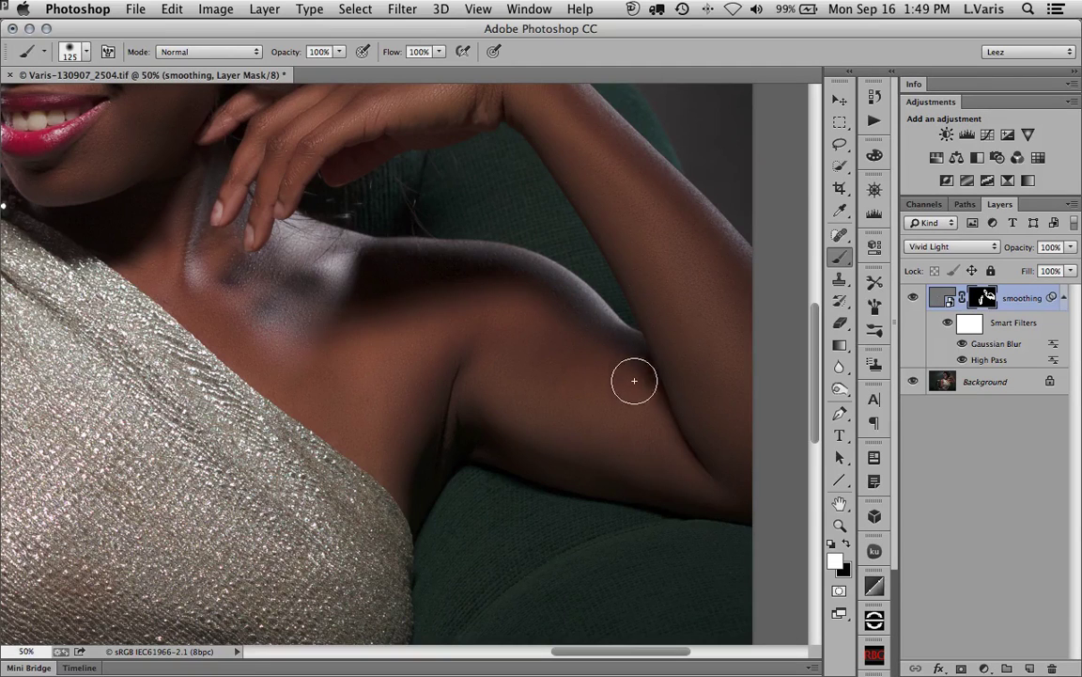
pyautogui.moveTo(651, 430)
pyautogui.mouseDown()
pyautogui.moveTo(697, 478)
pyautogui.moveTo(762, 488)
pyautogui.moveTo(685, 483)
pyautogui.moveTo(469, 422)
pyautogui.moveTo(451, 386)
pyautogui.moveTo(460, 360)
pyautogui.moveTo(444, 408)
pyautogui.moveTo(412, 427)
pyautogui.moveTo(433, 430)
pyautogui.moveTo(412, 482)
pyautogui.moveTo(354, 418)
pyautogui.moveTo(467, 352)
pyautogui.mouseUp()
pyautogui.keyDown('alt'); pyautogui.click(985, 298); pyautogui.keyUp('alt')
pyautogui.keyDown('alt'); pyautogui.click(985, 298); pyautogui.keyUp('alt')
# Step: Display the mask over the glass-holding arm and paint its dark gaps and faint spots white
pyautogui.moveTo(299, 442); pyautogui.dragTo(537, 433)
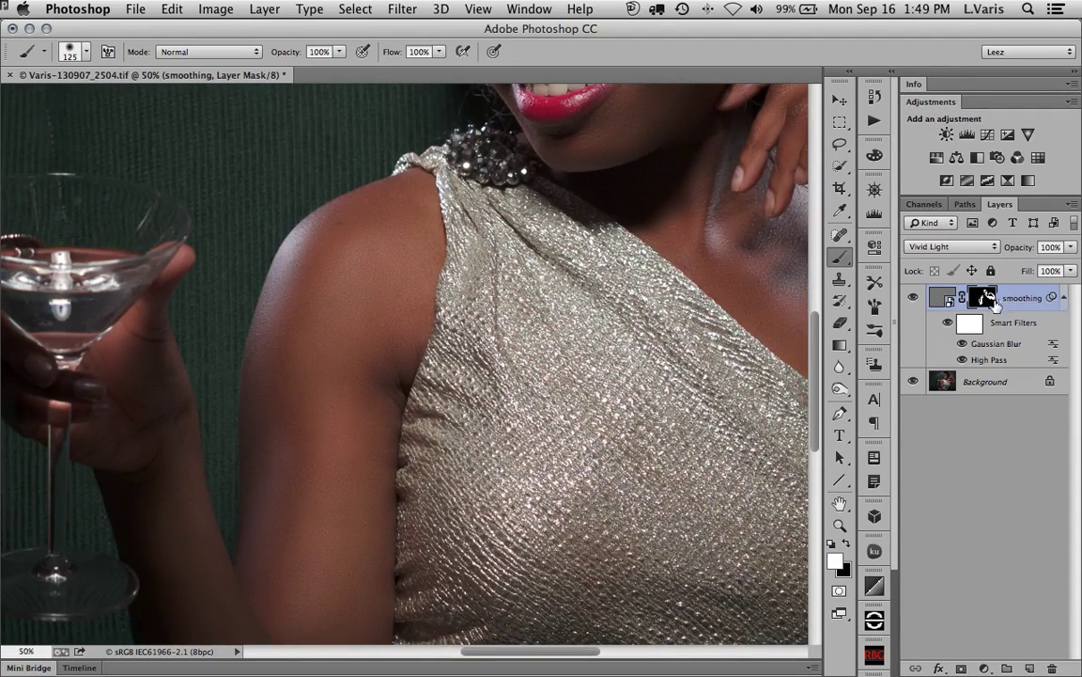
pyautogui.keyDown('alt'); pyautogui.click(985, 298); pyautogui.keyUp('alt')
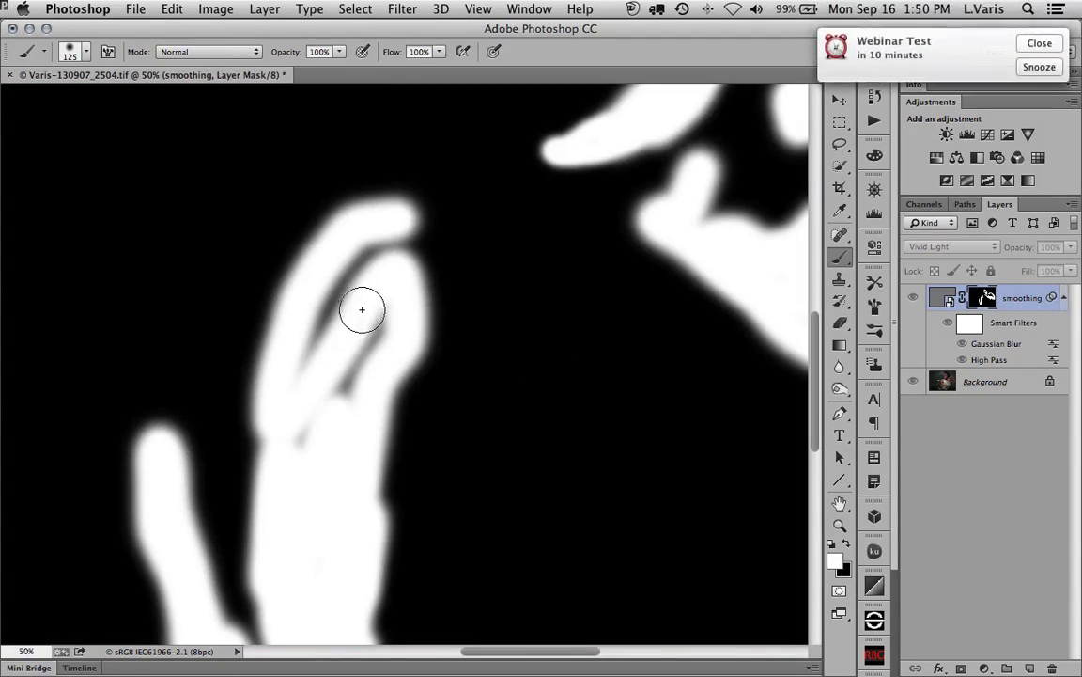
pyautogui.moveTo(352, 290)
pyautogui.mouseDown()
pyautogui.moveTo(290, 397)
pyautogui.moveTo(352, 311)
pyautogui.moveTo(373, 330)
pyautogui.moveTo(307, 426)
pyautogui.moveTo(331, 422)
pyautogui.moveTo(327, 457)
pyautogui.mouseUp()
pyautogui.moveTo(324, 537); pyautogui.dragTo(357, 434)
pyautogui.moveTo(296, 595); pyautogui.dragTo(321, 600)
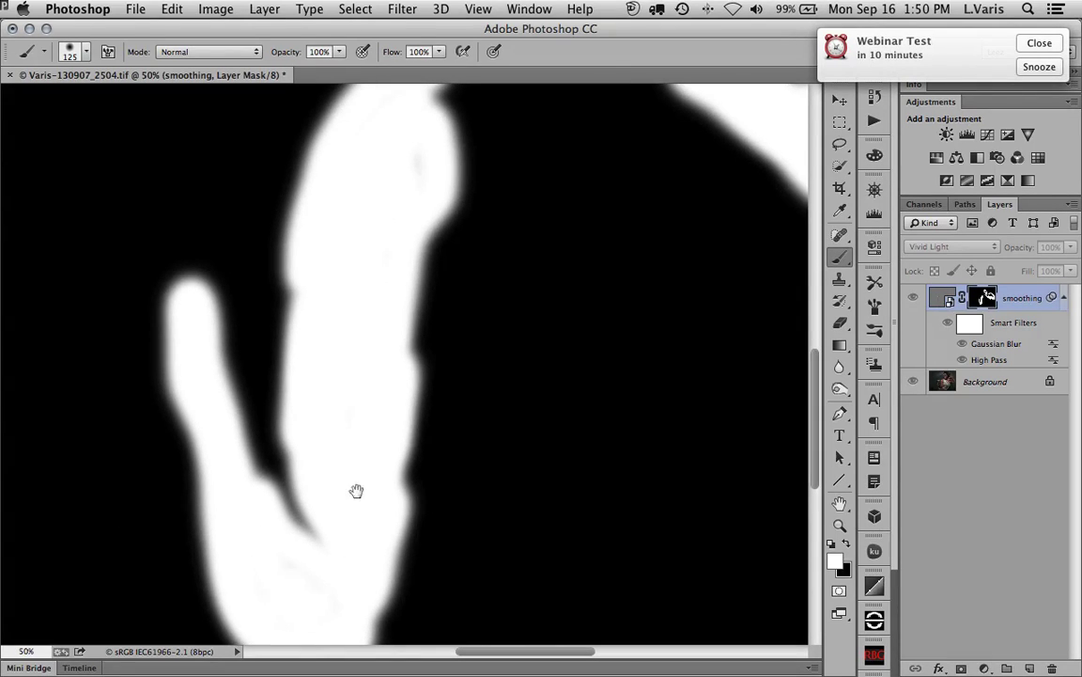
pyautogui.moveTo(420, 153); pyautogui.dragTo(380, 155)
# Step: Check the arm's mask against the photo, return to the normal image view and dismiss the webinar reminder
pyautogui.keyDown('alt'); pyautogui.click(985, 299); pyautogui.keyUp('alt')
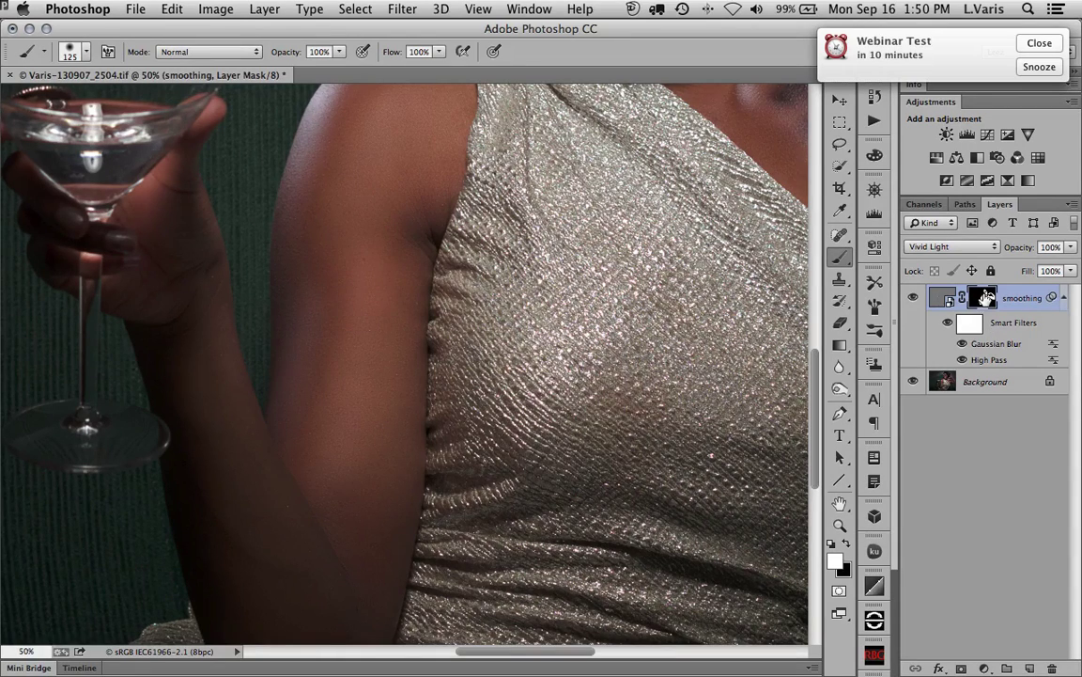
pyautogui.keyDown('alt'); pyautogui.click(984, 299); pyautogui.keyUp('alt')
pyautogui.keyDown('alt'); pyautogui.click(985, 299); pyautogui.keyUp('alt')
pyautogui.keyDown('alt'); pyautogui.click(985, 299); pyautogui.keyUp('alt')
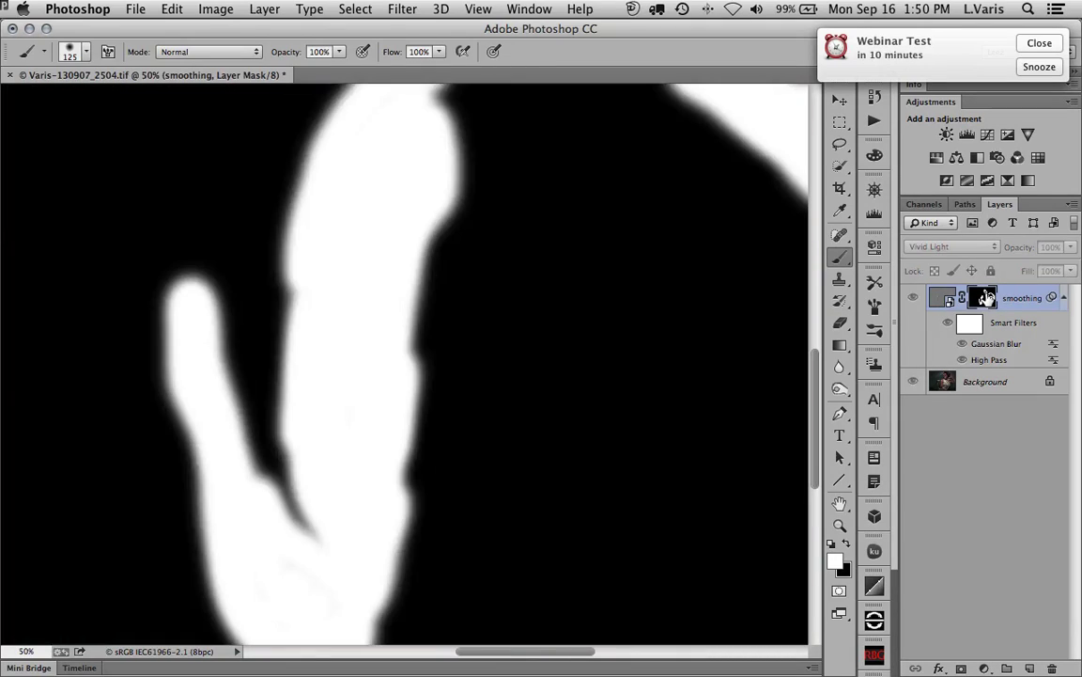
pyautogui.keyDown('alt'); pyautogui.click(985, 298); pyautogui.keyUp('alt')
pyautogui.click(1039, 44)
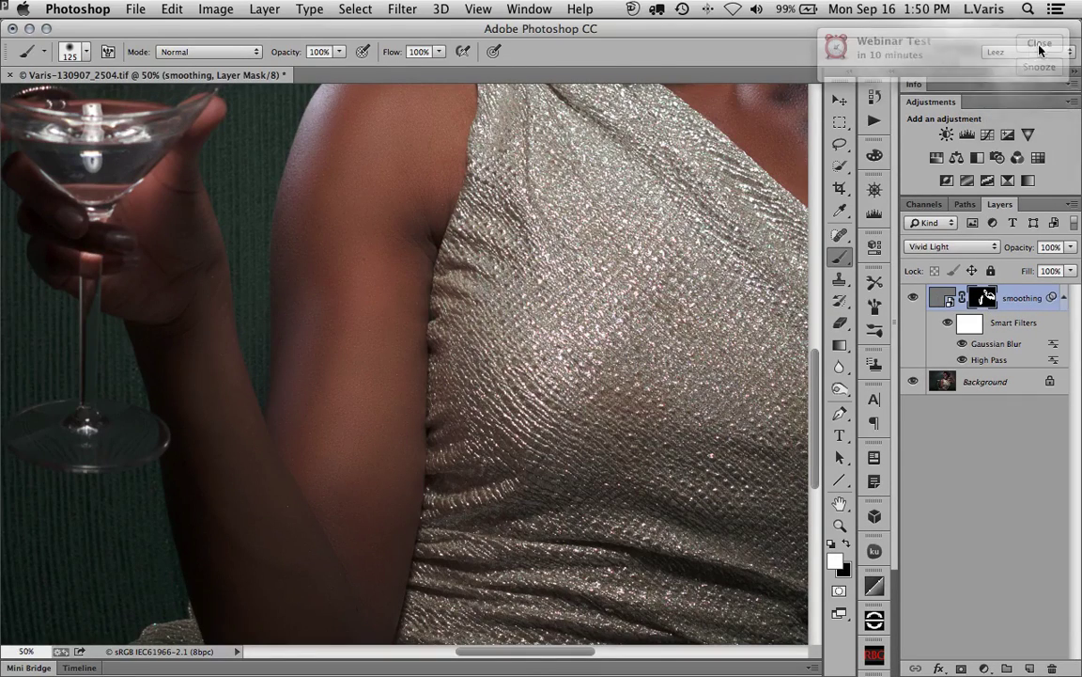
# Step: View the whole portrait at 25% and compare it with the smoothing layer hidden and shown
pyautogui.moveTo(596, 303)
pyautogui.mouseDown()
pyautogui.moveTo(583, 395)
pyautogui.moveTo(544, 458)
pyautogui.mouseUp()
pyautogui.moveTo(536, 288); pyautogui.dragTo(541, 589)
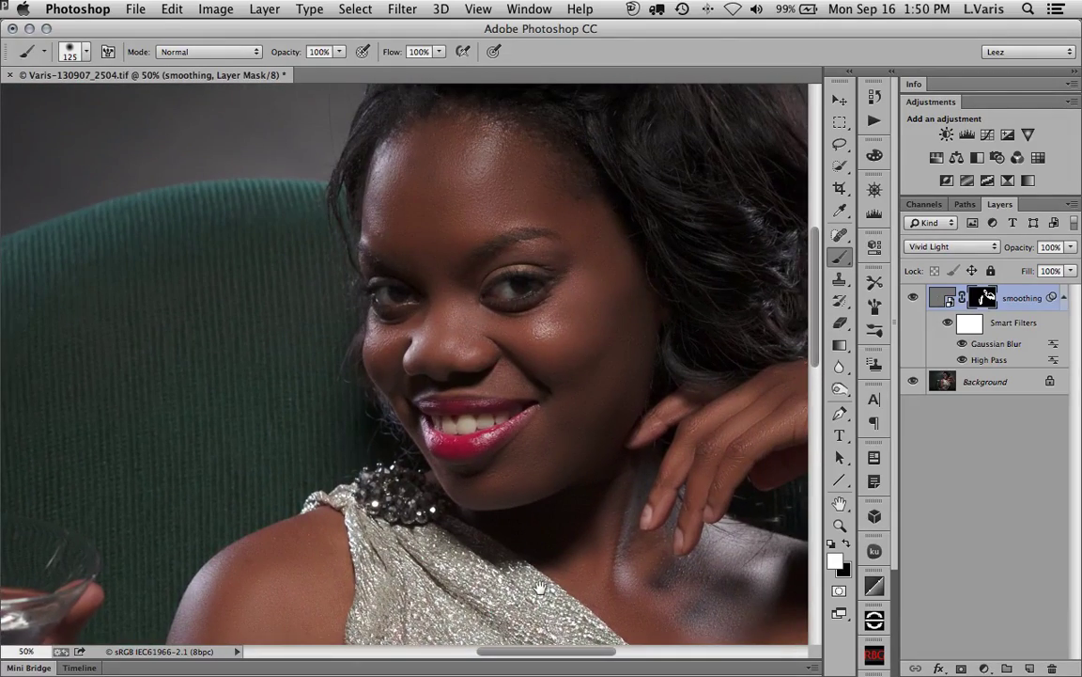
pyautogui.moveTo(569, 303); pyautogui.dragTo(486, 194)
pyautogui.press('super+minus')
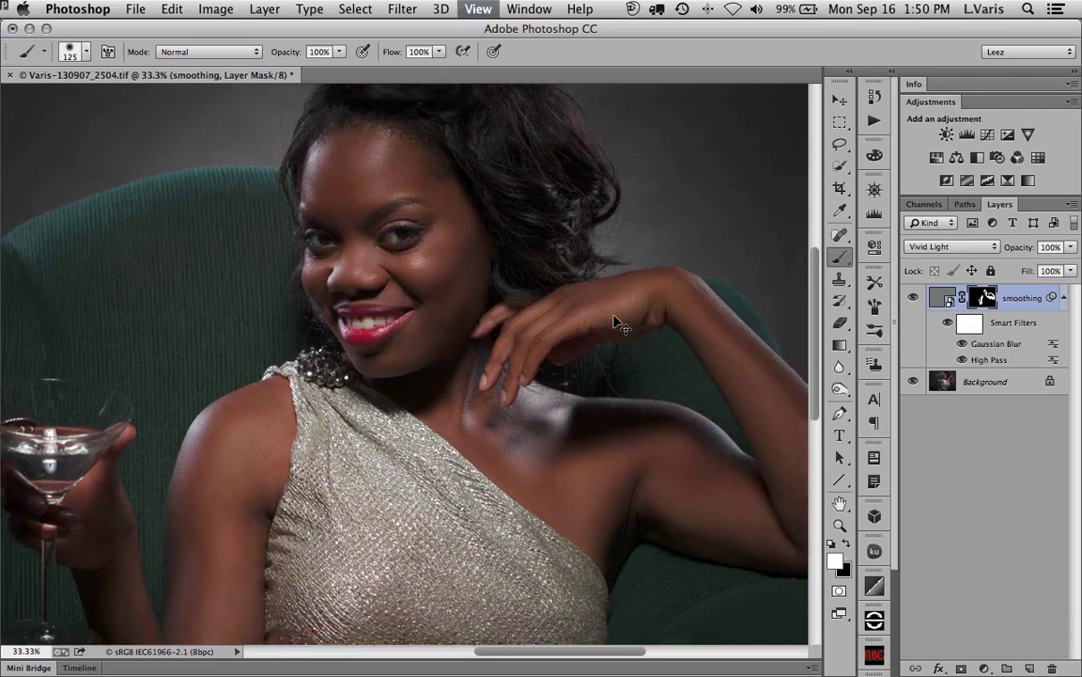
pyautogui.press('super+minus')
pyautogui.moveTo(555, 472); pyautogui.dragTo(969, 282)
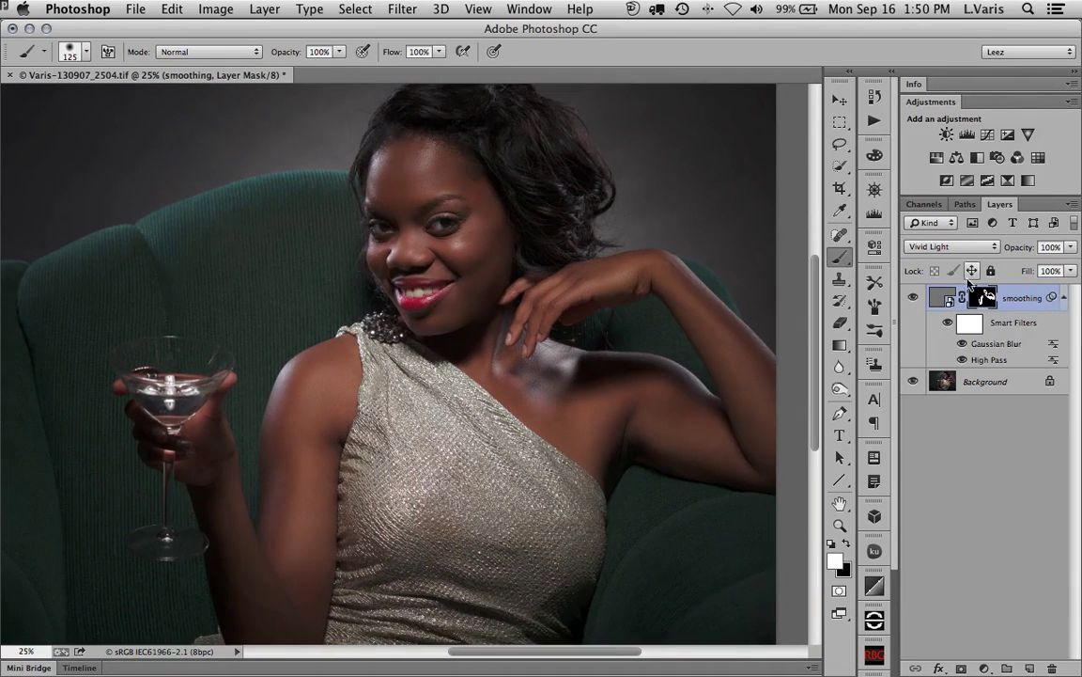
pyautogui.click(913, 299)
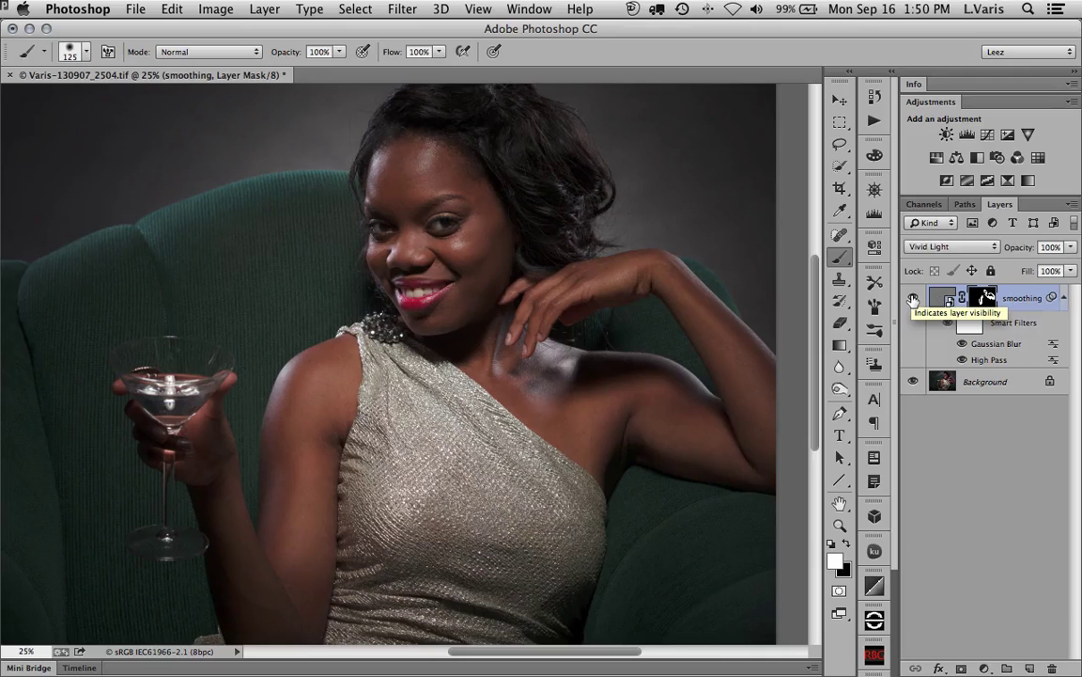
pyautogui.click(913, 299)
pyautogui.click(912, 299)
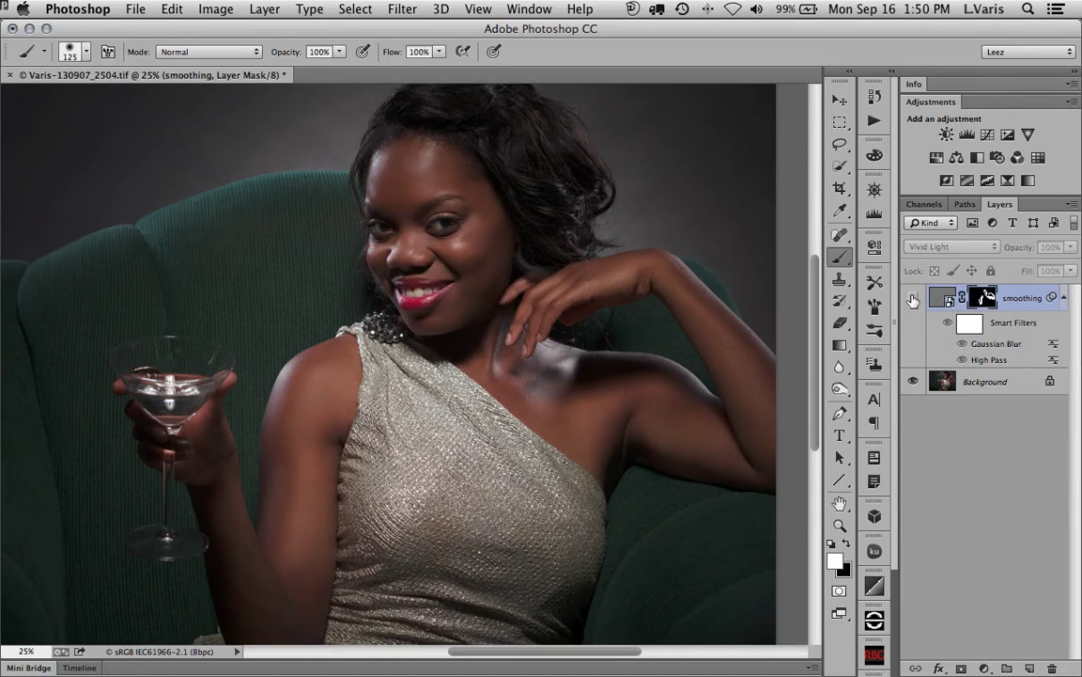
pyautogui.click(913, 298)
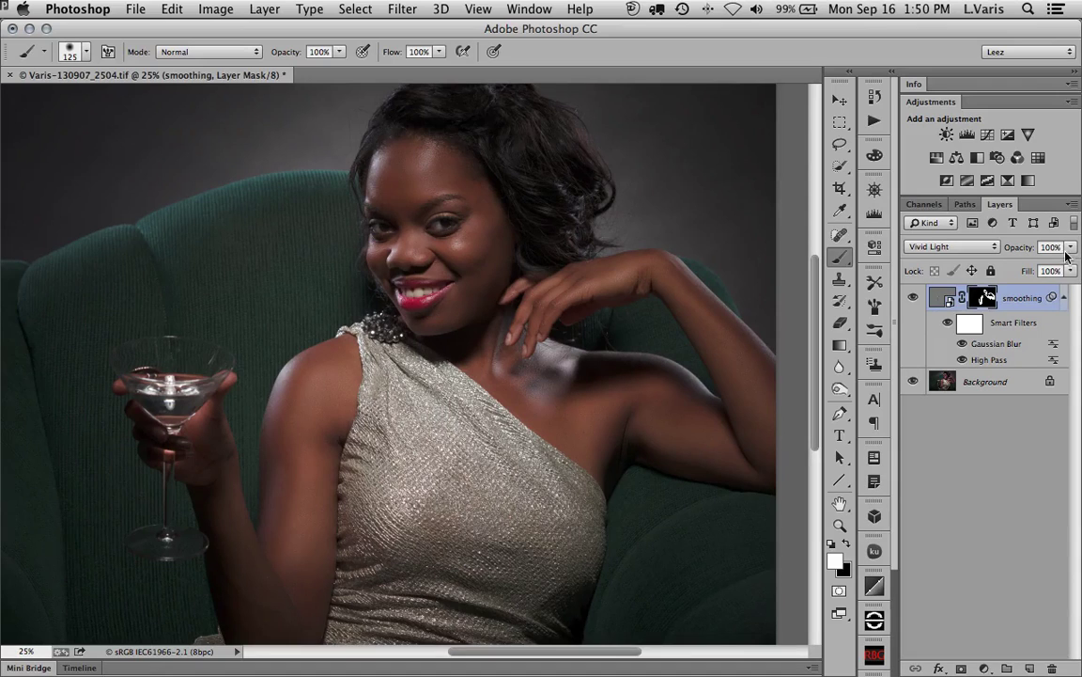
pyautogui.press('super+plus')
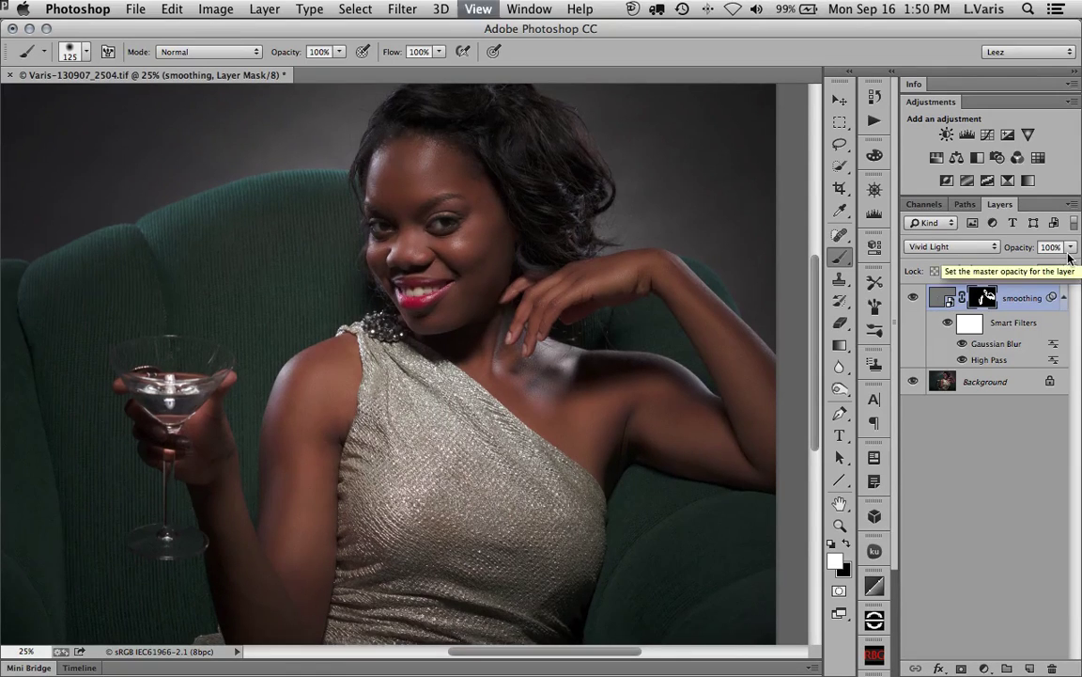
pyautogui.moveTo(625, 452); pyautogui.dragTo(573, 498)
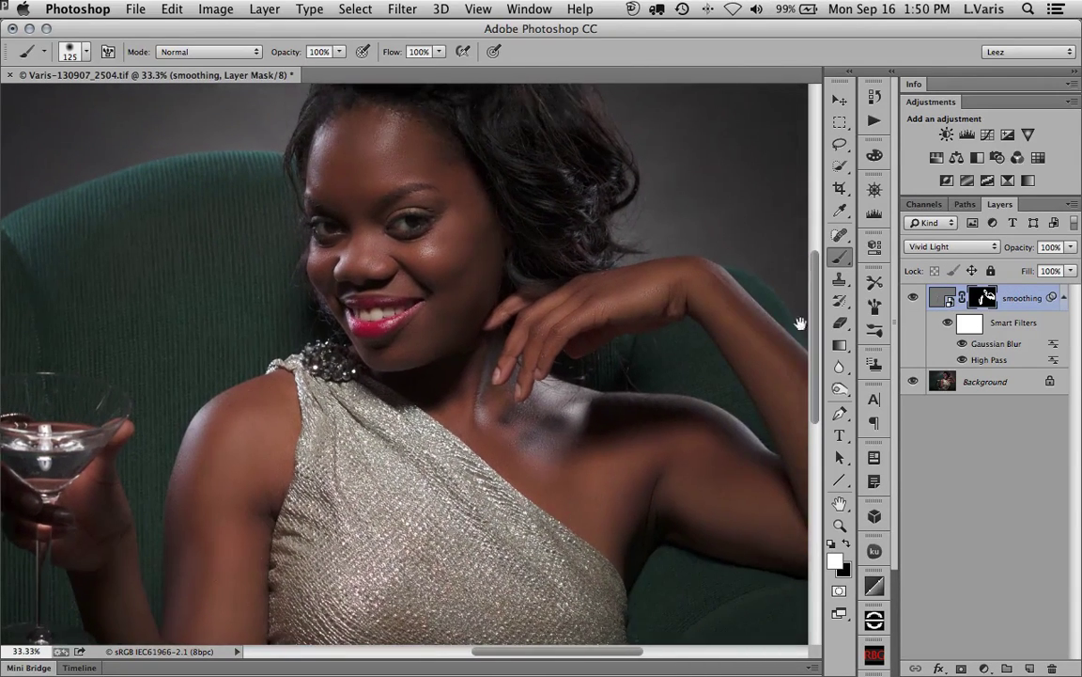
# Step: Try the smoothing layer at 80% opacity, compare it hidden and shown, and restore it to 100%
pyautogui.click(1072, 247)
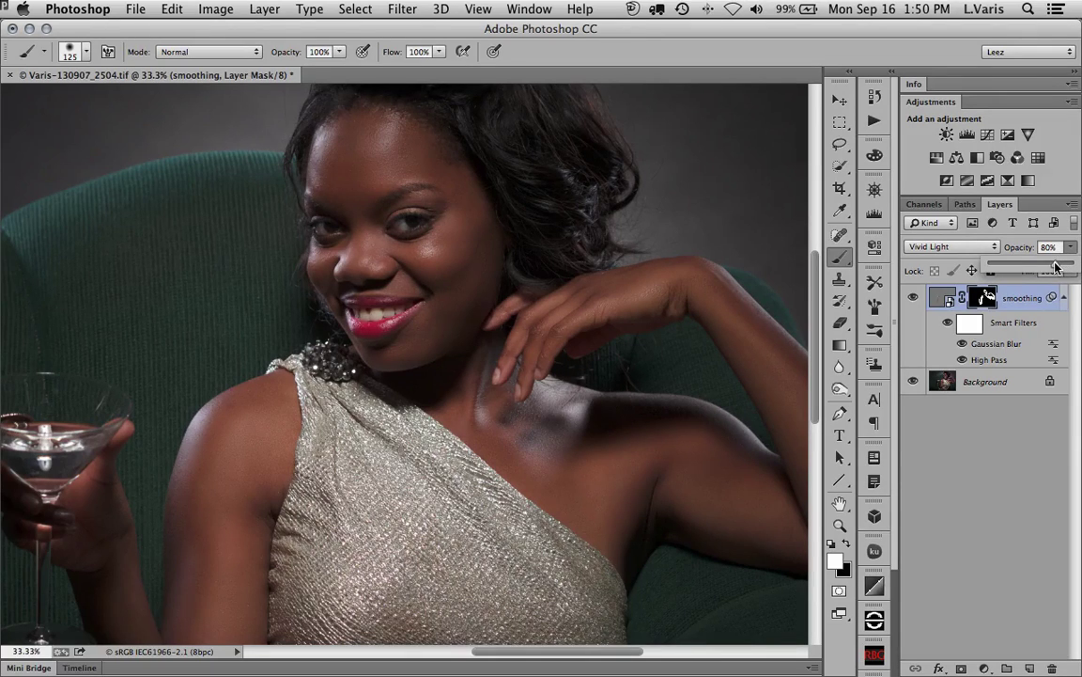
pyautogui.click(914, 299)
pyautogui.click(912, 299)
pyautogui.click(912, 299)
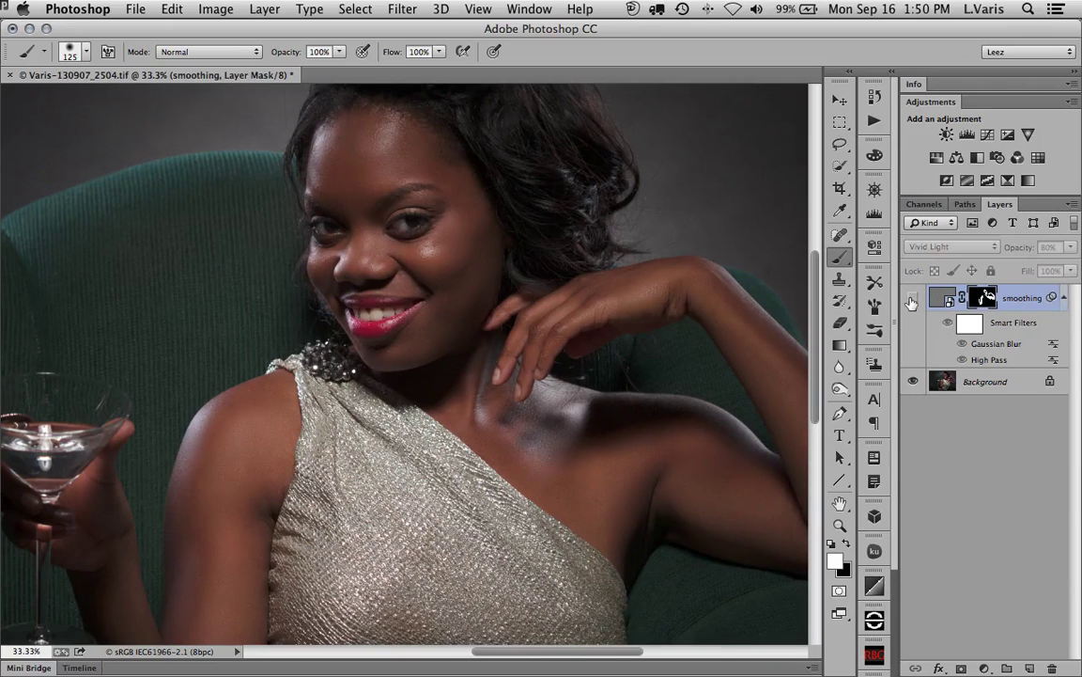
pyautogui.click(912, 299)
pyautogui.click(913, 299)
pyautogui.click(912, 299)
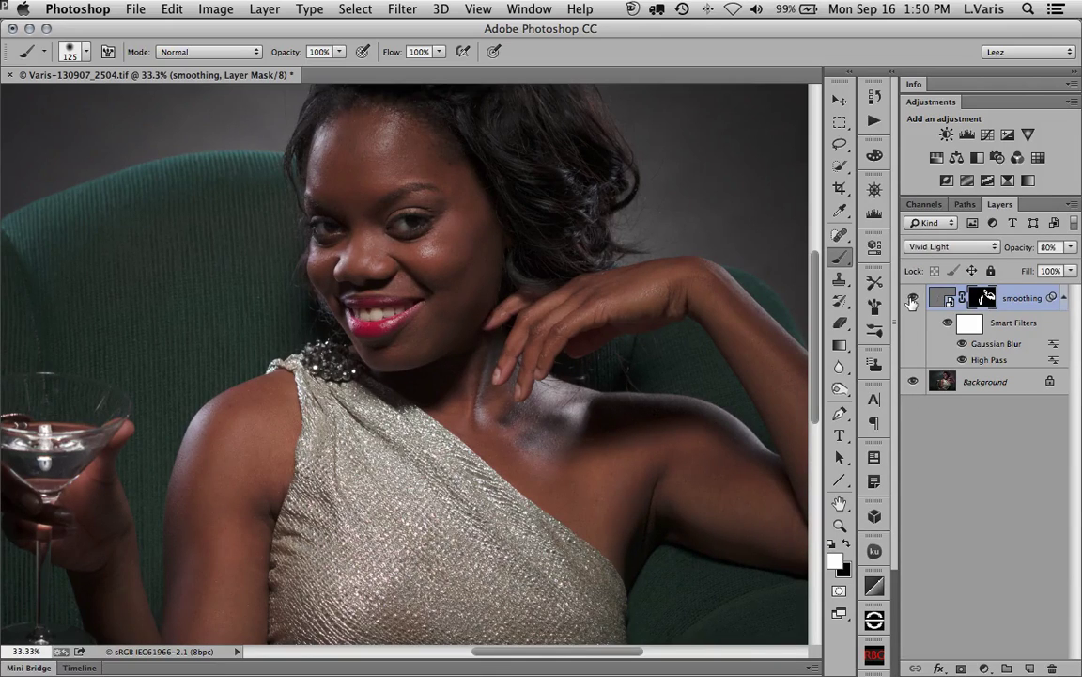
pyautogui.click(1070, 246)
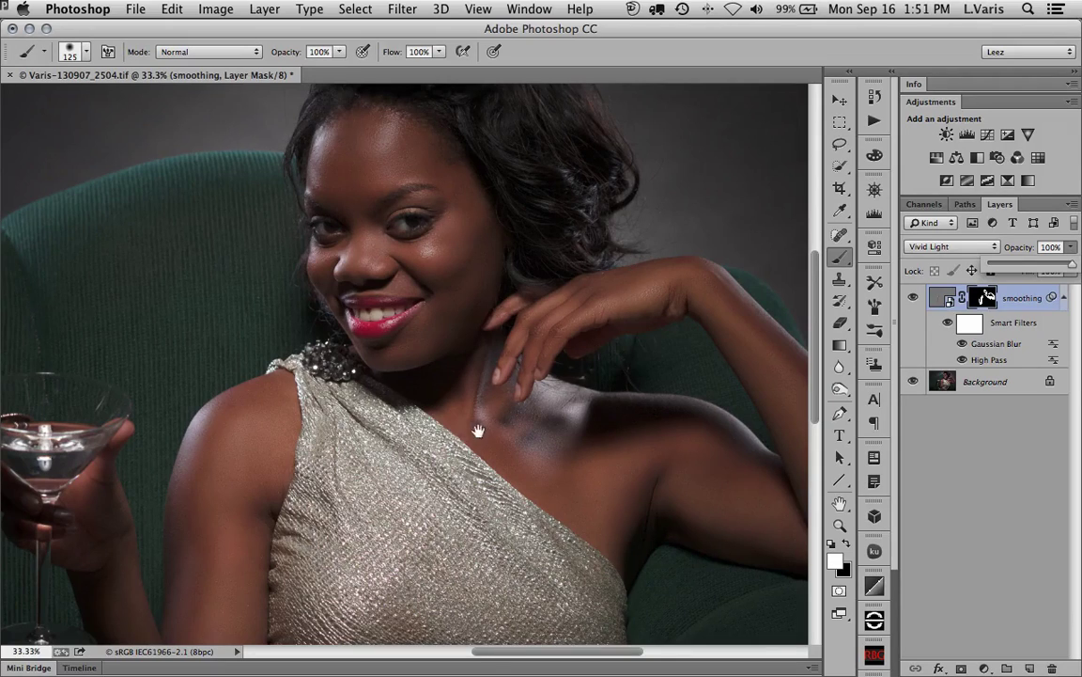
# Step: Select the visible eyeballs of both eyes with the Lasso tool, adding the second eye to the first selection
pyautogui.moveTo(471, 404); pyautogui.dragTo(428, 453)
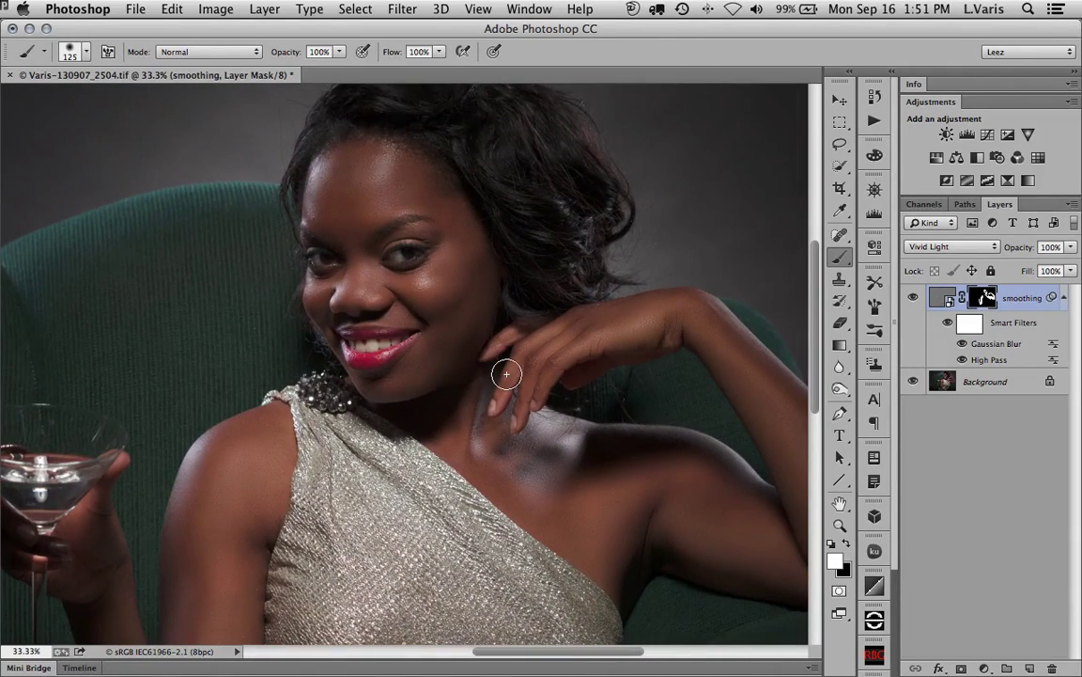
pyautogui.moveTo(441, 276); pyautogui.dragTo(388, 272)
pyautogui.click(382, 283)
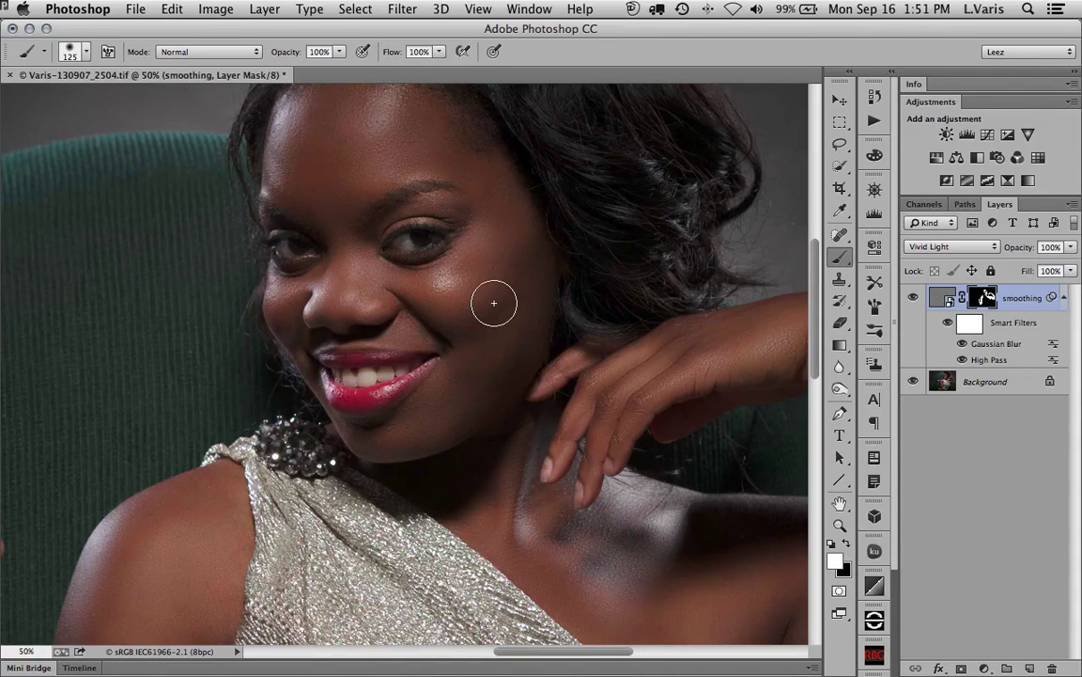
pyautogui.moveTo(494, 303); pyautogui.dragTo(455, 300)
pyautogui.click(406, 312)
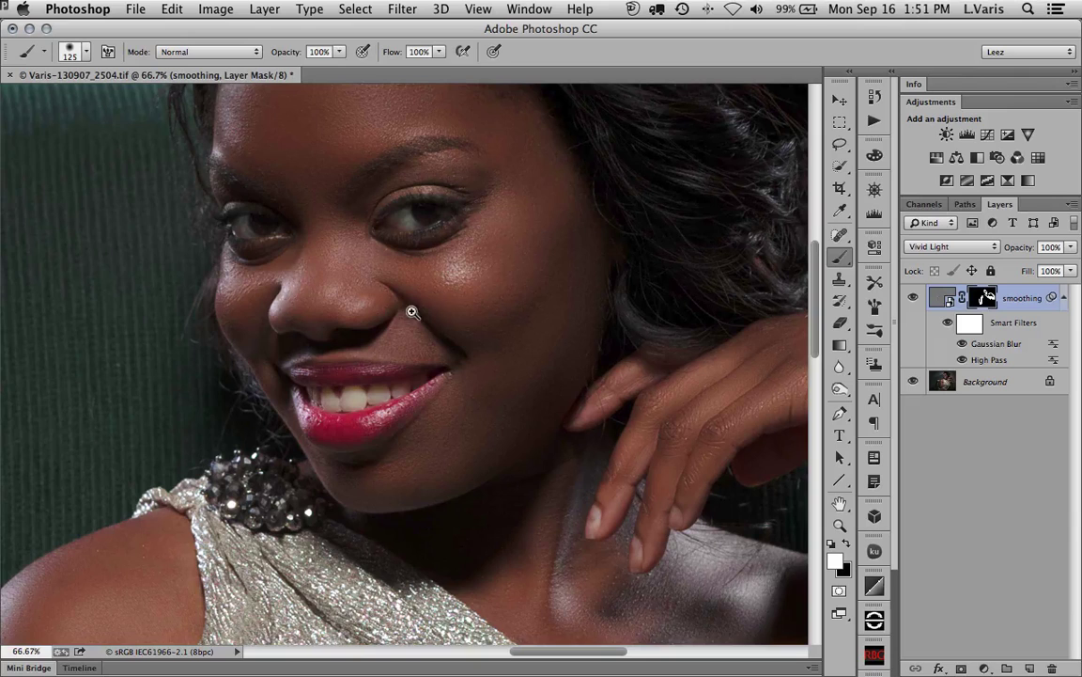
pyautogui.scroll(2, 479, 310)
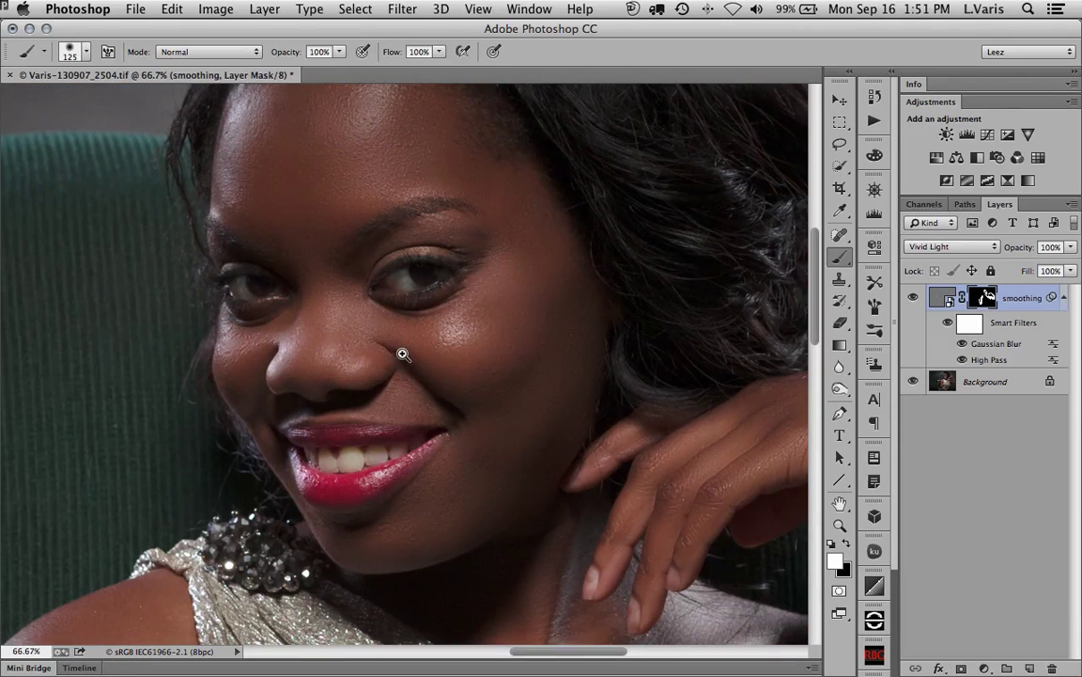
pyautogui.click(404, 357)
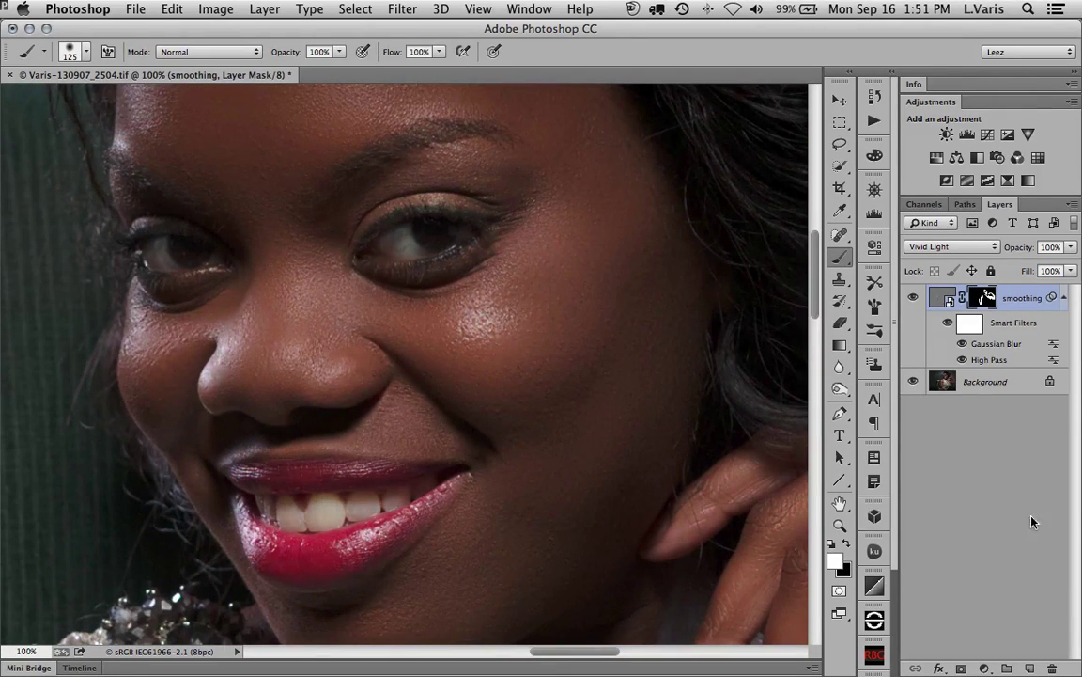
pyautogui.hotkey('ctrl', 'z')
pyautogui.click(839, 145)
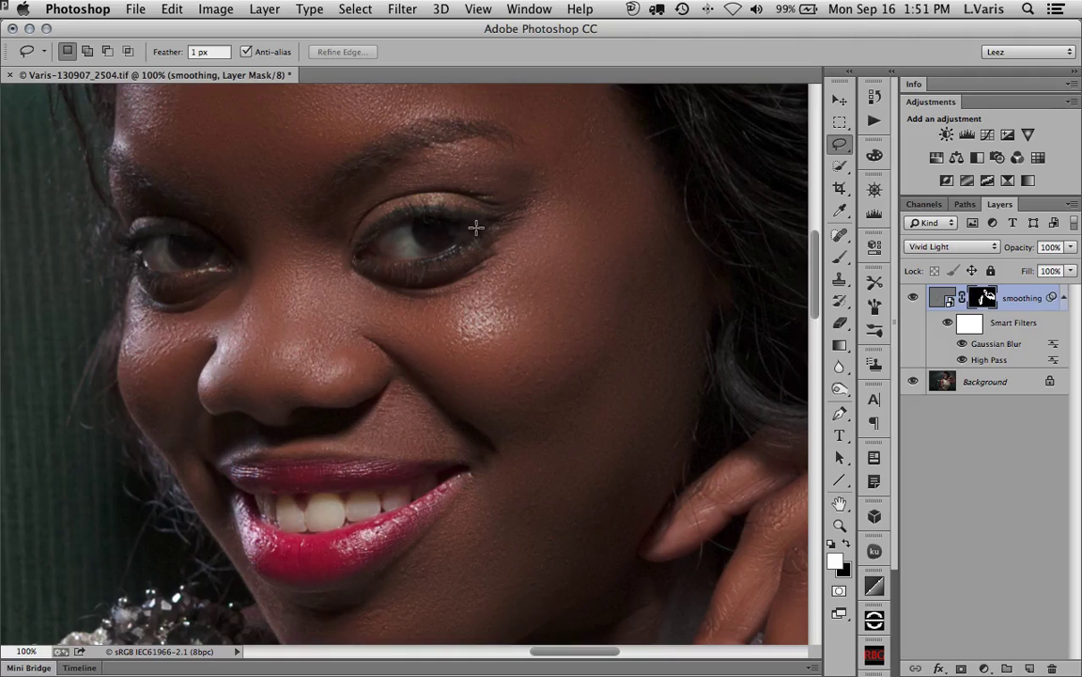
pyautogui.moveTo(477, 227)
pyautogui.mouseDown()
pyautogui.moveTo(401, 224)
pyautogui.moveTo(366, 250)
pyautogui.moveTo(416, 258)
pyautogui.moveTo(475, 230)
pyautogui.mouseUp()
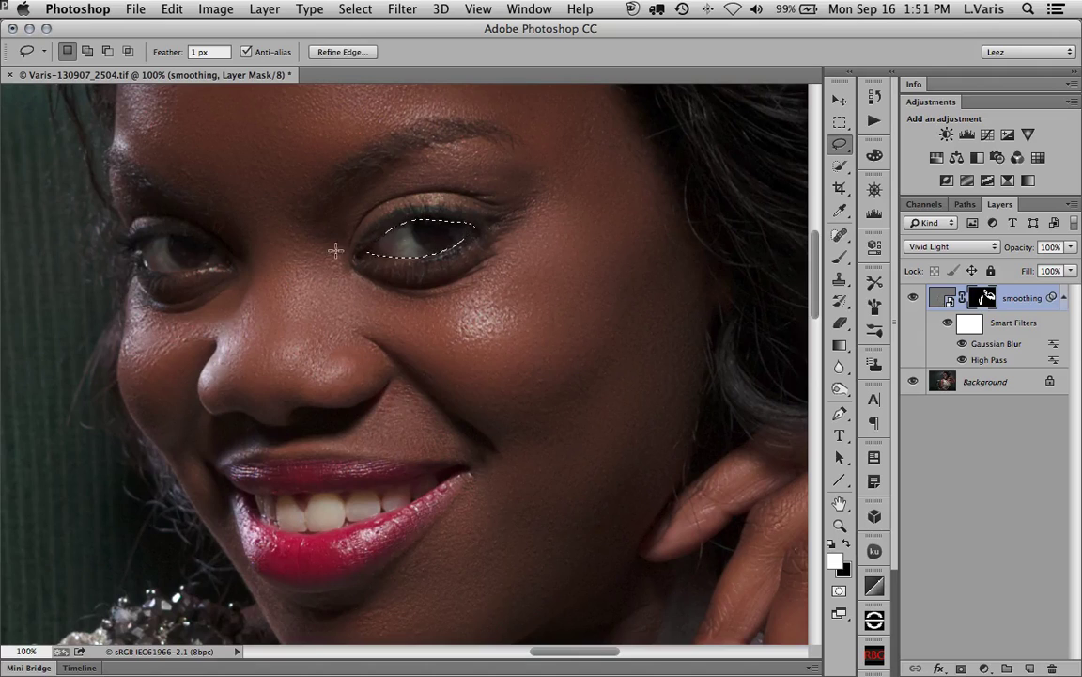
pyautogui.press('shift')
pyautogui.moveTo(225, 260)
pyautogui.mouseDown()
pyautogui.moveTo(157, 236)
pyautogui.moveTo(144, 251)
pyautogui.moveTo(164, 269)
pyautogui.moveTo(226, 267)
pyautogui.mouseUp()
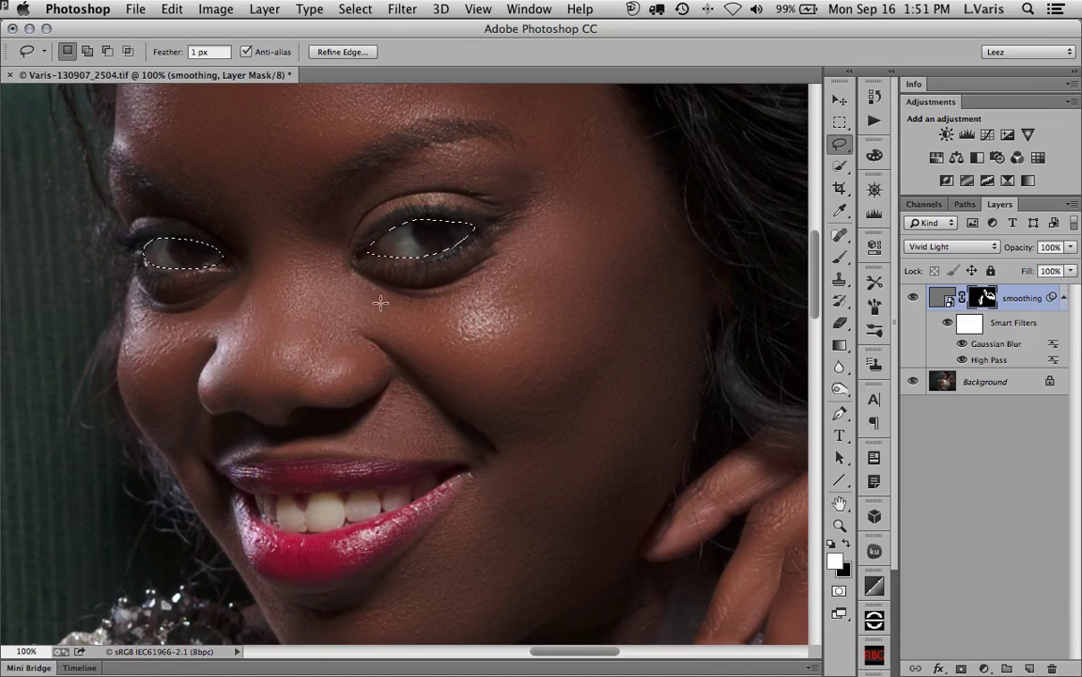
# Step: Soften the eye selection's edges in Quick Mask mode with a 3.5-pixel Gaussian Blur and return to the normal selection
pyautogui.click(840, 593)
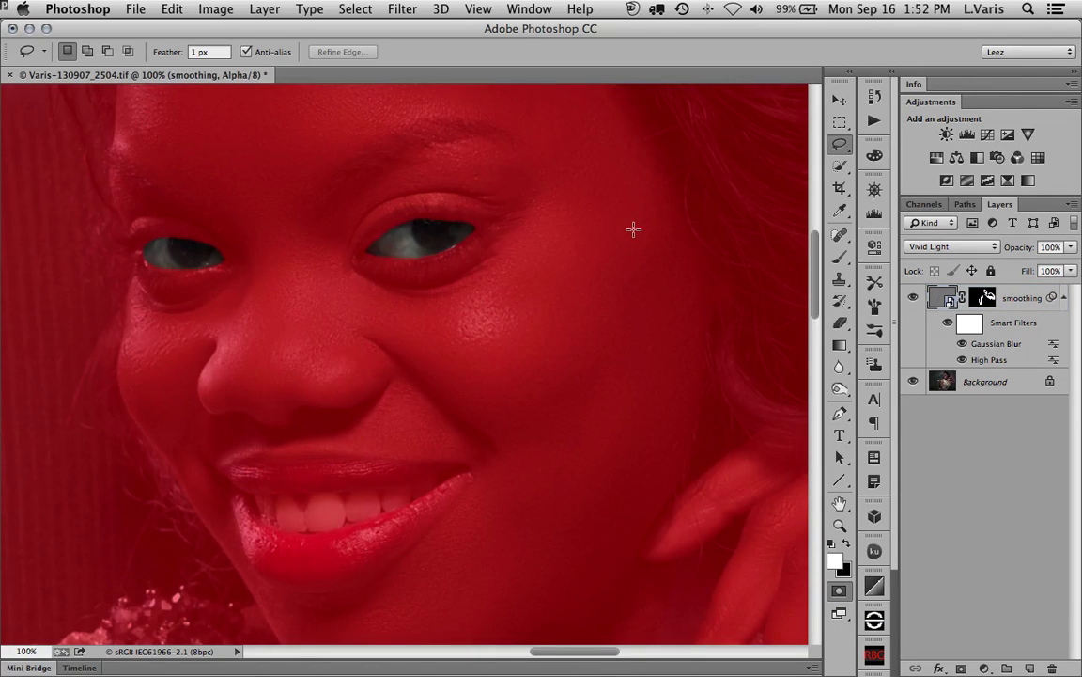
pyautogui.click(398, 9)
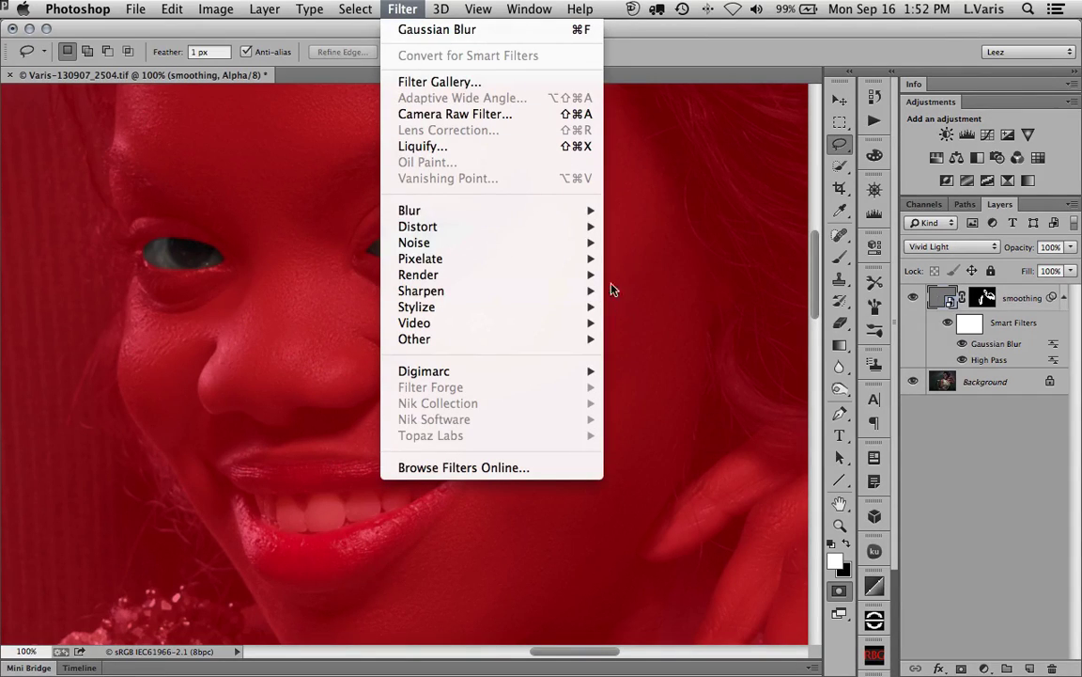
pyautogui.moveTo(568, 210)
pyautogui.click(586, 302)
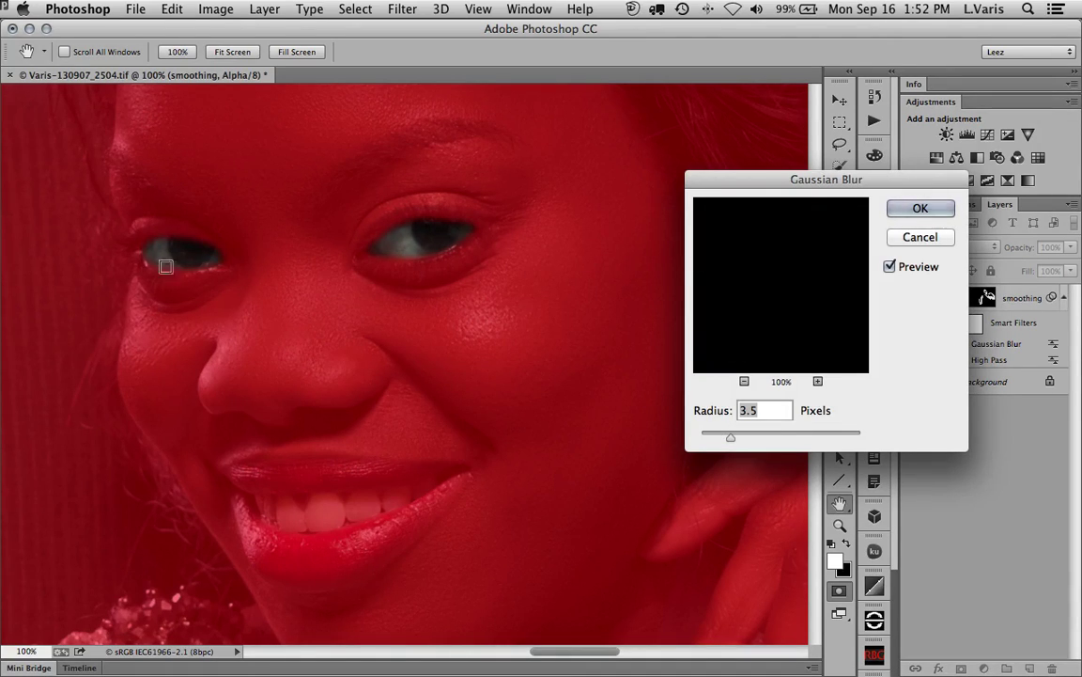
pyautogui.click(910, 212)
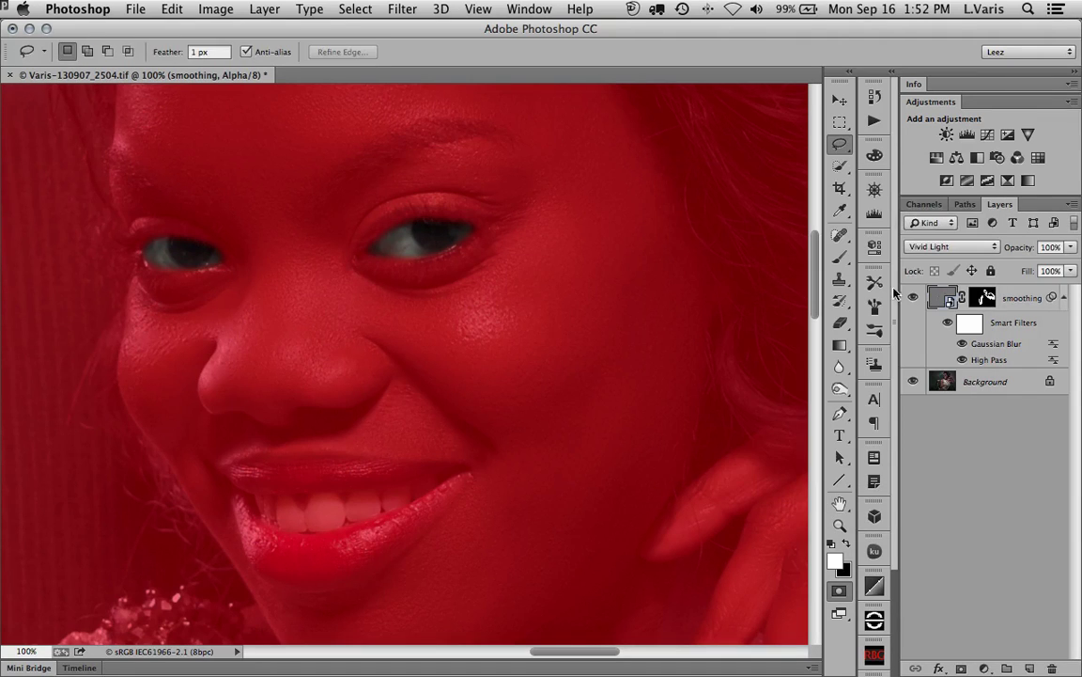
pyautogui.click(841, 593)
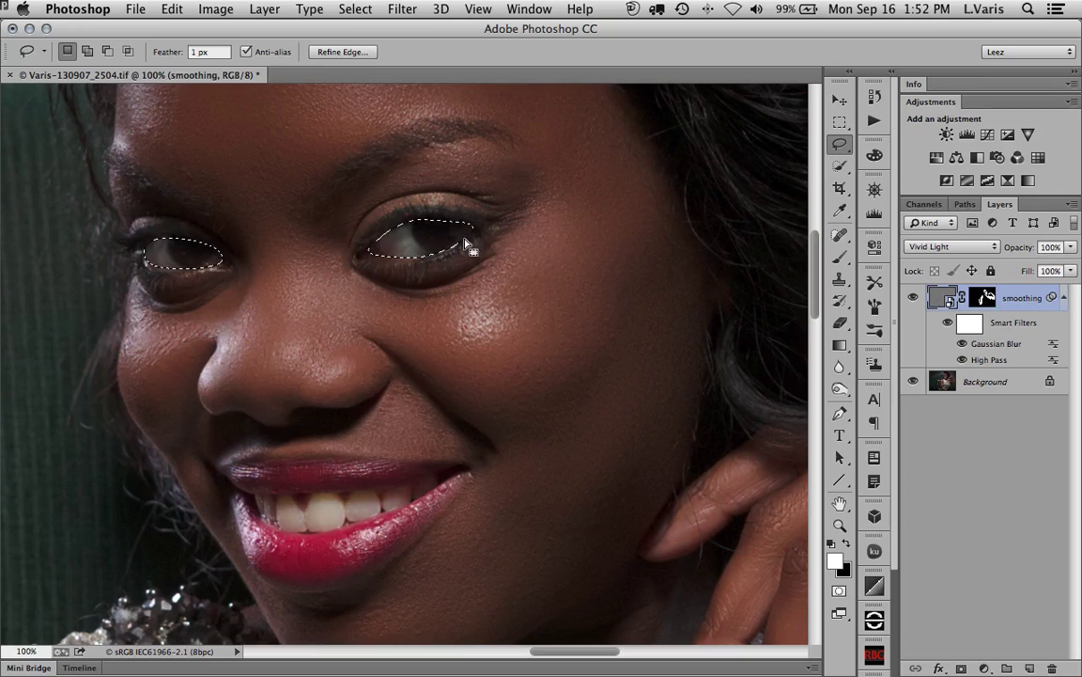
# Step: Add a Curves adjustment layer from the eye selection and brighten it by moving the white point to input 185, output 255
pyautogui.click(988, 136)
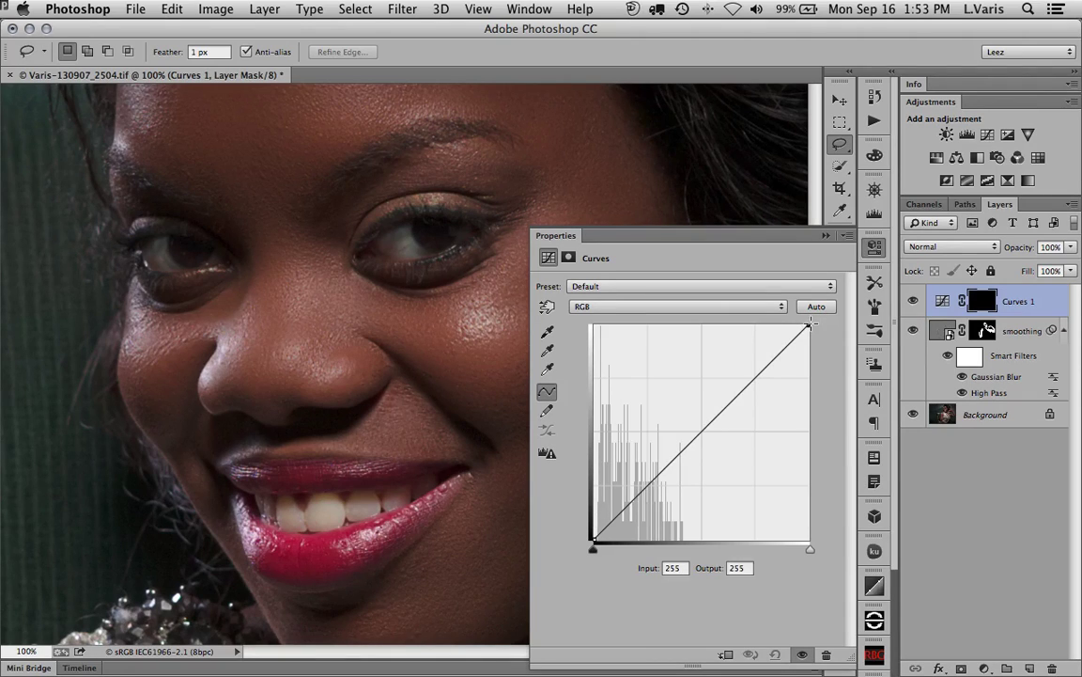
pyautogui.moveTo(810, 324); pyautogui.dragTo(751, 323)
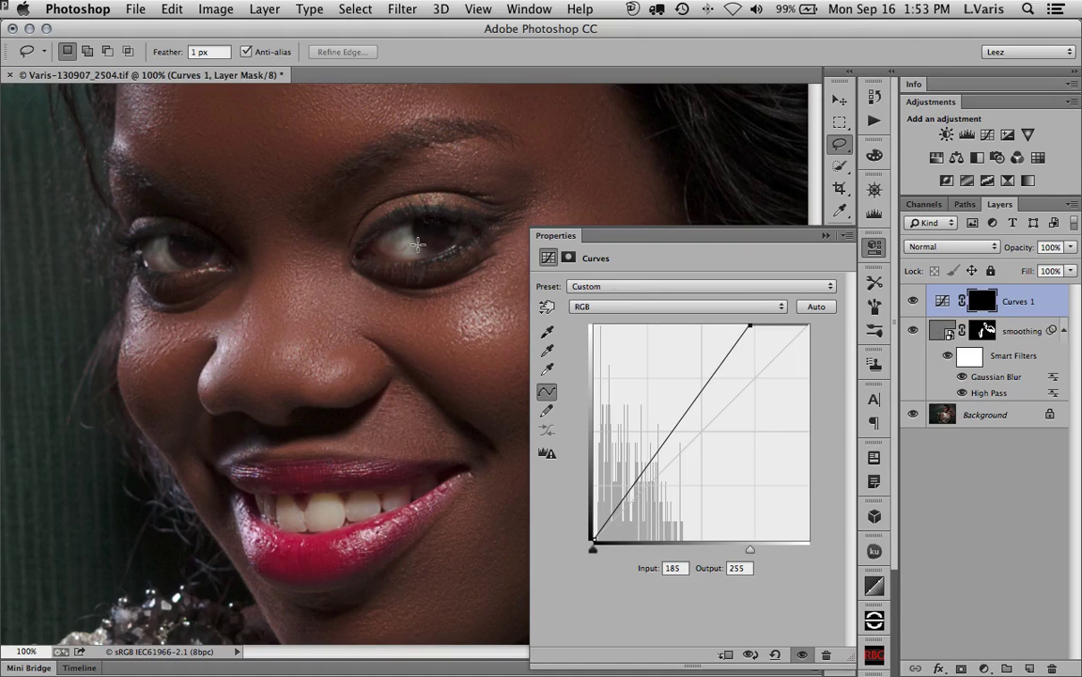
pyautogui.click(827, 236)
# Step: Compare the eyes with the Curves layer hidden and shown, test its opacity and leave it at 100%
pyautogui.click(912, 301)
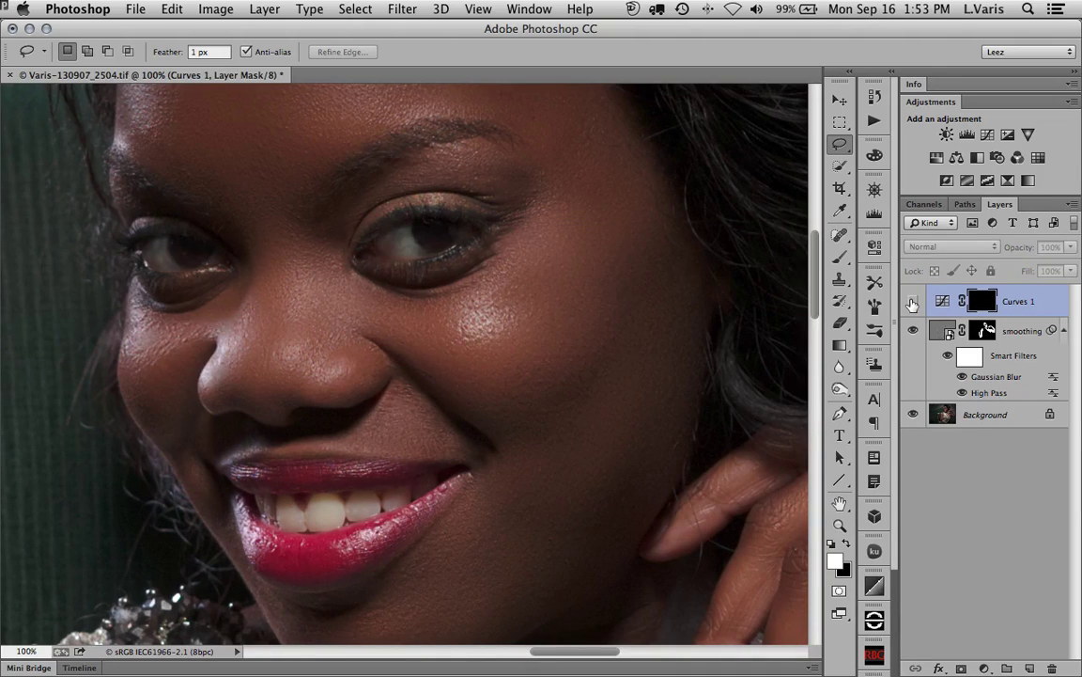
pyautogui.click(913, 300)
pyautogui.click(913, 301)
pyautogui.click(913, 301)
pyautogui.click(912, 301)
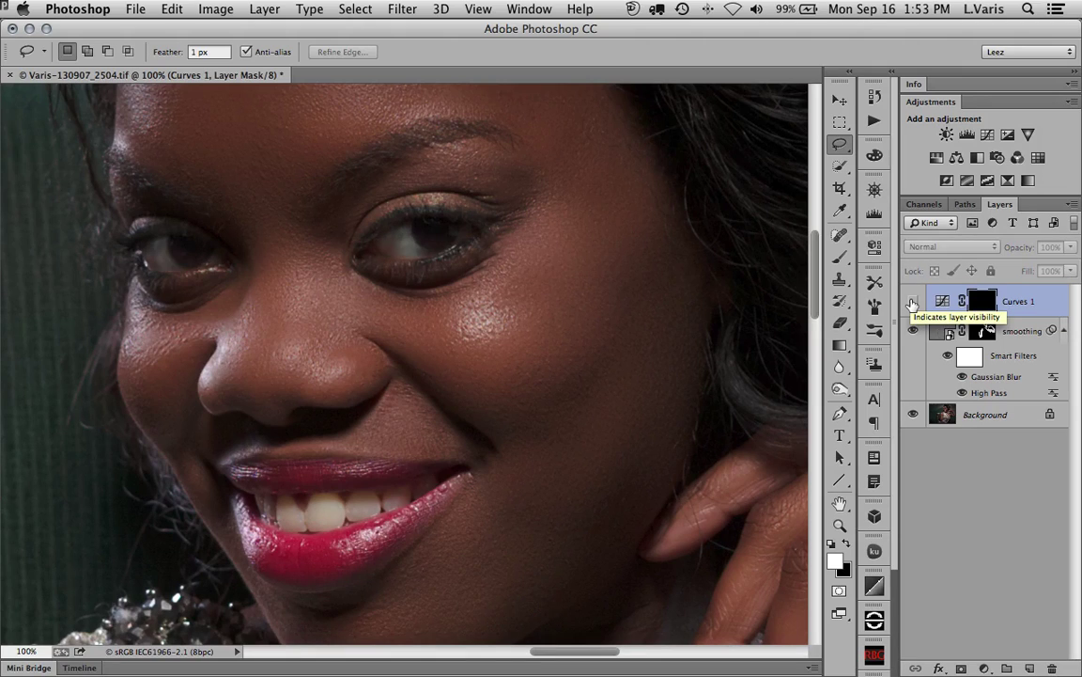
pyautogui.click(912, 301)
pyautogui.click(1070, 246)
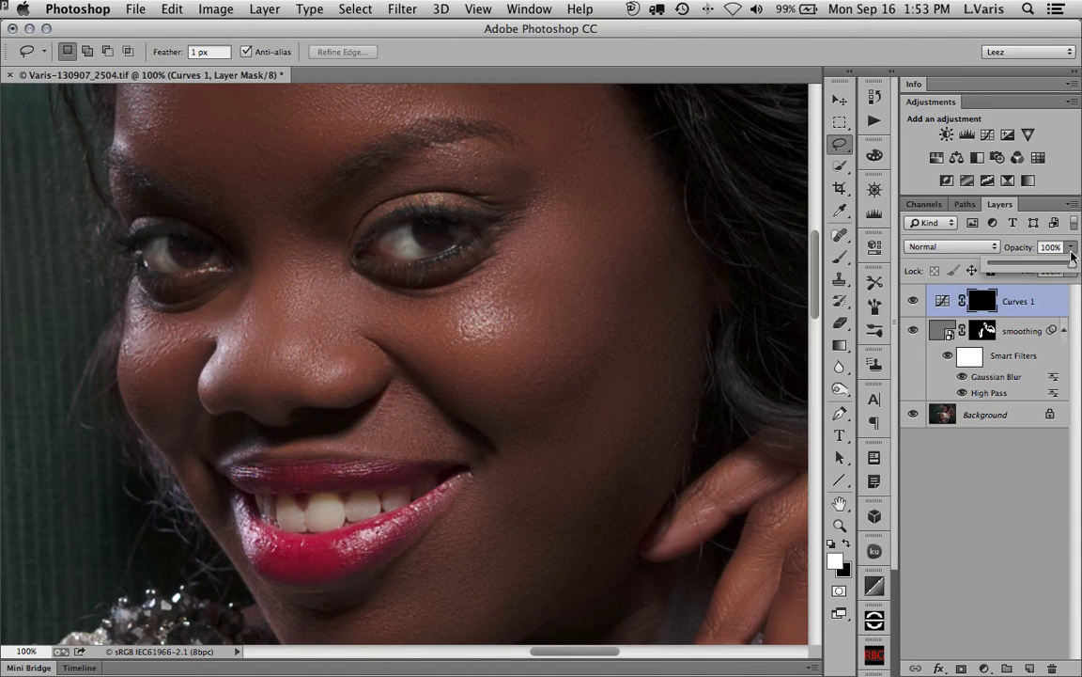
pyautogui.moveTo(1070, 264); pyautogui.dragTo(1073, 270)
# Step: Rename the Curves layer as "eye light"
pyautogui.doubleClick(1018, 301)
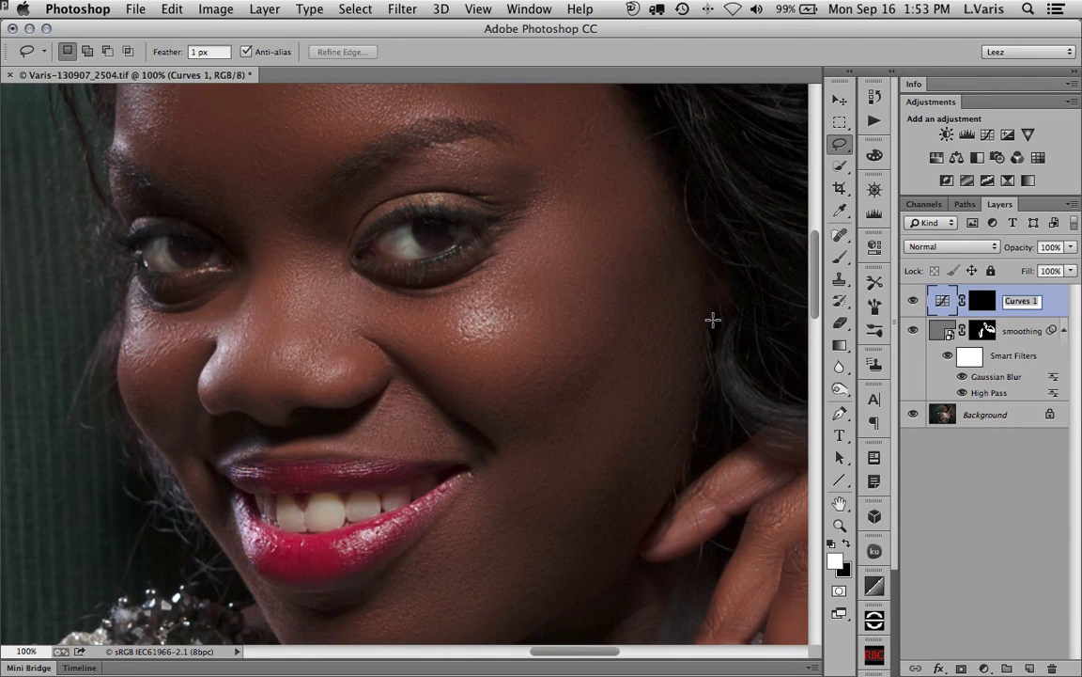
pyautogui.write('eye light')
pyautogui.press('Return')
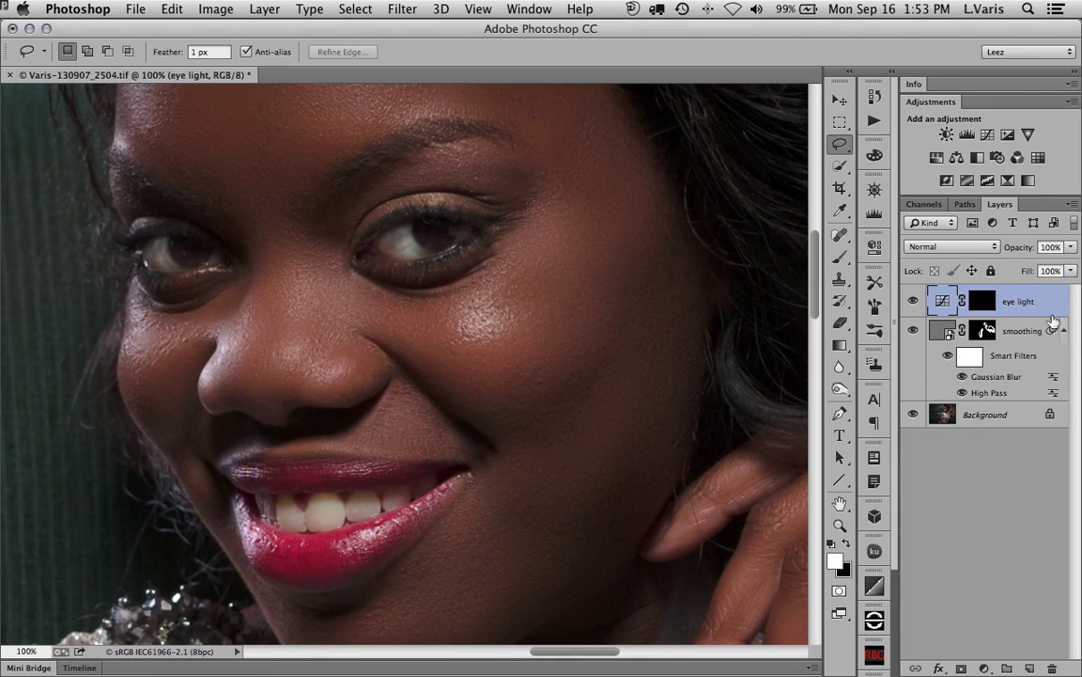
# Step: Add an empty layer above the eye light layer and name it "catch lights"
pyautogui.click(1029, 668)
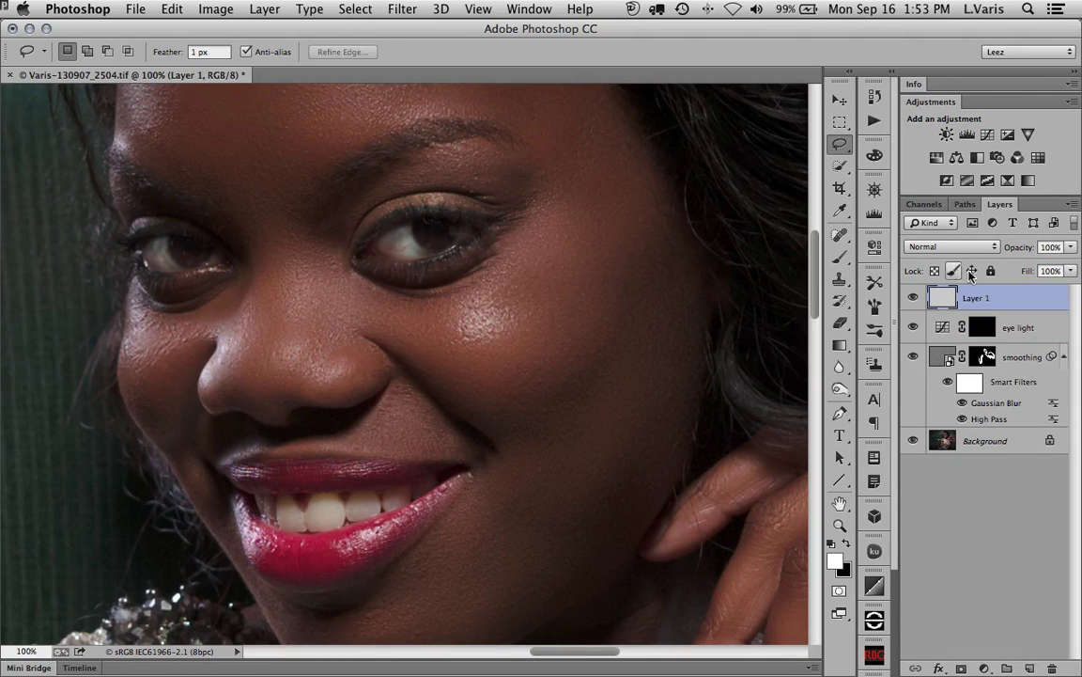
pyautogui.doubleClick(975, 298)
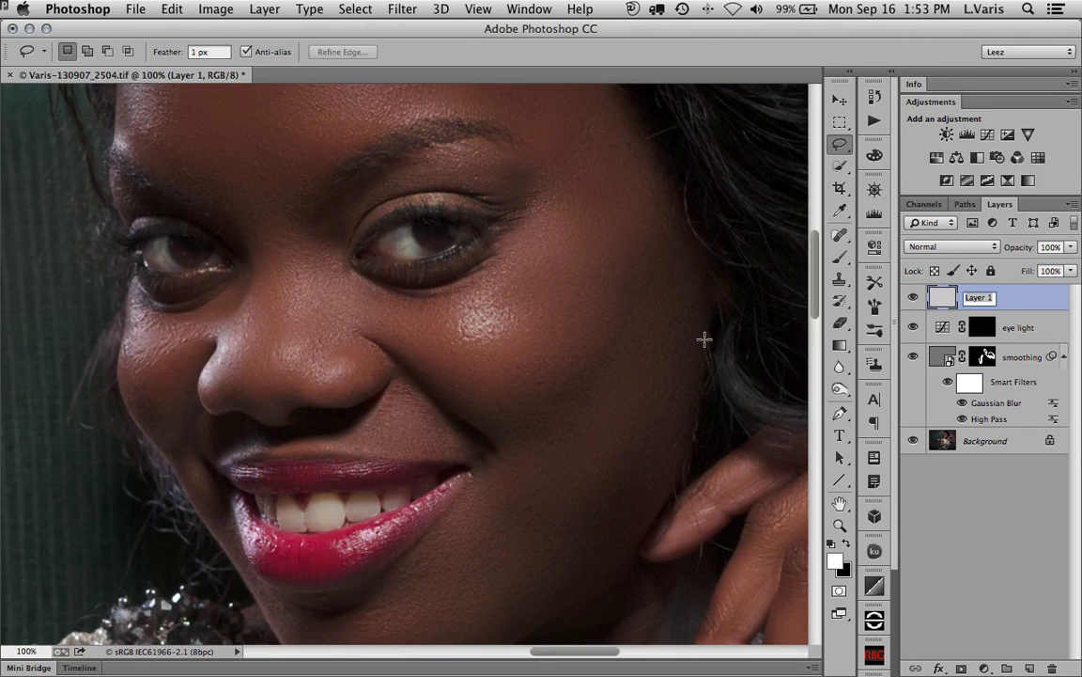
pyautogui.write('catch lights')
pyautogui.press('Return')
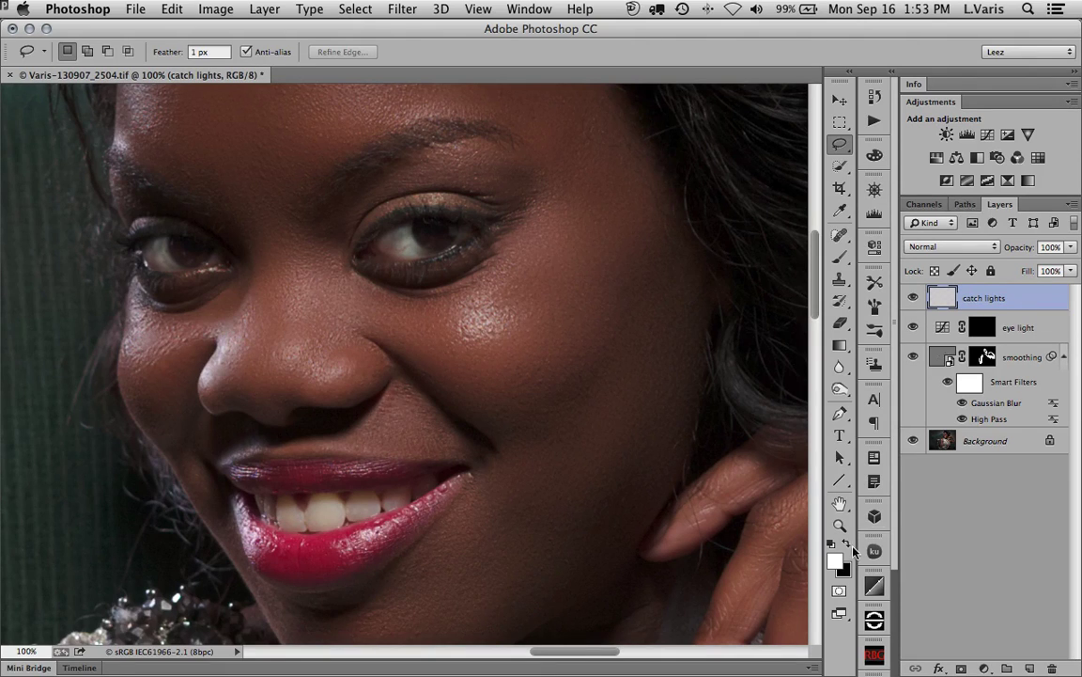
# Step: Paint a white catch light in each eye with the Brush tool, using size 10 and a smaller tip for the narrower eye
pyautogui.click(841, 258)
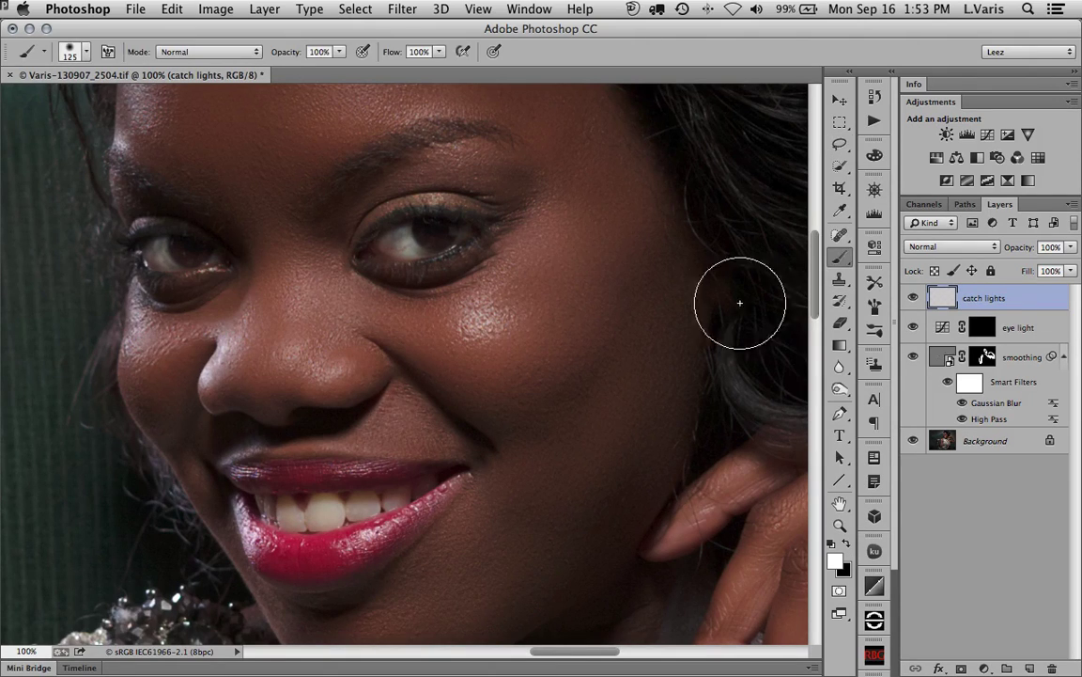
pyautogui.press('[')
pyautogui.press('[')
pyautogui.press('[')
pyautogui.press('[')
pyautogui.press('[')
pyautogui.press('[')
pyautogui.press('[')
pyautogui.press('[')
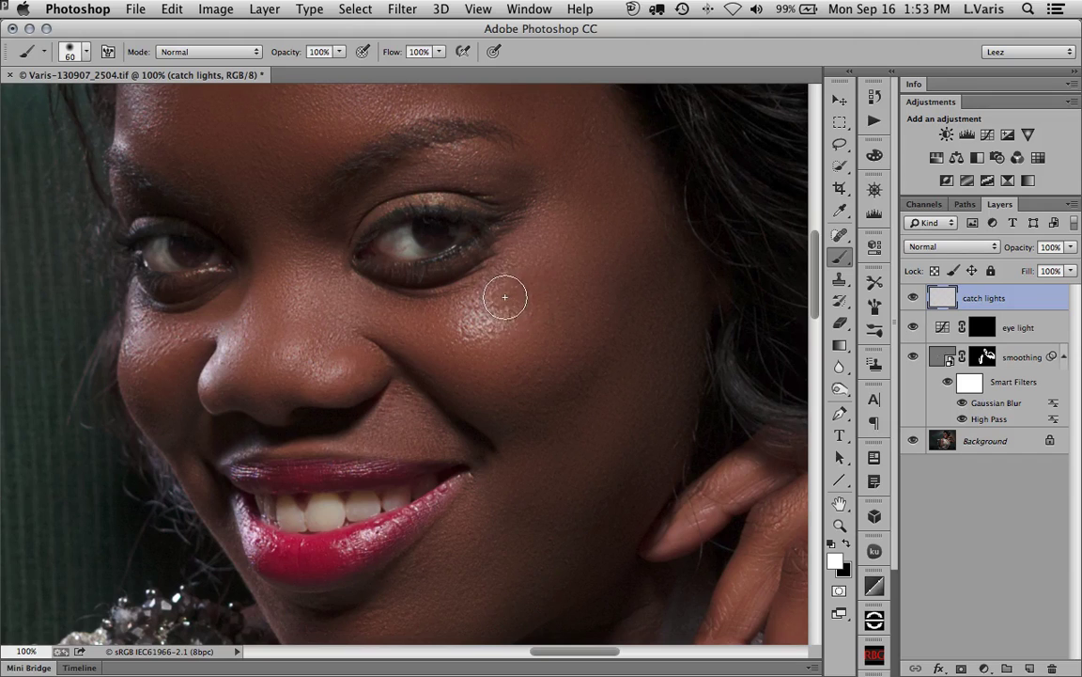
pyautogui.press('[')
pyautogui.press('[')
pyautogui.press('[')
pyautogui.keyDown('super'); pyautogui.click(389, 284); pyautogui.keyUp('super')
pyautogui.moveTo(406, 297); pyautogui.dragTo(589, 357)
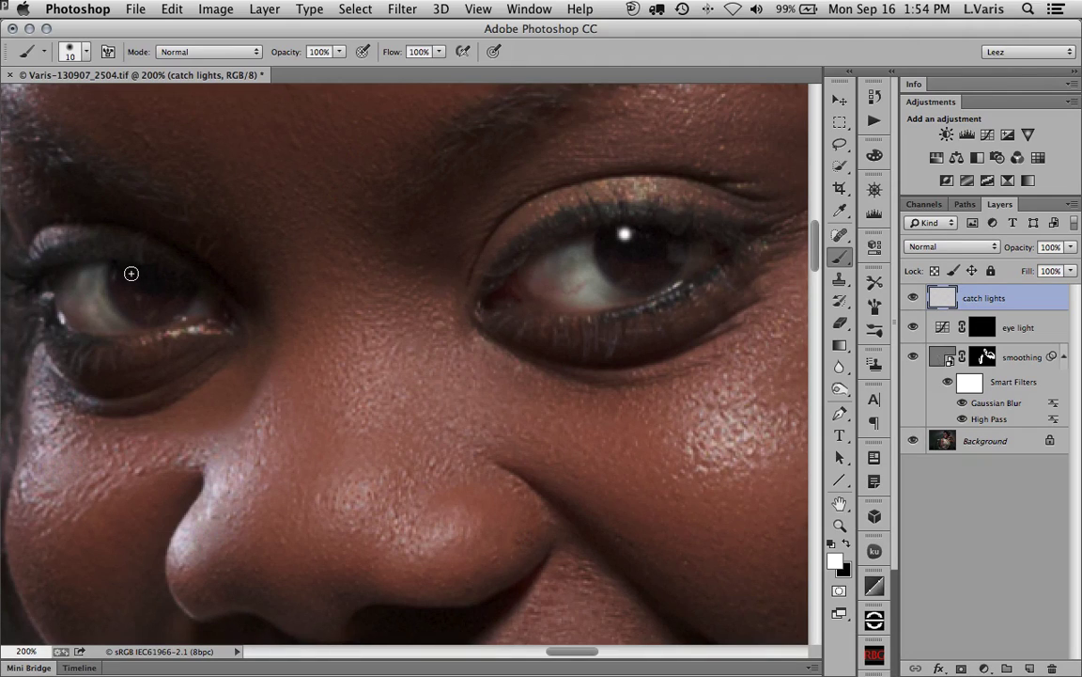
pyautogui.press('[')
pyautogui.press('[')
# Step: Soften the catch light in the narrower eye with a size 15 Blur tool at 20% strength and set the layer's opacity to 82%
pyautogui.press('r')
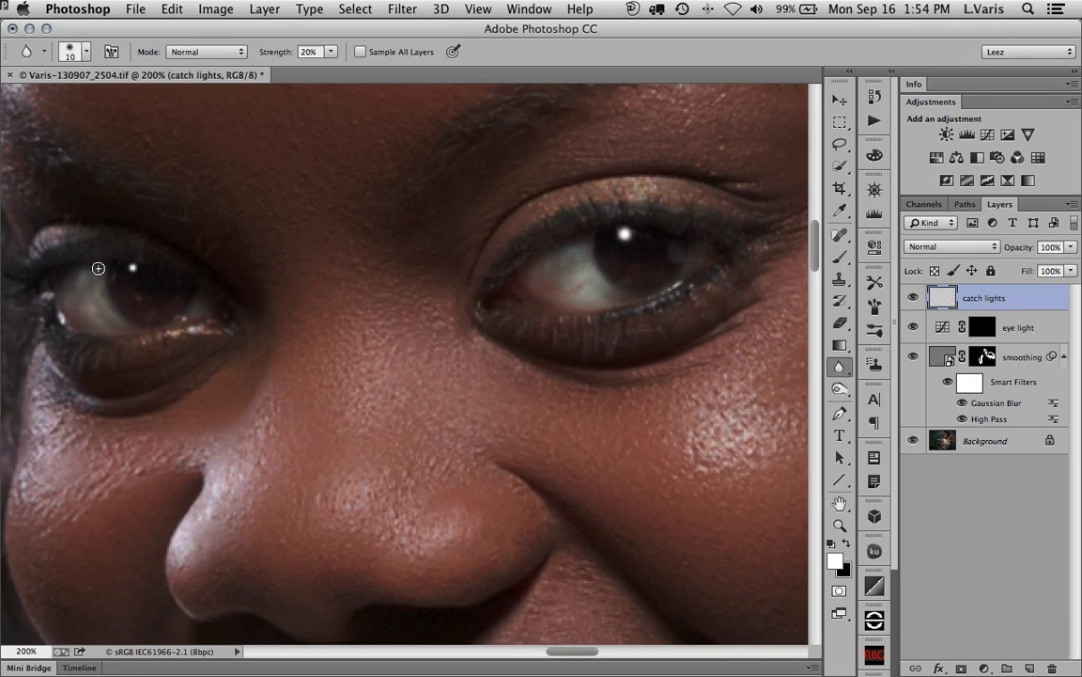
pyautogui.press(']')
pyautogui.moveTo(132, 267); pyautogui.dragTo(139, 263)
pyautogui.click(1069, 246)
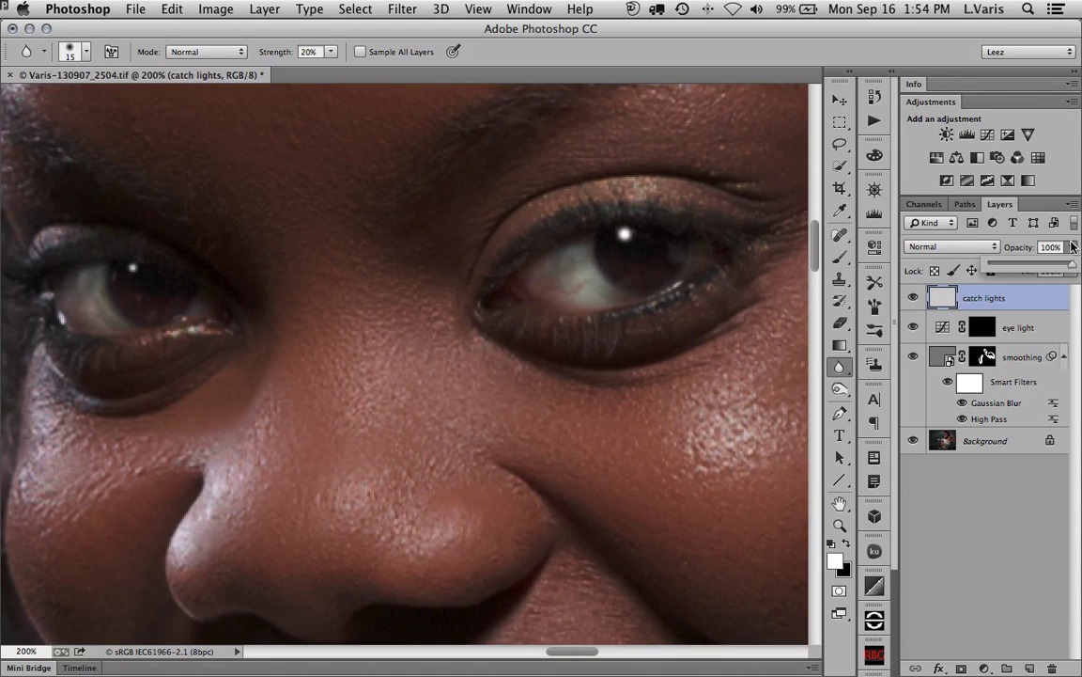
pyautogui.moveTo(1071, 267); pyautogui.dragTo(1058, 267)
# Step: View the face at a smaller scale and at 100%, and compare it with the catch lights hidden and shown
pyautogui.click(840, 257)
pyautogui.press('super+minus')
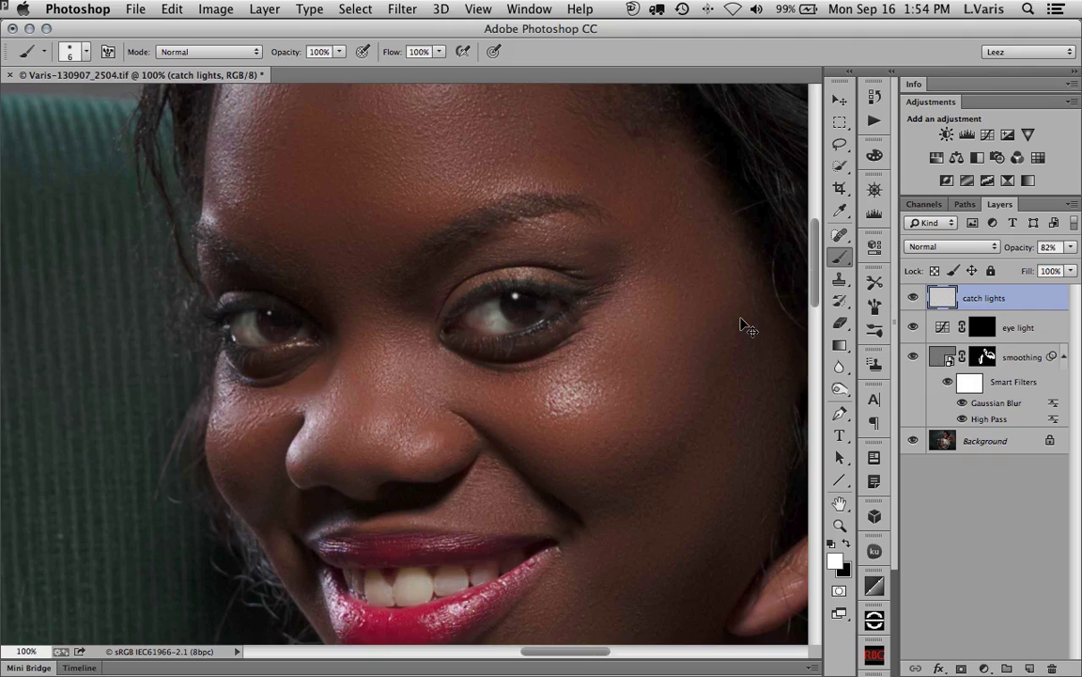
pyautogui.press('super+minus')
pyautogui.press('super+plus')
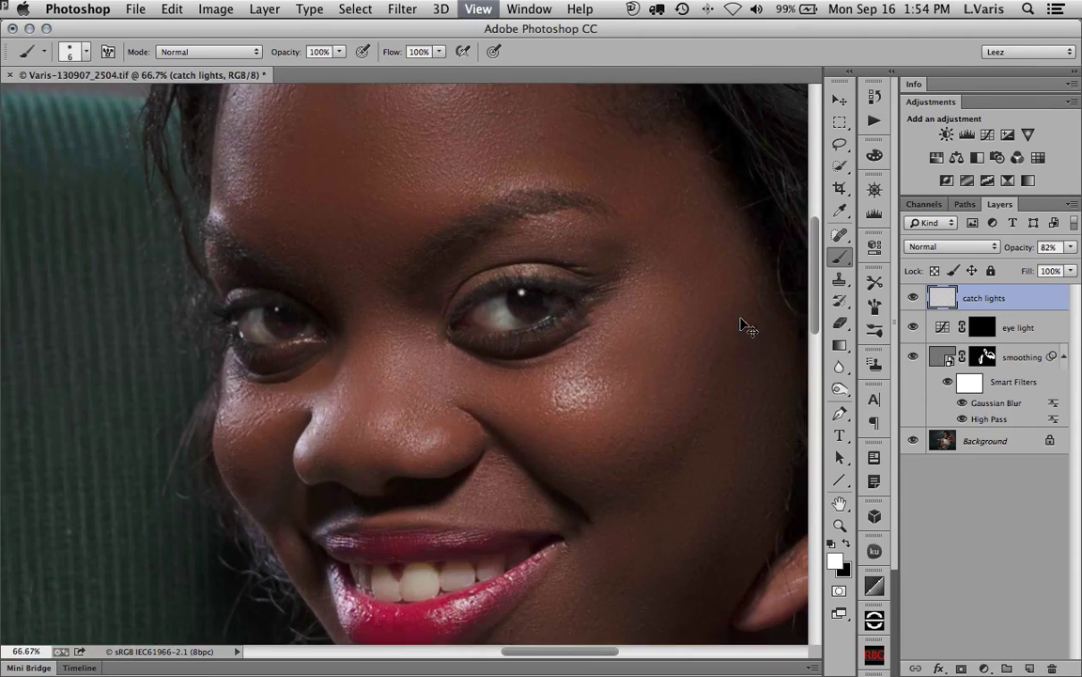
pyautogui.click(912, 299)
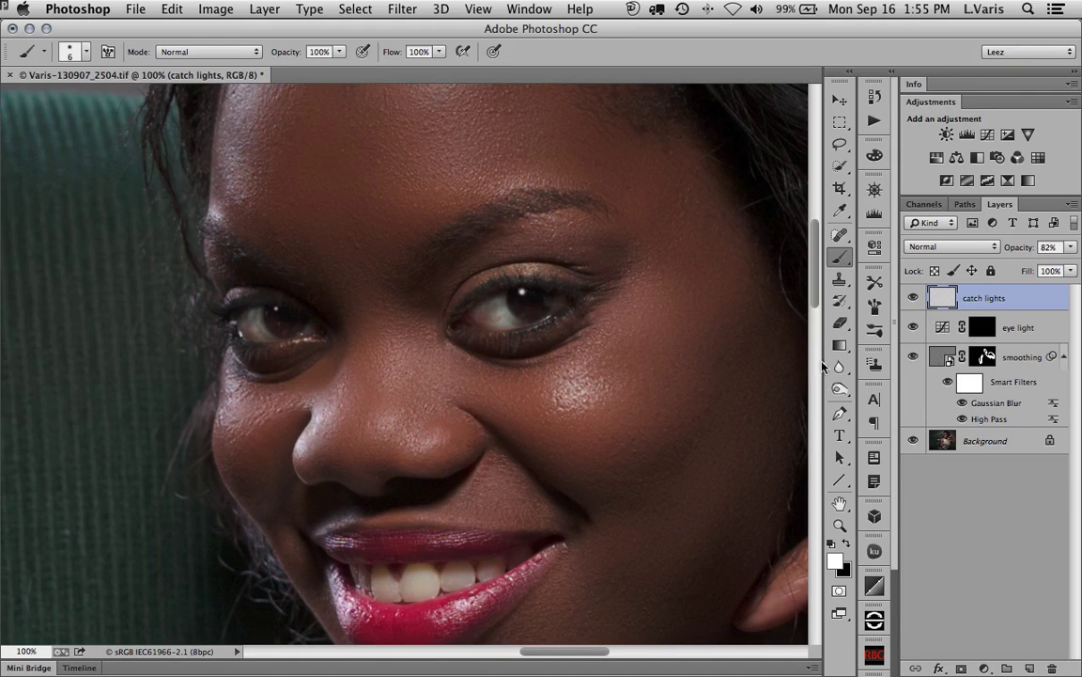
# Step: Add an empty layer named "pupil light" above the catch lights layer and set its blend mode to Overlay
pyautogui.keyDown('super'); pyautogui.click(508, 352); pyautogui.keyUp('super')
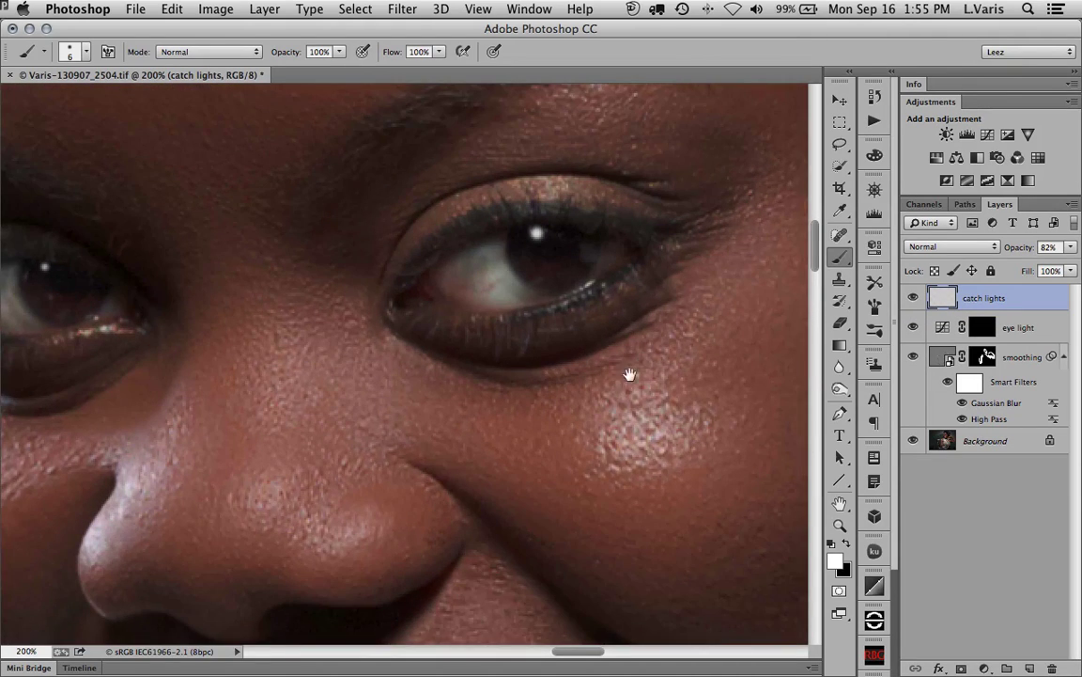
pyautogui.moveTo(630, 374); pyautogui.dragTo(711, 397)
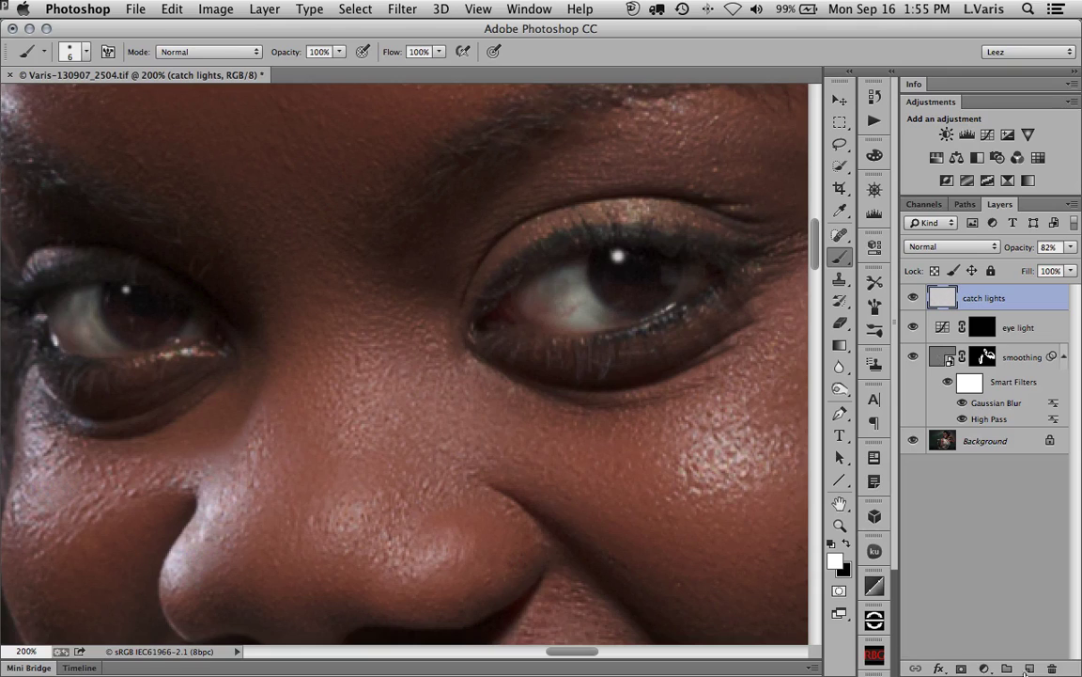
pyautogui.press('alt+shift+super+n')
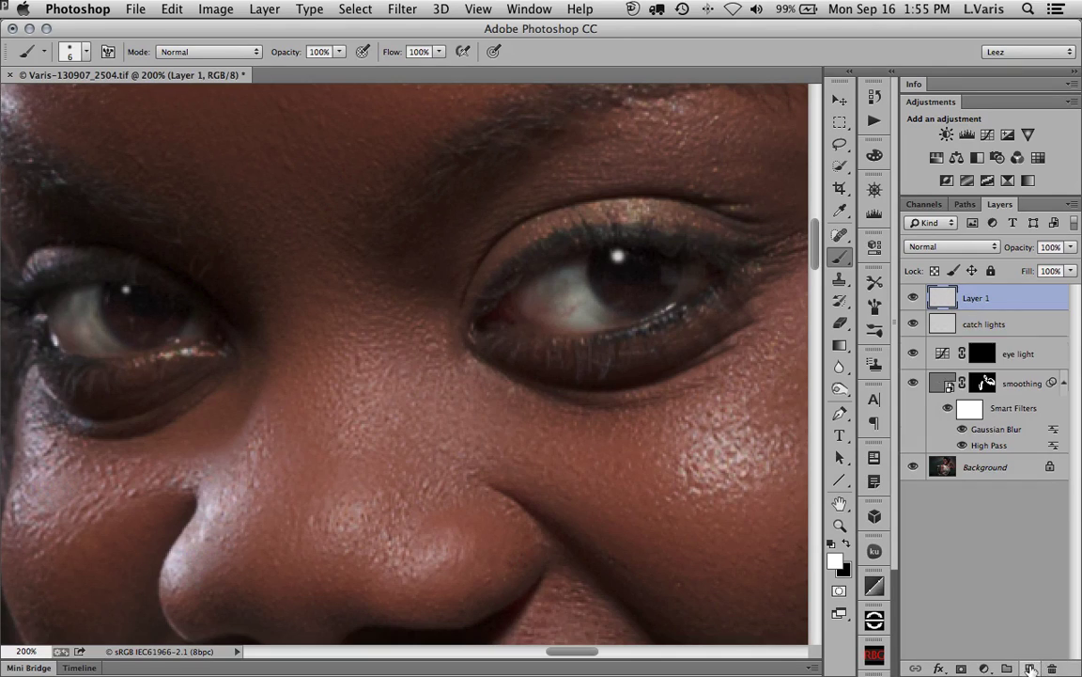
pyautogui.doubleClick(976, 299)
pyautogui.write('eye light')
pyautogui.doubleClick(968, 298)
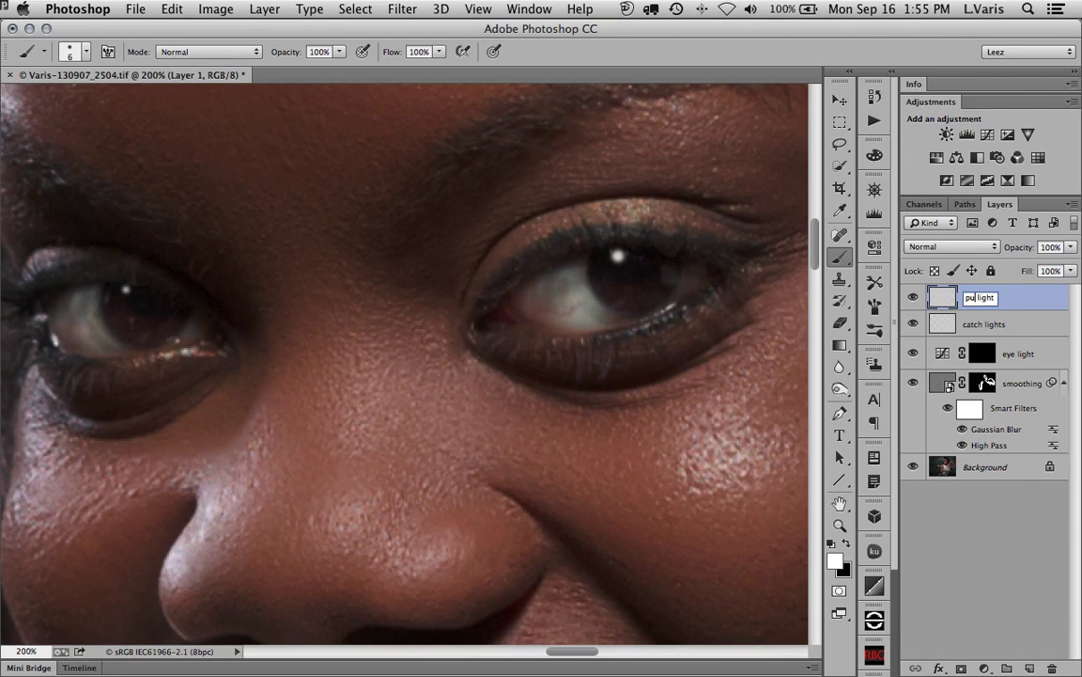
pyautogui.write('pupil')
pyautogui.press('Return')
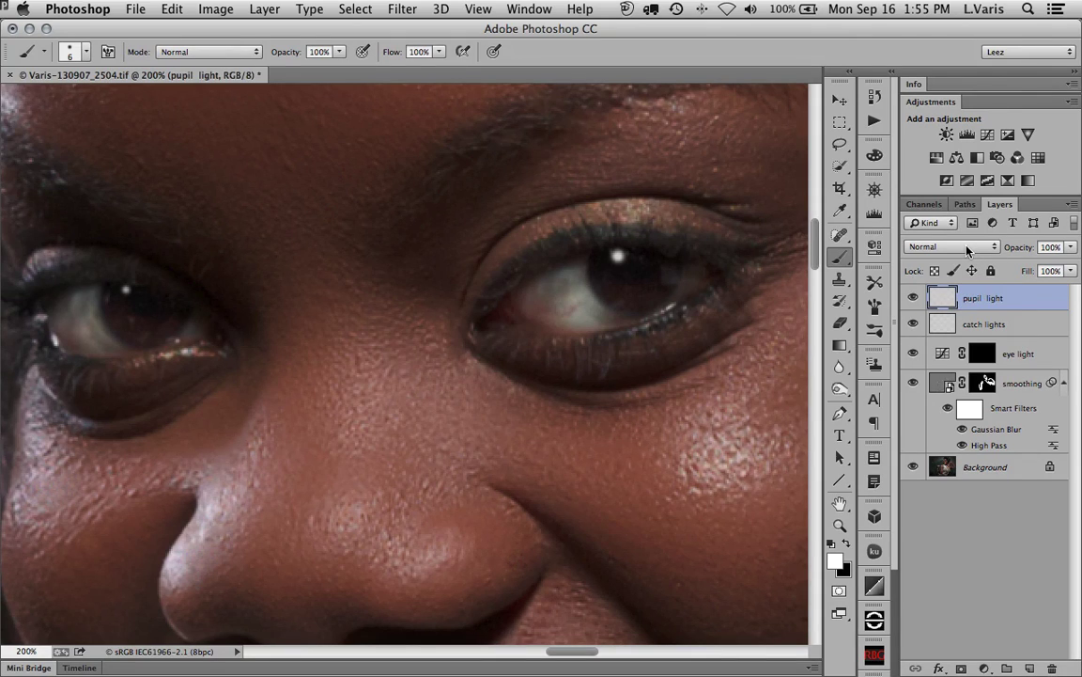
pyautogui.click(968, 247)
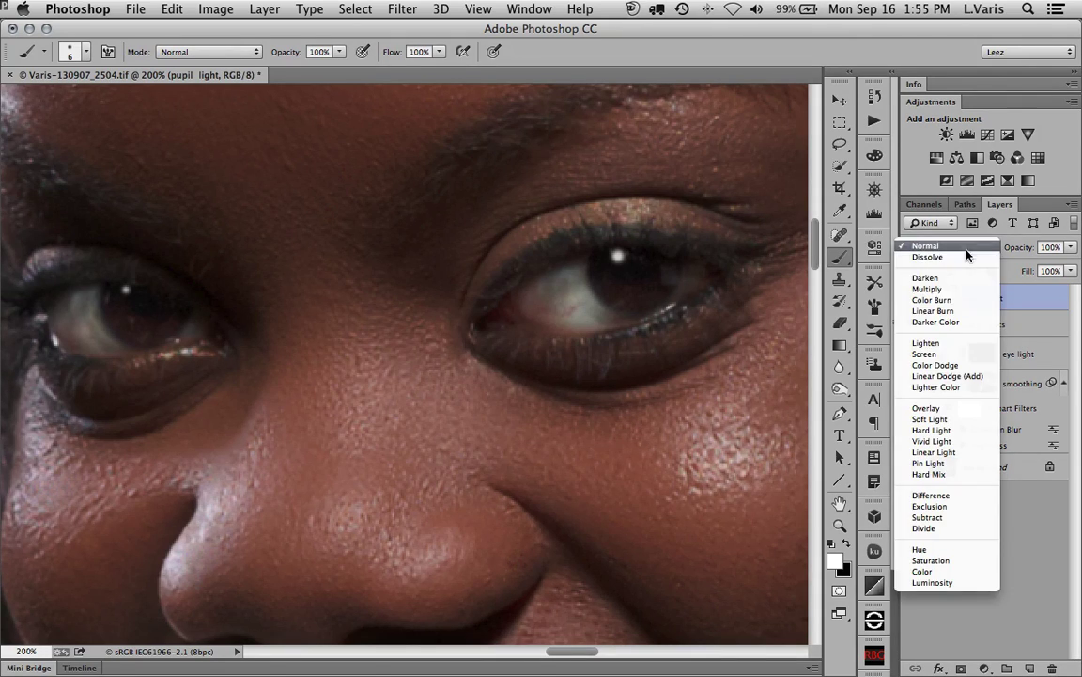
pyautogui.click(940, 416)
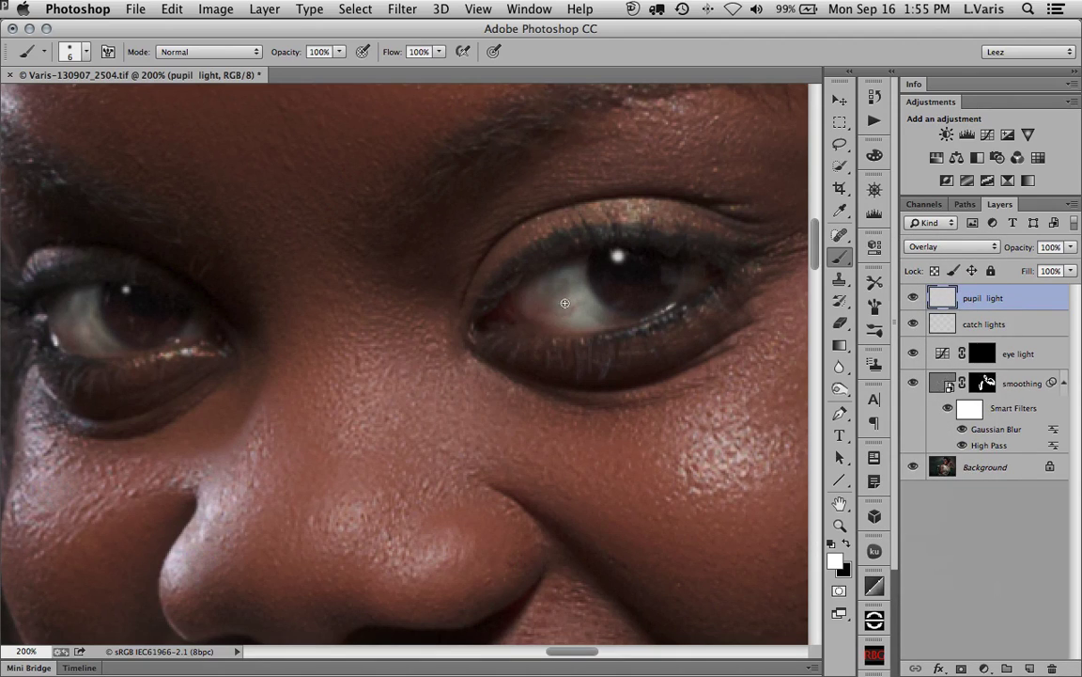
# Step: Brighten both irises with a white Brush at 10% opacity, using size 15 and then 9, and compare with the layer hidden
pyautogui.press(']')
pyautogui.press(']')
pyautogui.press(']')
pyautogui.press(']')
pyautogui.press(']')
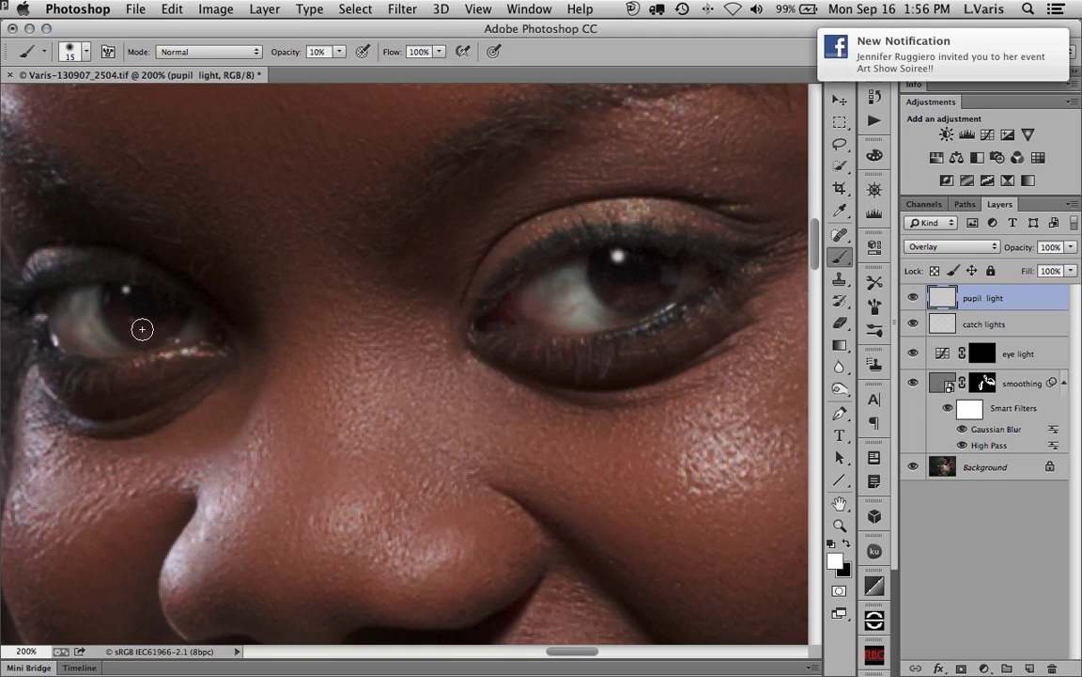
pyautogui.press('[')
pyautogui.press('[')
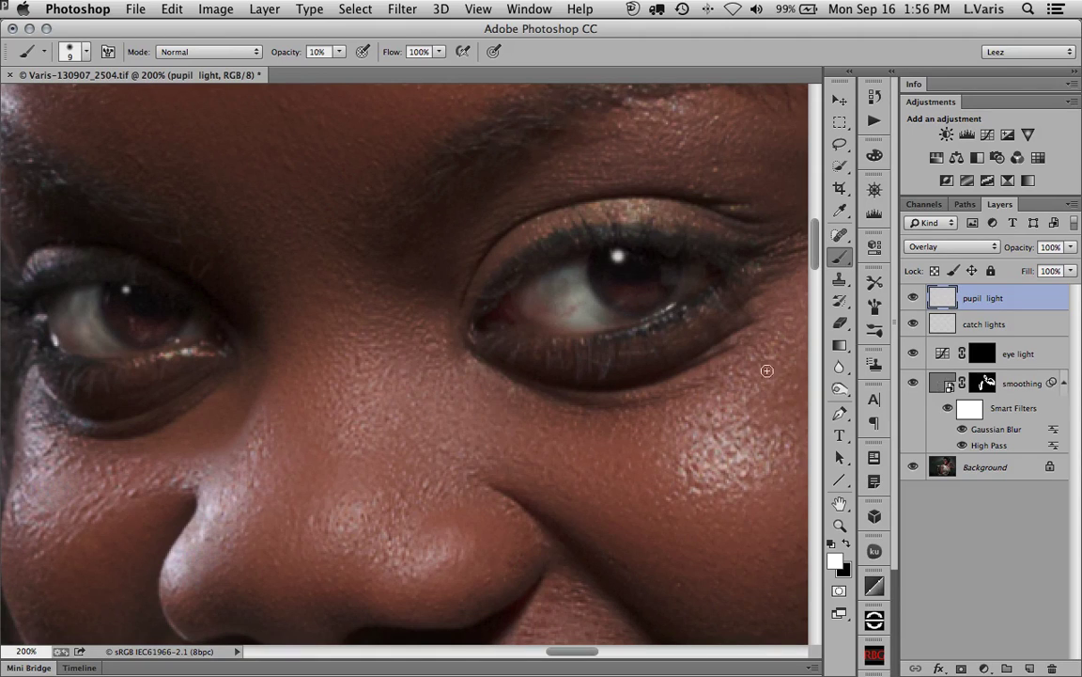
pyautogui.click(914, 298)
pyautogui.click(914, 299)
# Step: Group the pupil light, catch lights and eye light layers into a new group named "eyes"
pyautogui.press('super+minus')
pyautogui.press('super+minus')
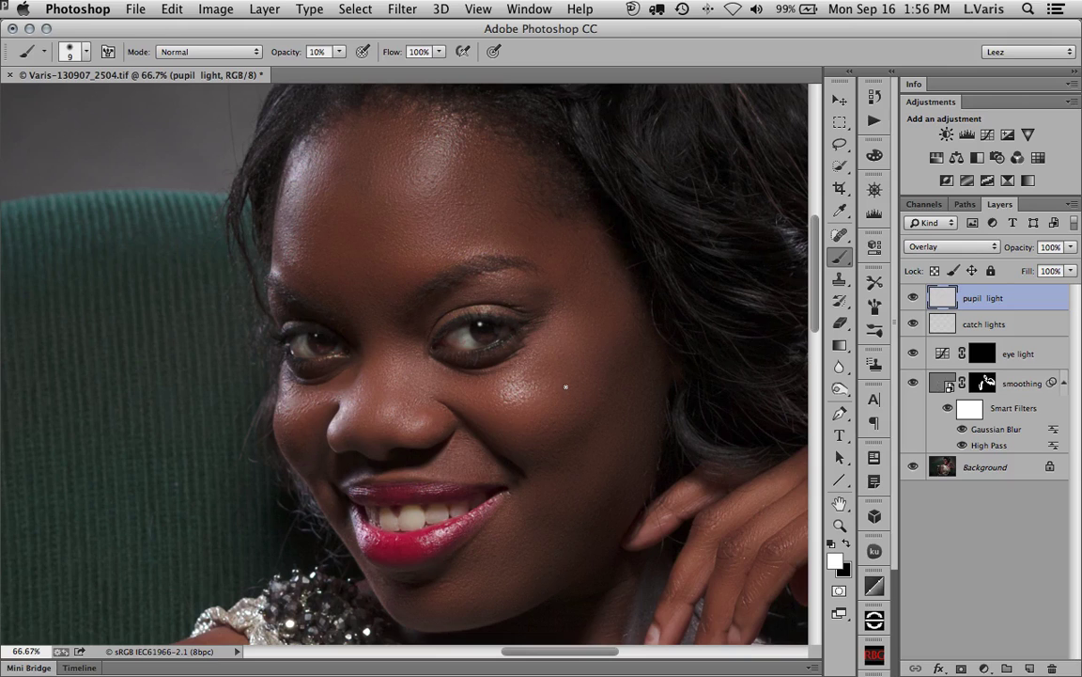
pyautogui.press('super+minus')
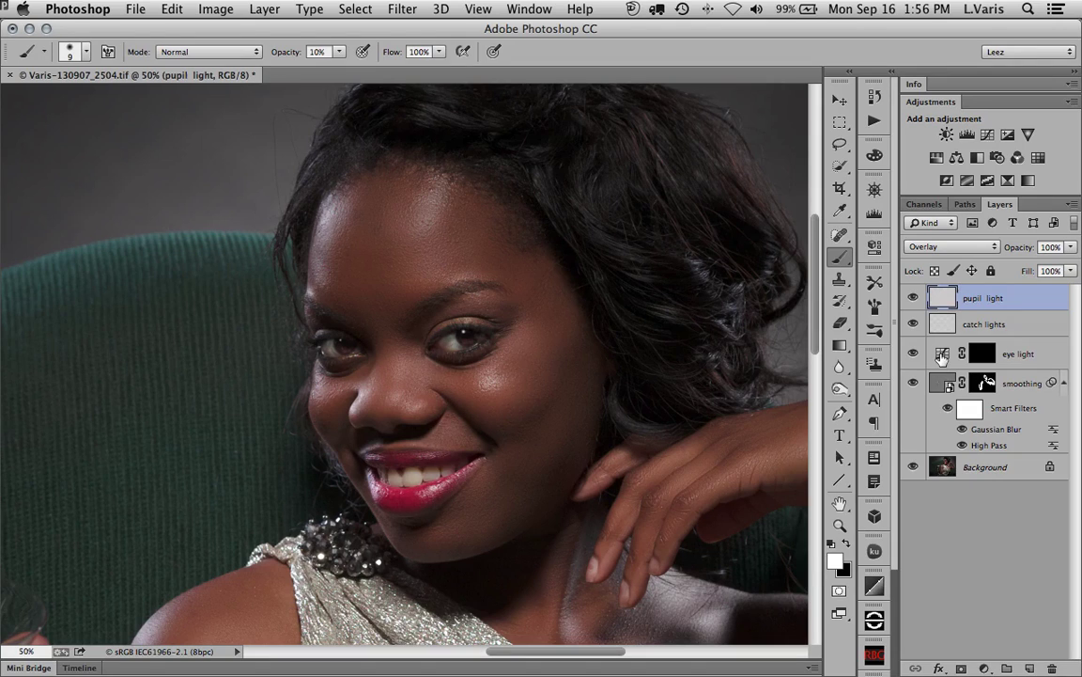
pyautogui.keyDown('shift'); pyautogui.click(942, 356); pyautogui.keyUp('shift')
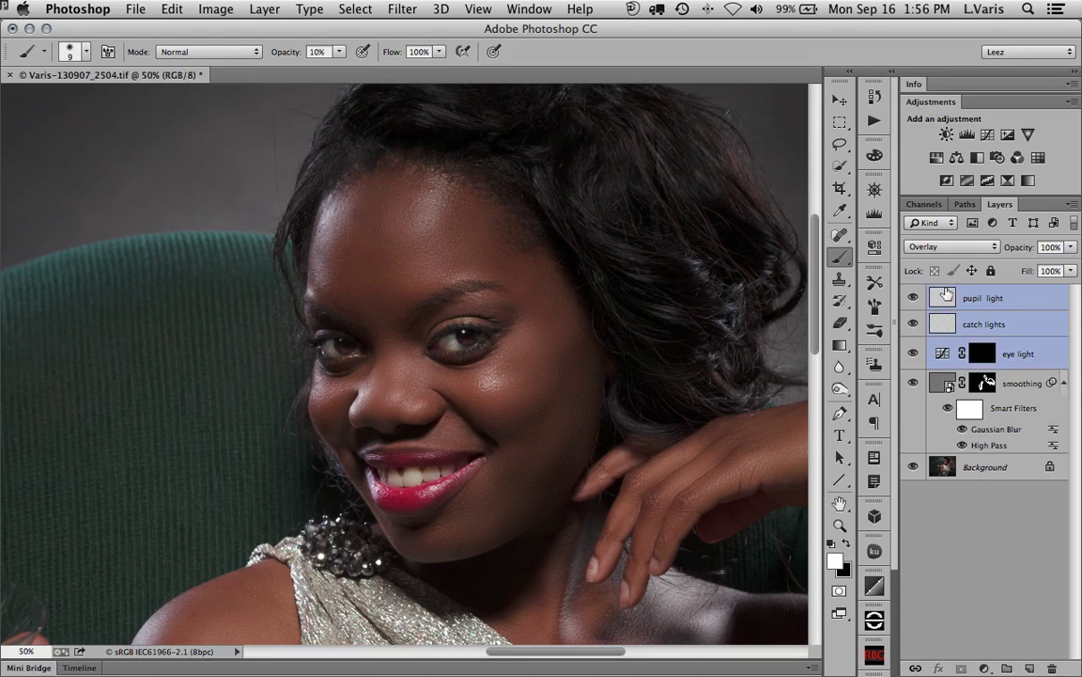
pyautogui.click(1072, 206)
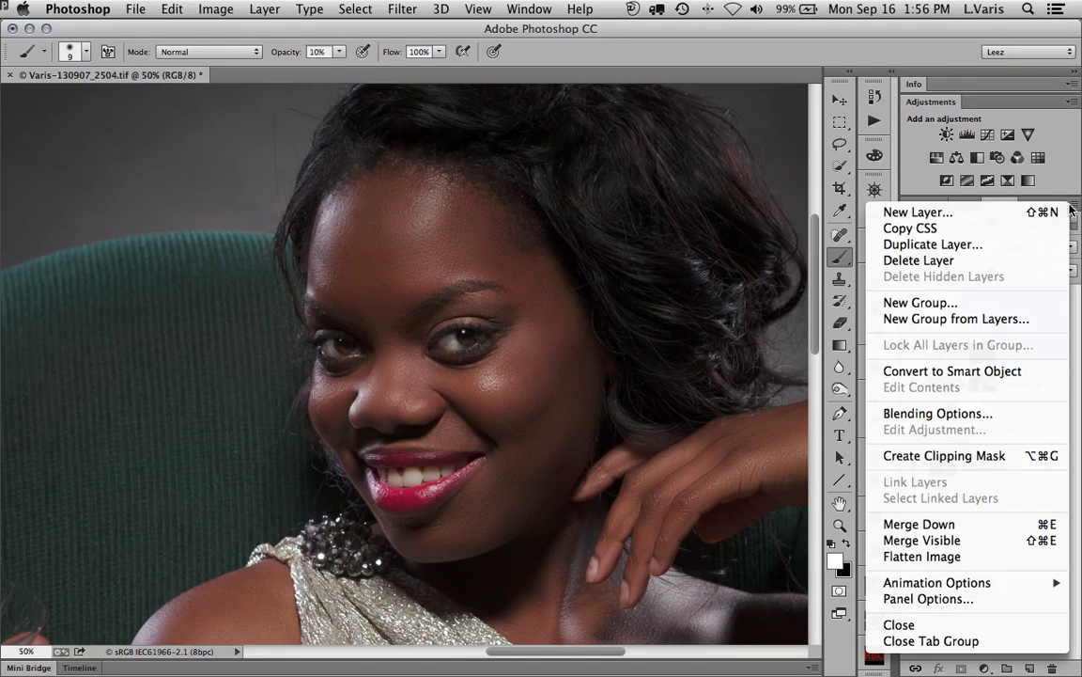
pyautogui.click(954, 322)
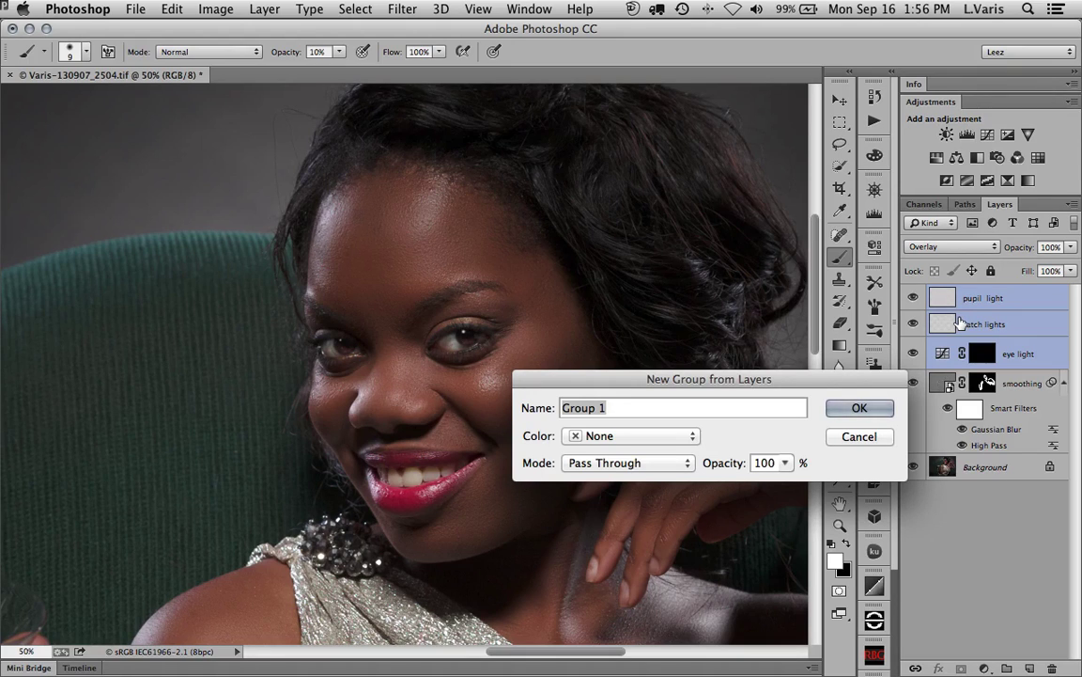
pyautogui.write('eyes')
pyautogui.press('Return')
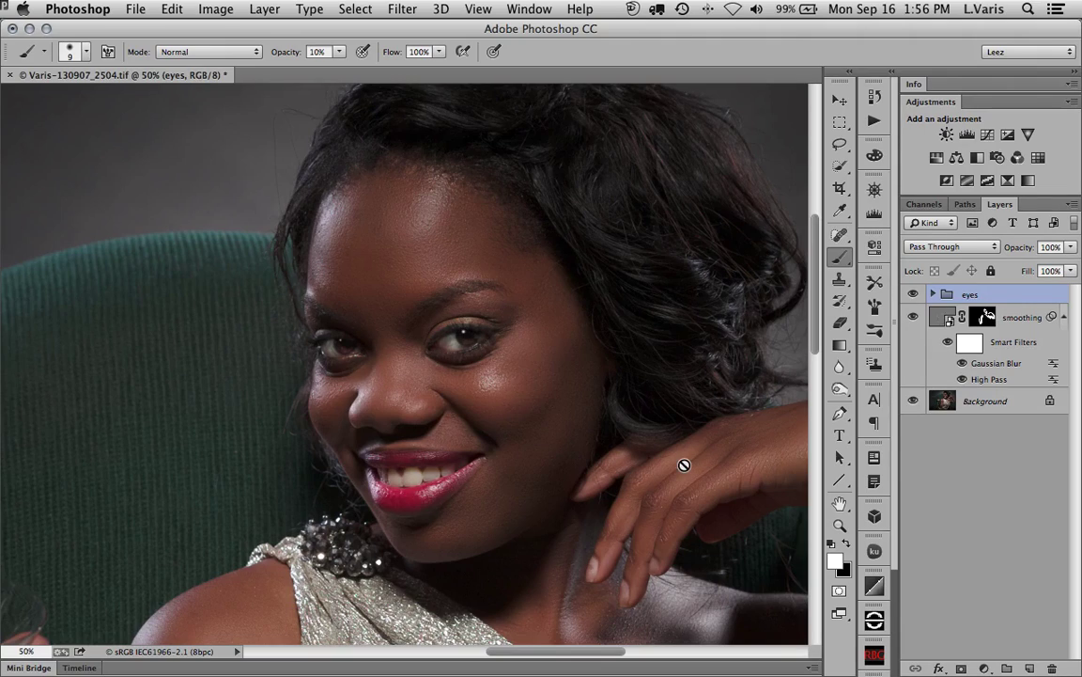
# Step: Show the Info readout and examine the tones of the arms, shoulders, dress and chair across the figure
pyautogui.press('super+minus')
pyautogui.moveTo(407, 524); pyautogui.dragTo(441, 332)
pyautogui.moveTo(378, 415); pyautogui.dragTo(425, 367)
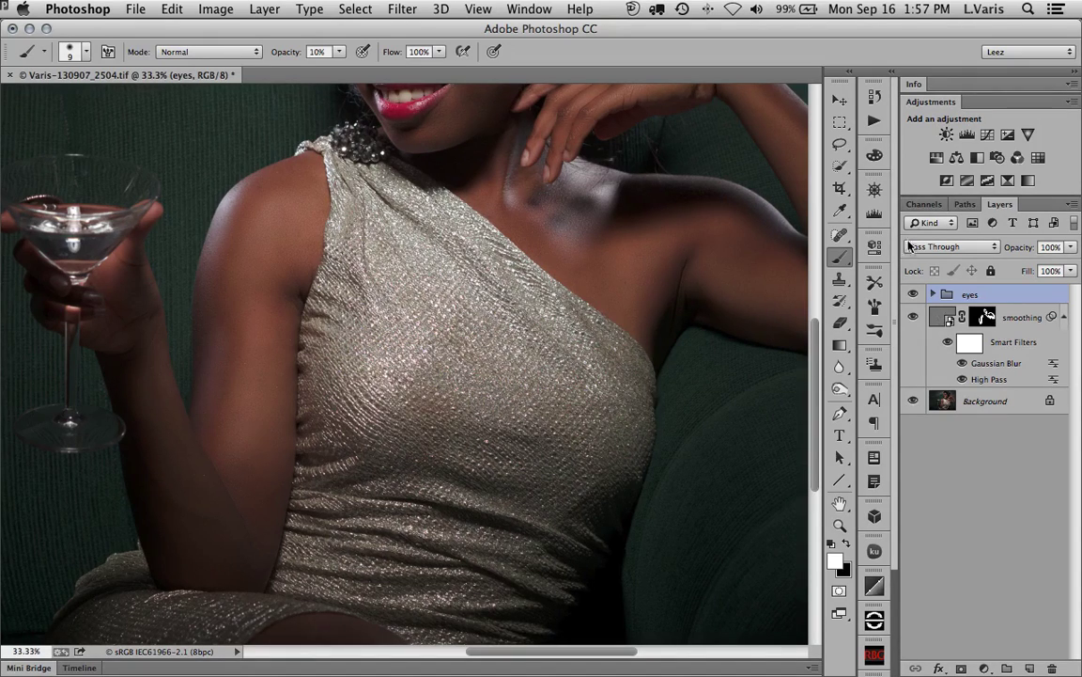
pyautogui.click(912, 85)
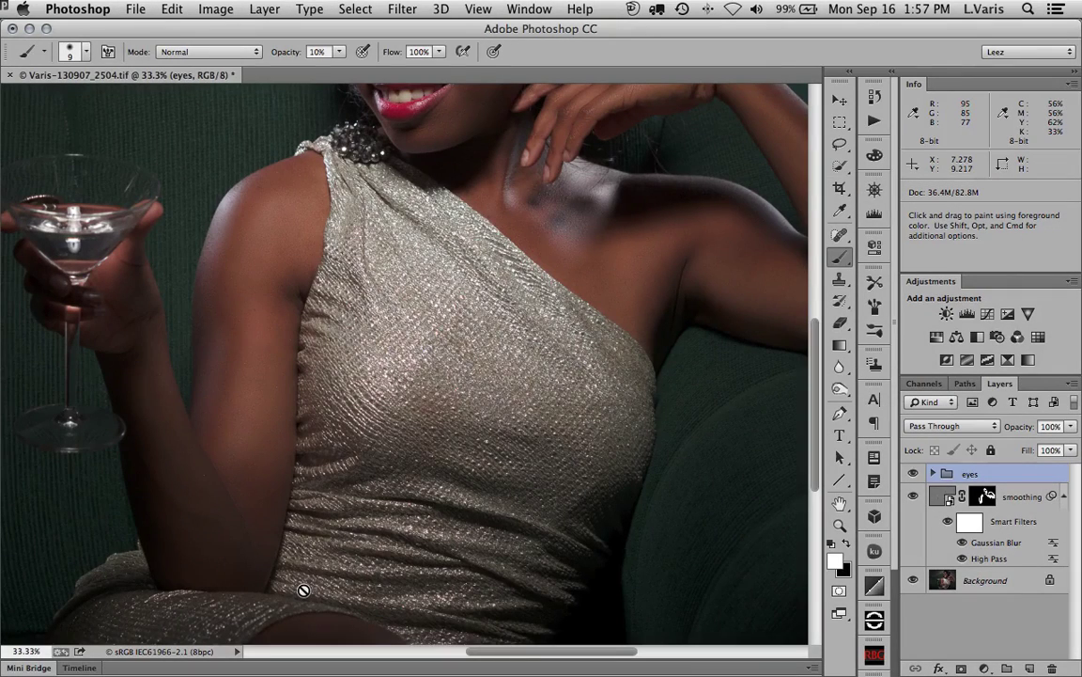
pyautogui.press('space')
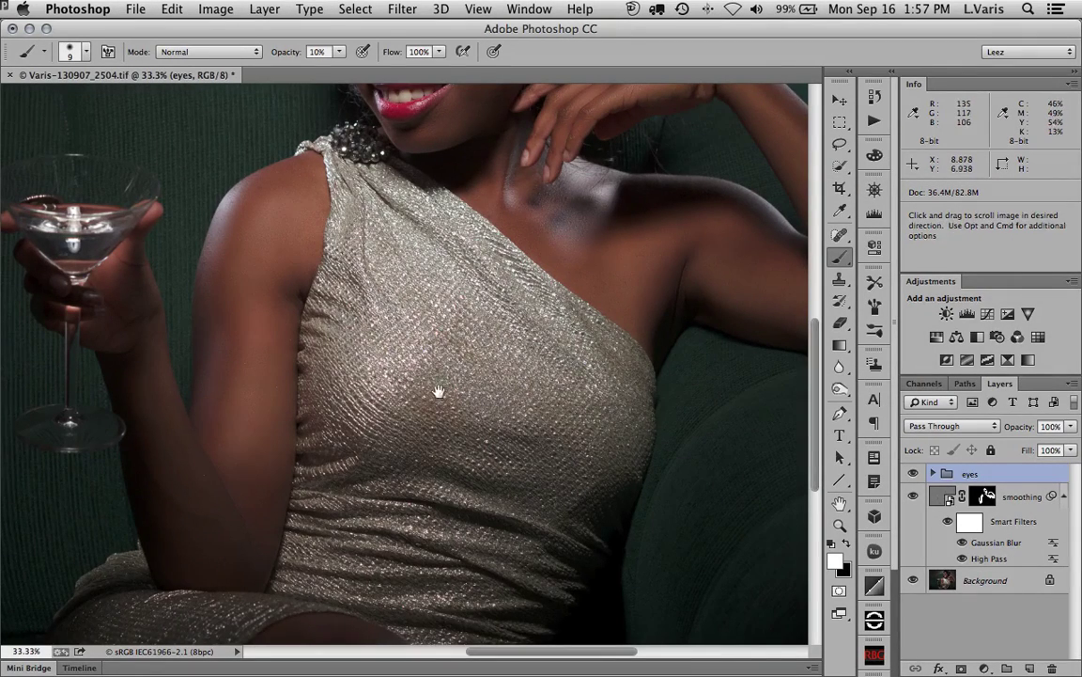
pyautogui.moveTo(439, 391); pyautogui.dragTo(425, 536)
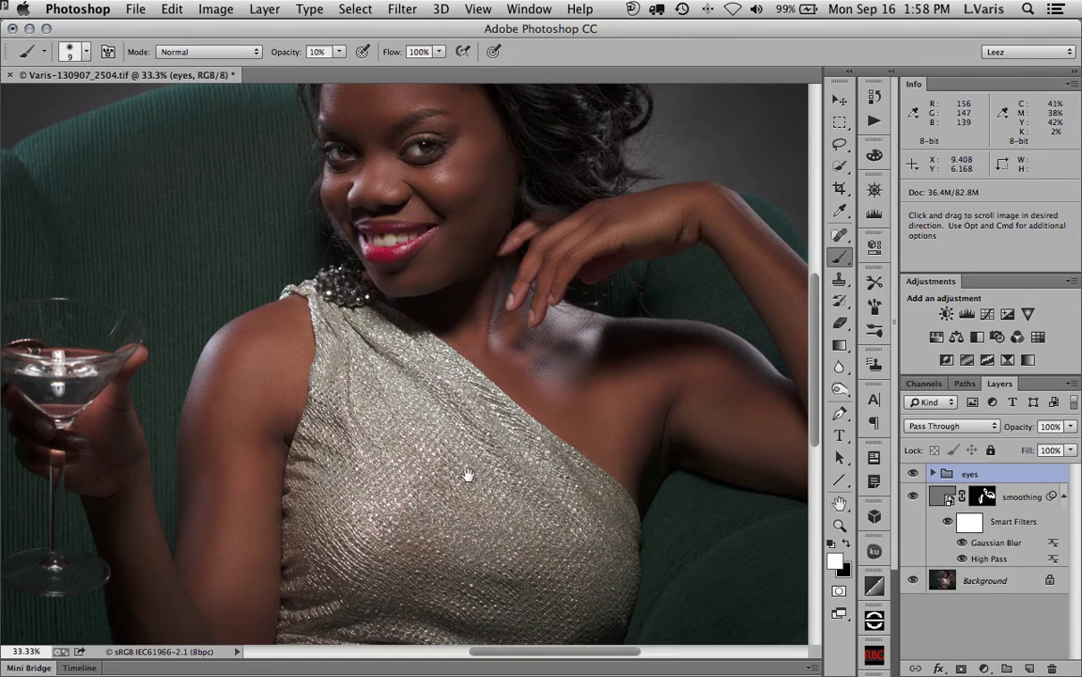
pyautogui.moveTo(389, 402); pyautogui.dragTo(482, 392)
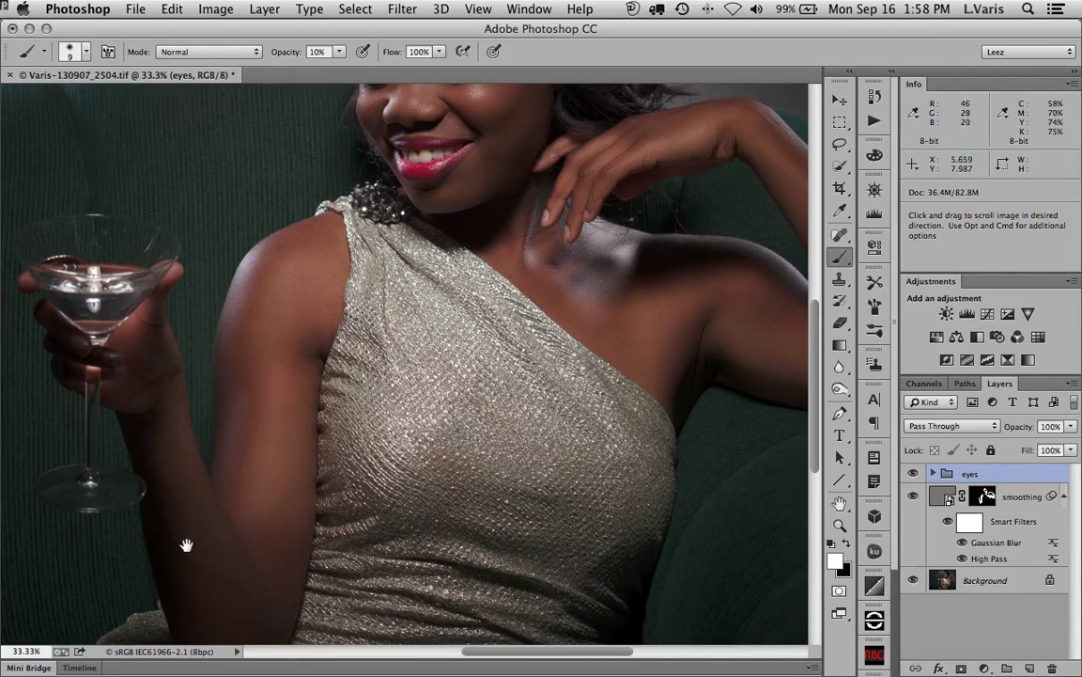
pyautogui.moveTo(410, 438); pyautogui.dragTo(398, 419)
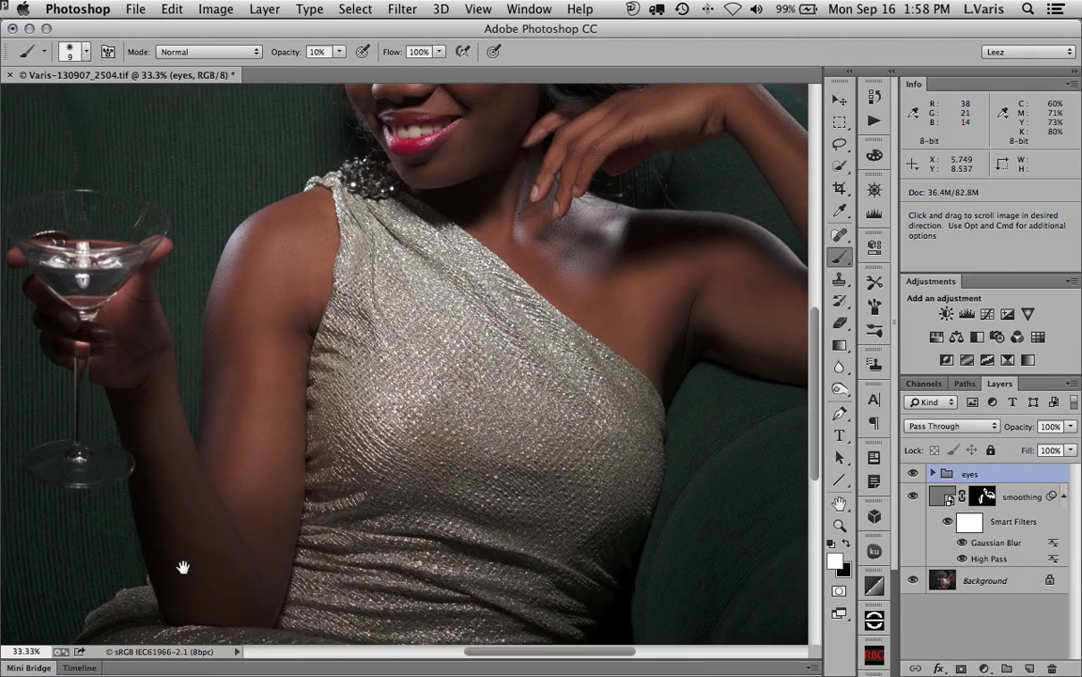
pyautogui.moveTo(508, 332); pyautogui.dragTo(541, 402)
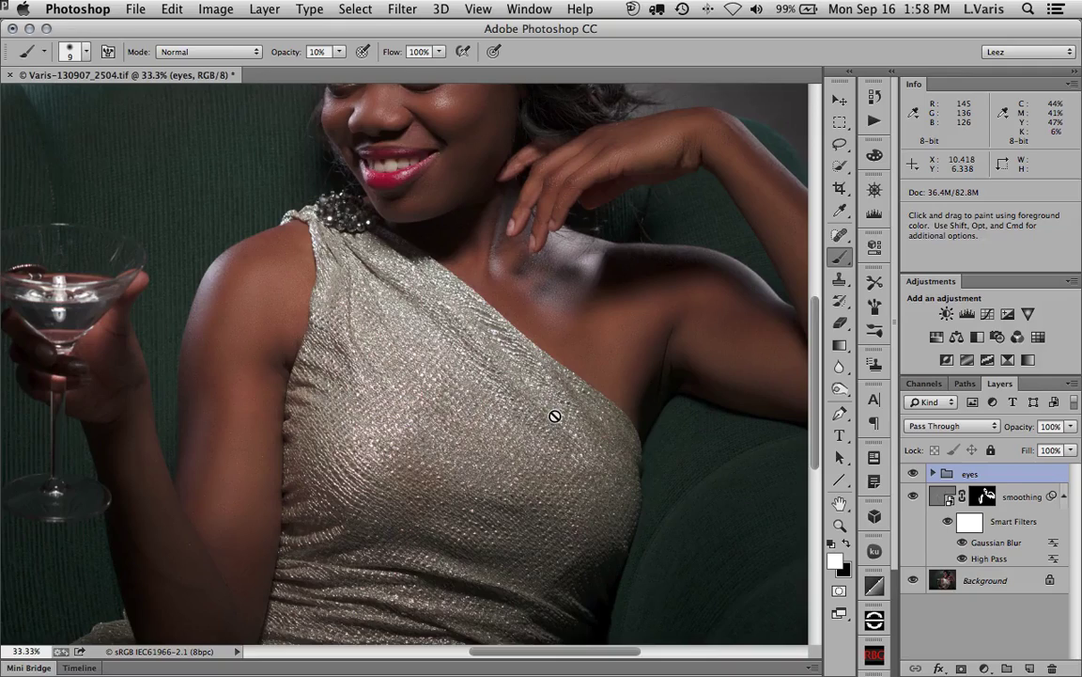
pyautogui.press('super+minus')
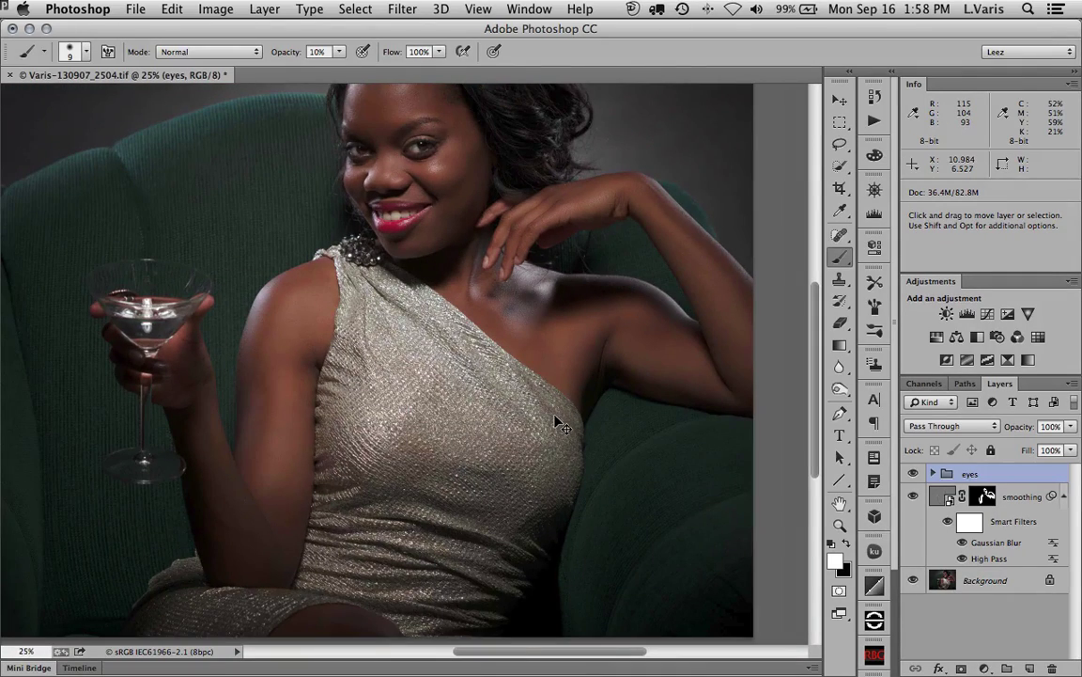
pyautogui.moveTo(459, 411); pyautogui.dragTo(416, 483)
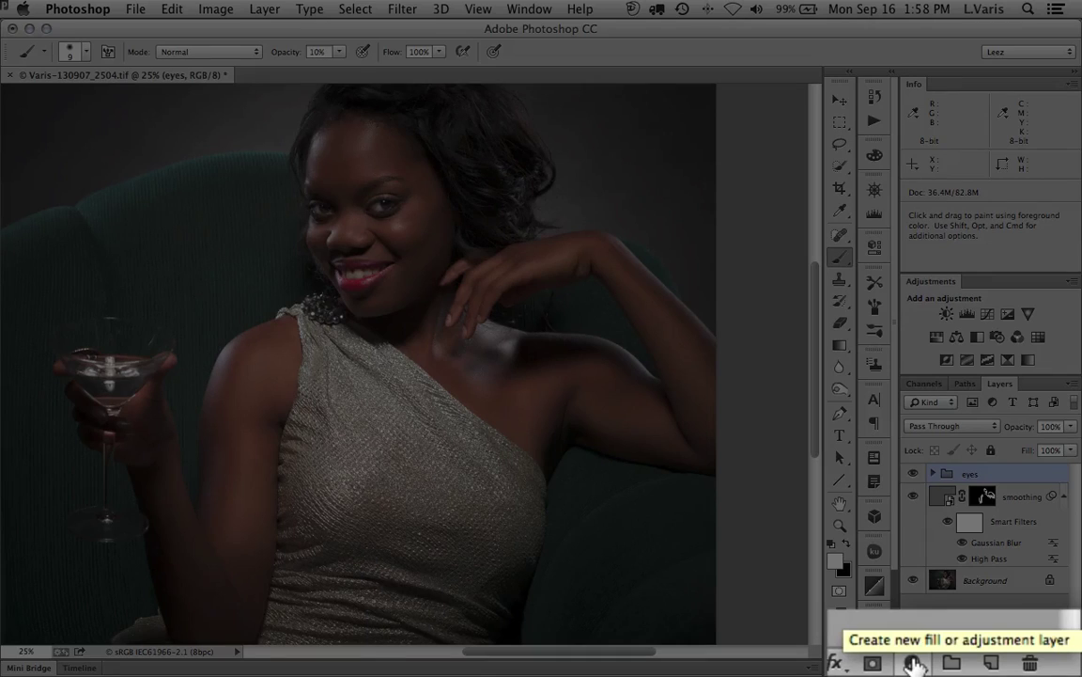
# Step: Add a Solid Color fill layer in neutral mid gray 888888 above the eyes group
pyautogui.click(984, 667)
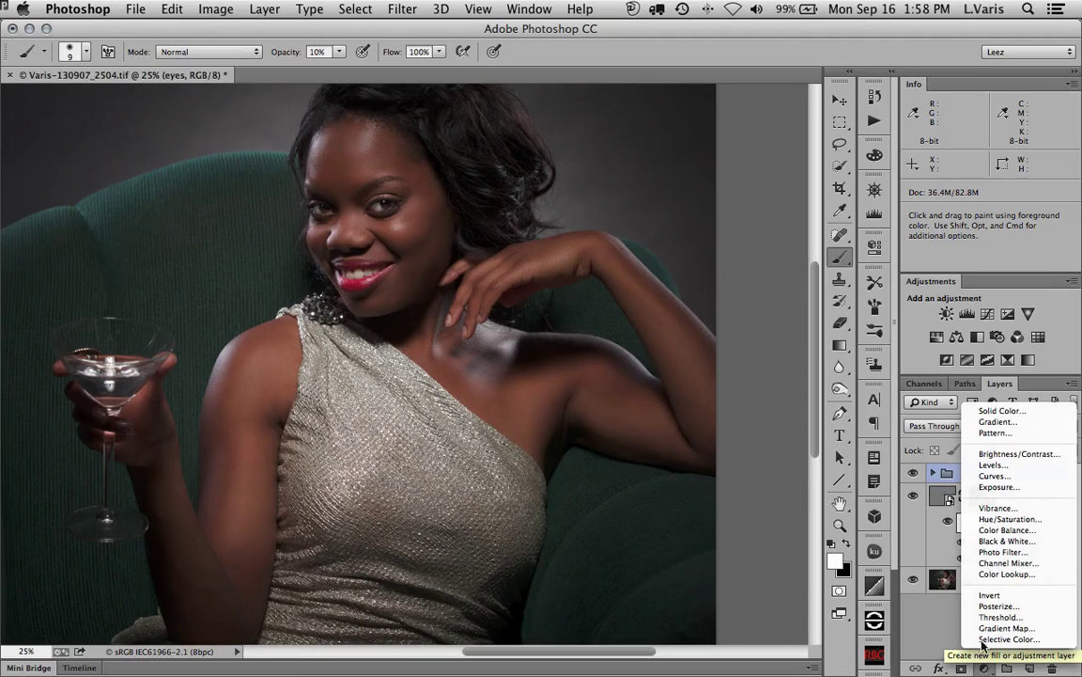
pyautogui.click(996, 412)
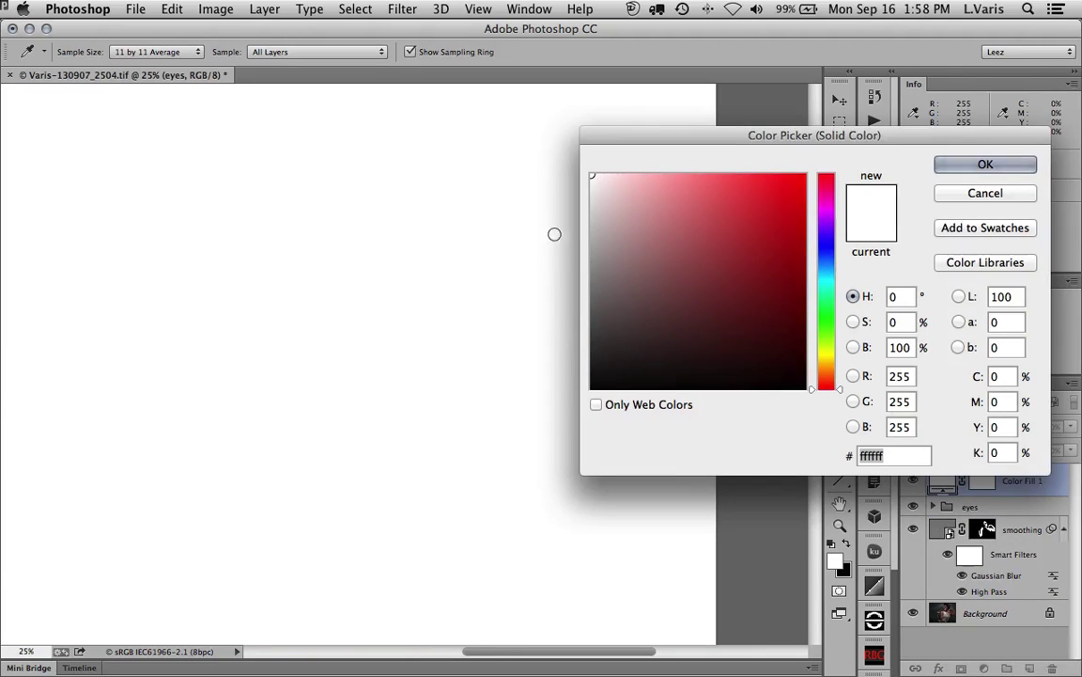
pyautogui.click(589, 273)
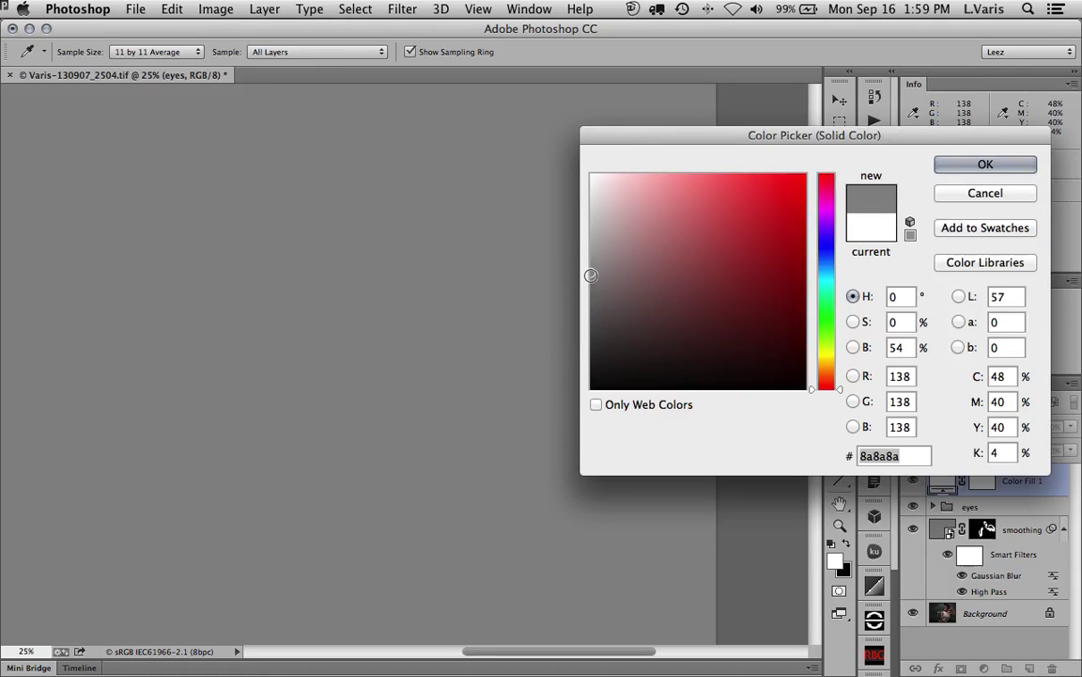
pyautogui.click(592, 273)
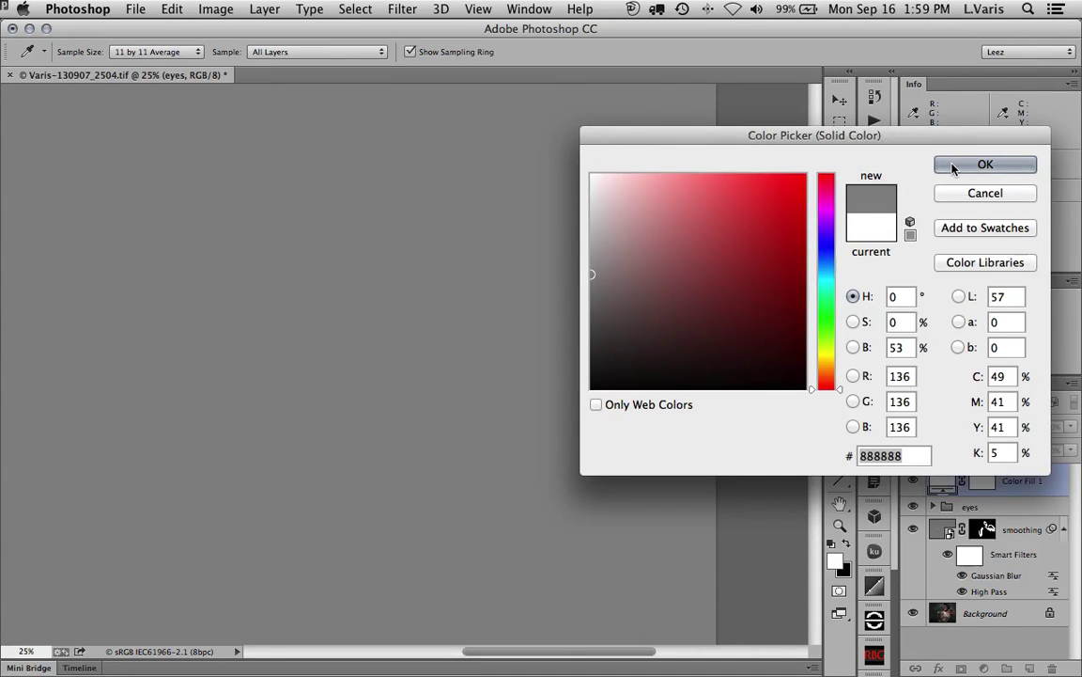
pyautogui.click(985, 166)
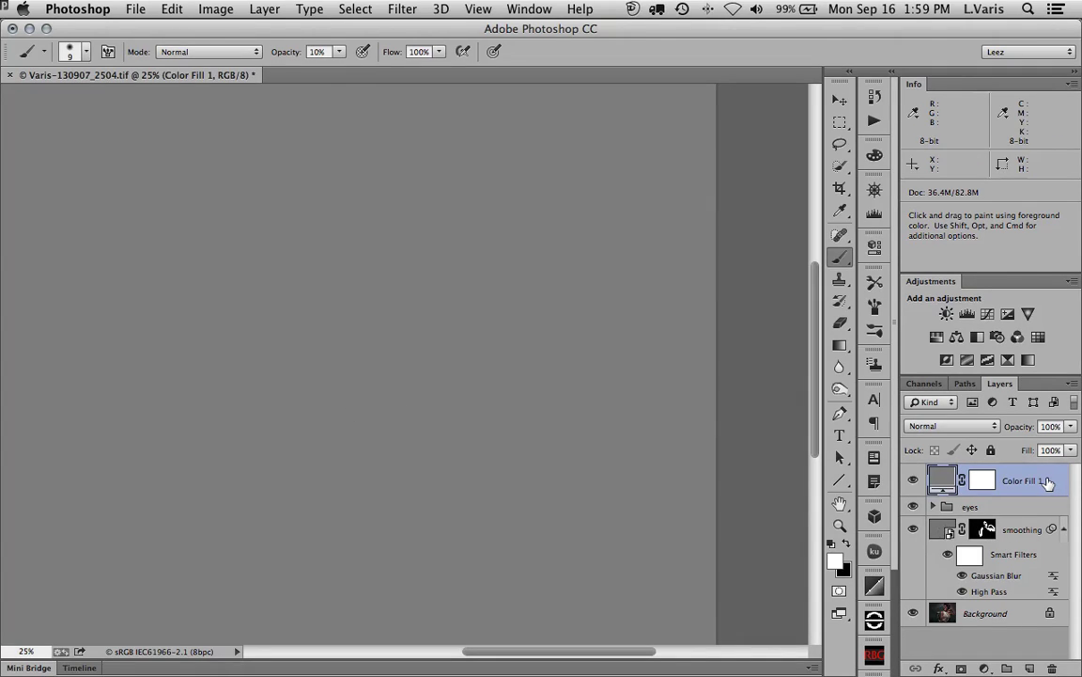
# Step: In the gray fill layer's Blending Options, restrict Blend If for the Underlying Layer to shadows, splitting the white slider at 19 / 48
pyautogui.click(1071, 388)
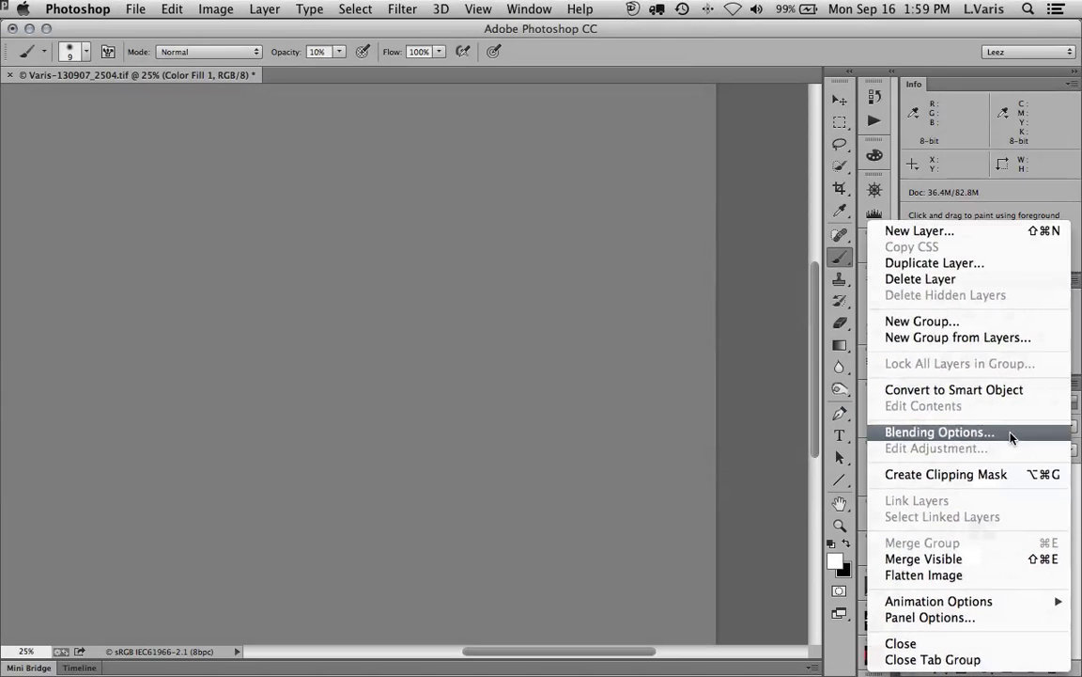
pyautogui.click(910, 388)
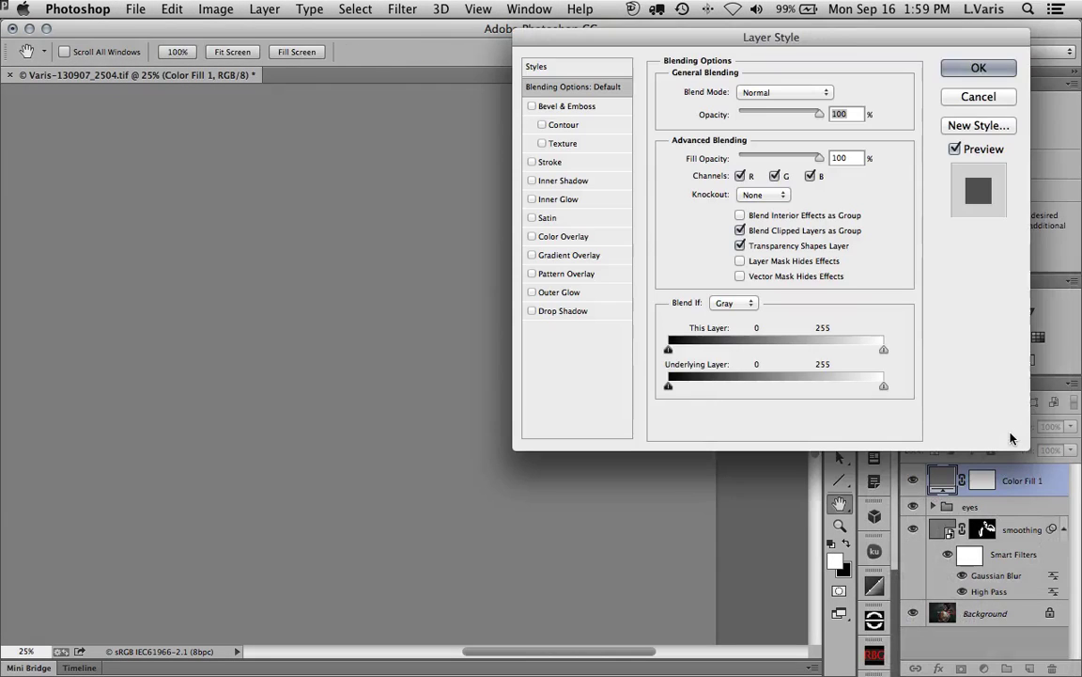
pyautogui.moveTo(869, 41); pyautogui.dragTo(893, 46)
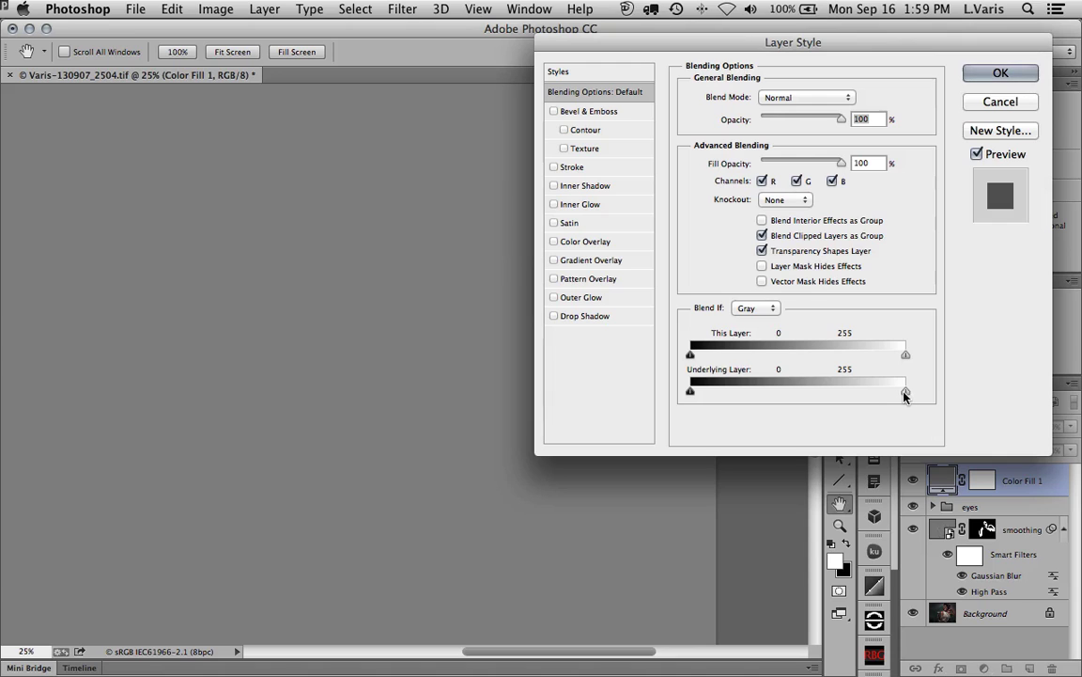
pyautogui.moveTo(905, 396); pyautogui.dragTo(716, 395)
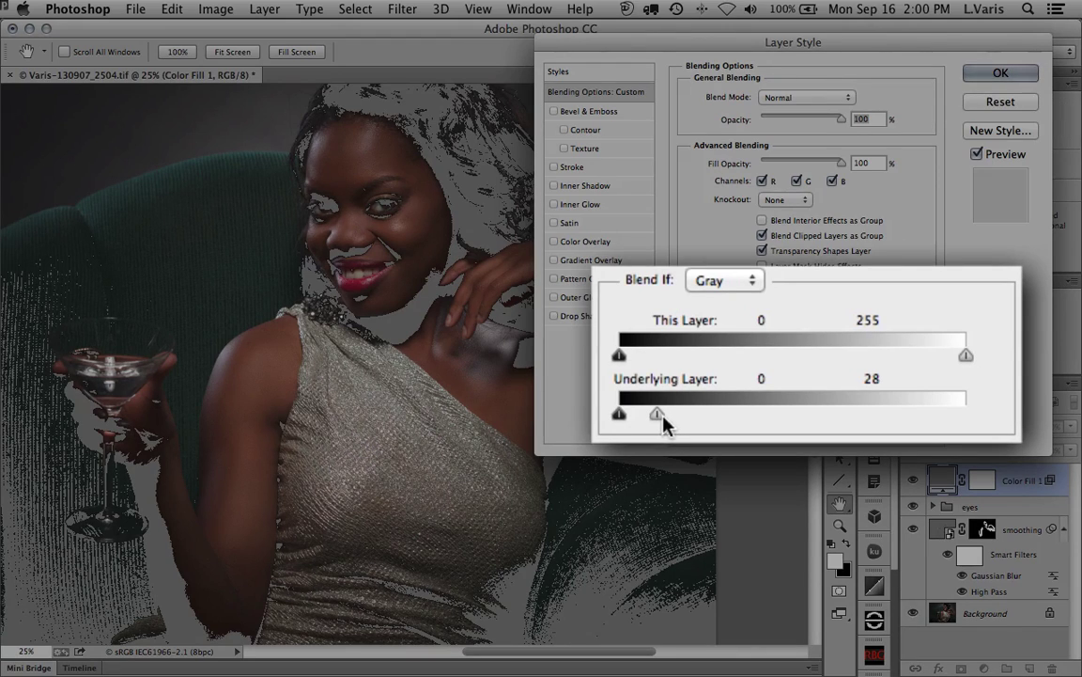
pyautogui.moveTo(664, 416); pyautogui.dragTo(670, 416)
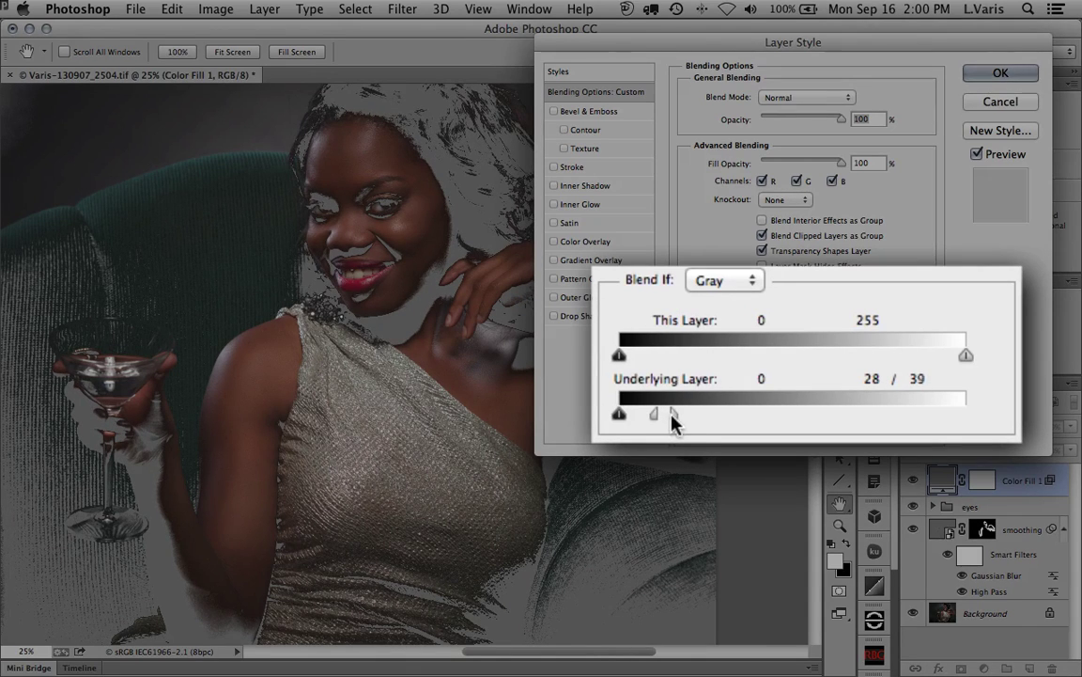
pyautogui.moveTo(675, 416); pyautogui.dragTo(680, 416)
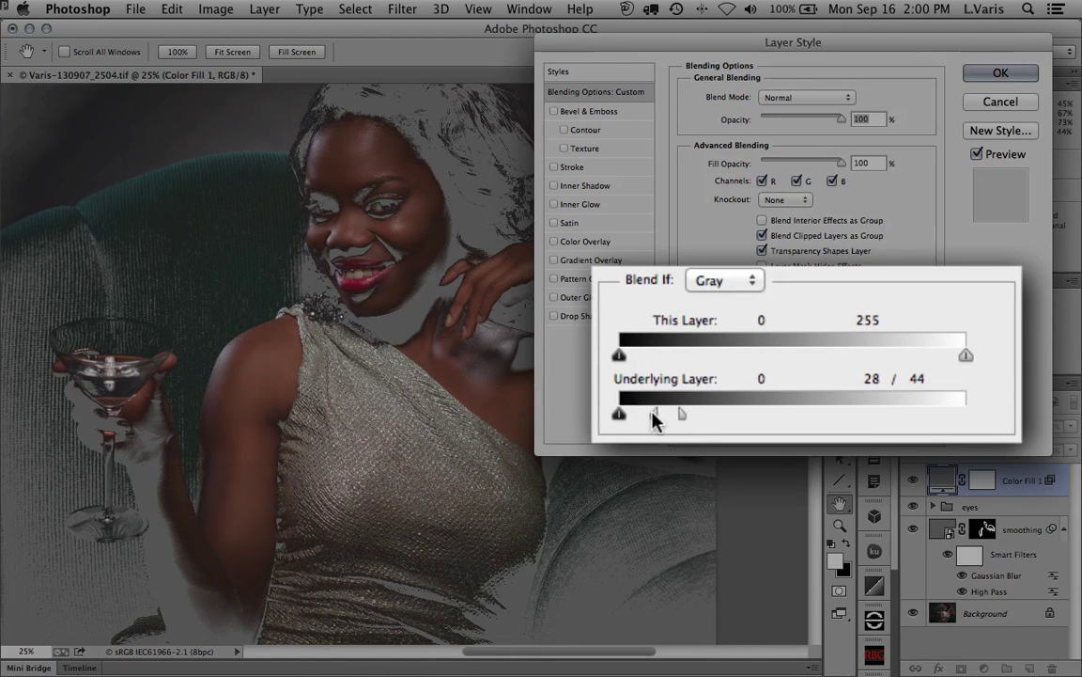
pyautogui.moveTo(655, 413); pyautogui.dragTo(651, 414)
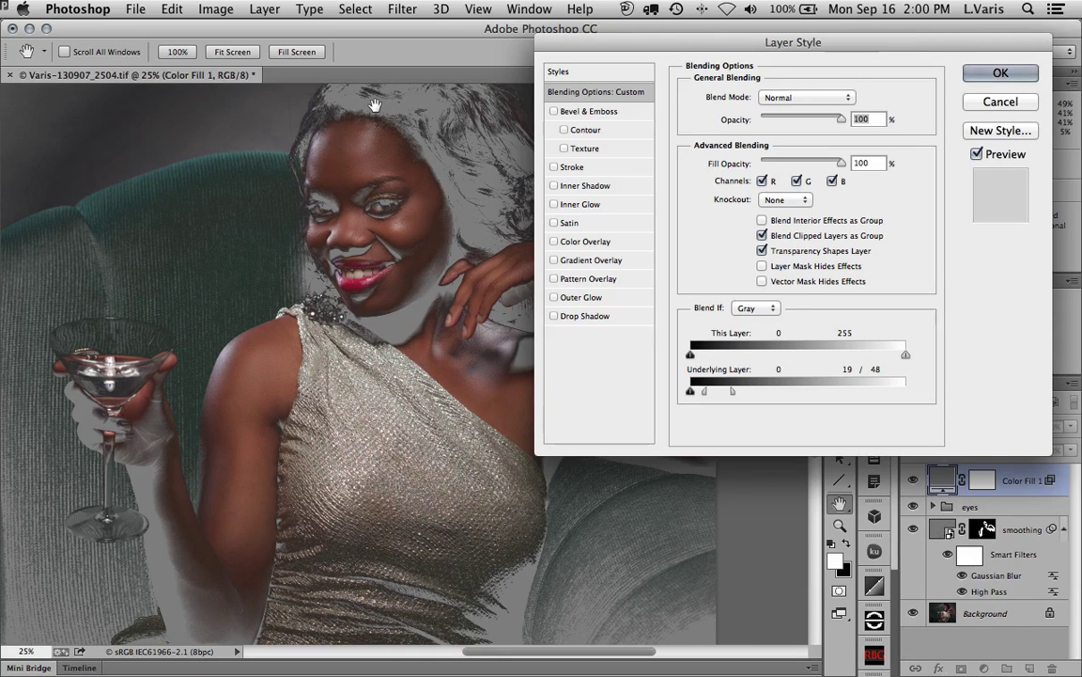
# Step: Set the gray fill layer to Color blend mode at 76% opacity and compare the image with the layer hidden
pyautogui.click(814, 99)
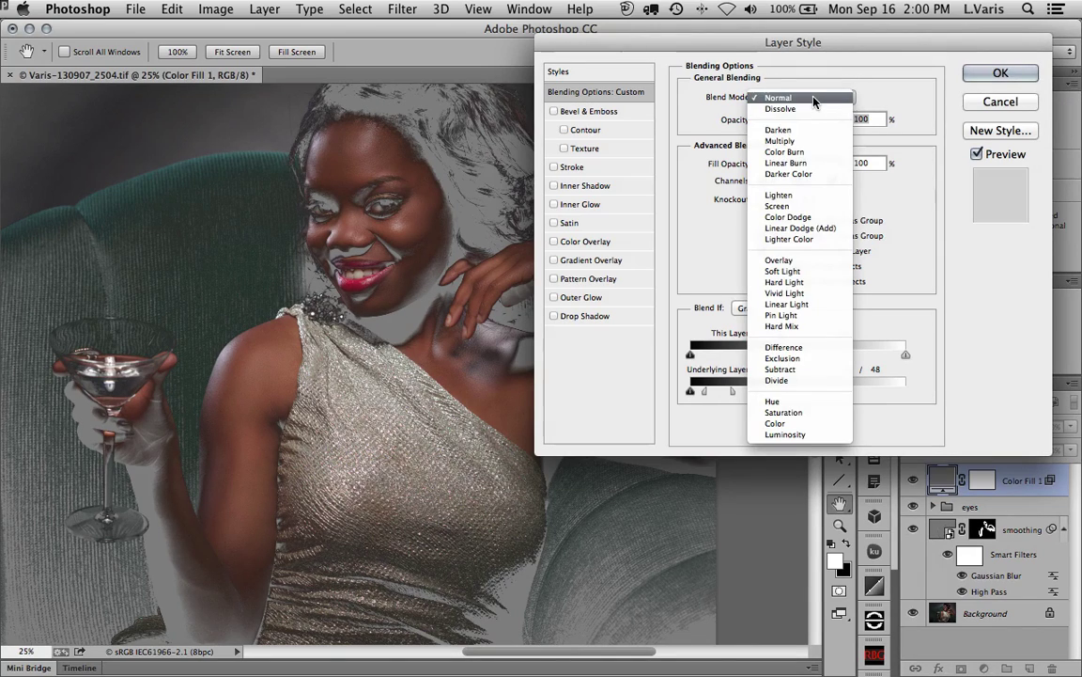
pyautogui.click(813, 425)
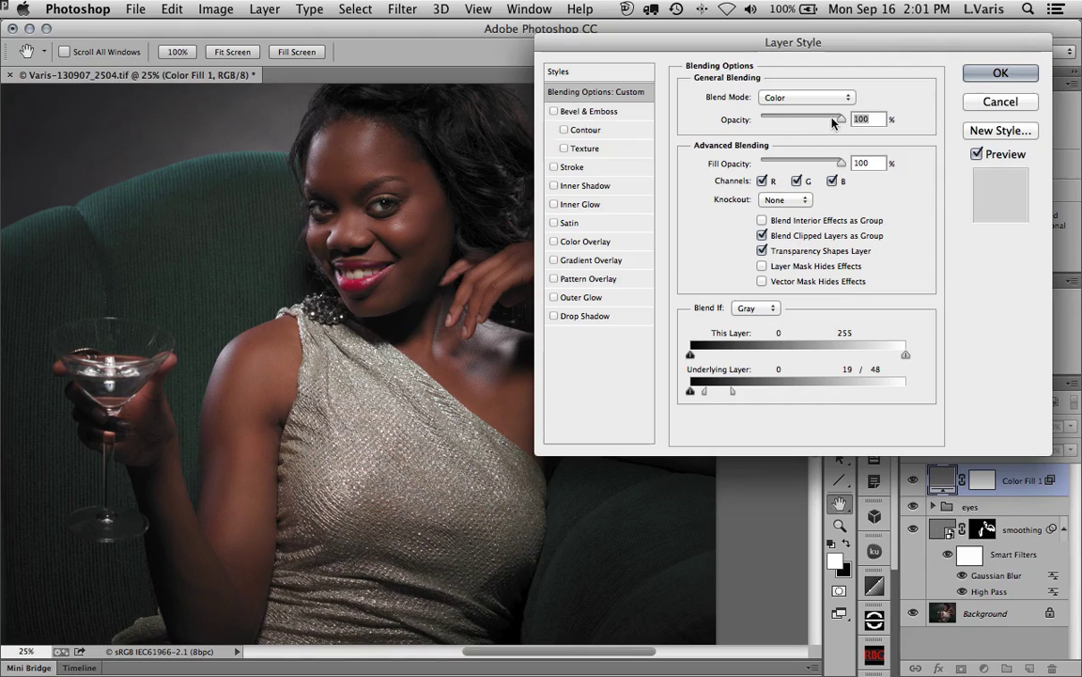
pyautogui.moveTo(842, 119); pyautogui.dragTo(791, 123)
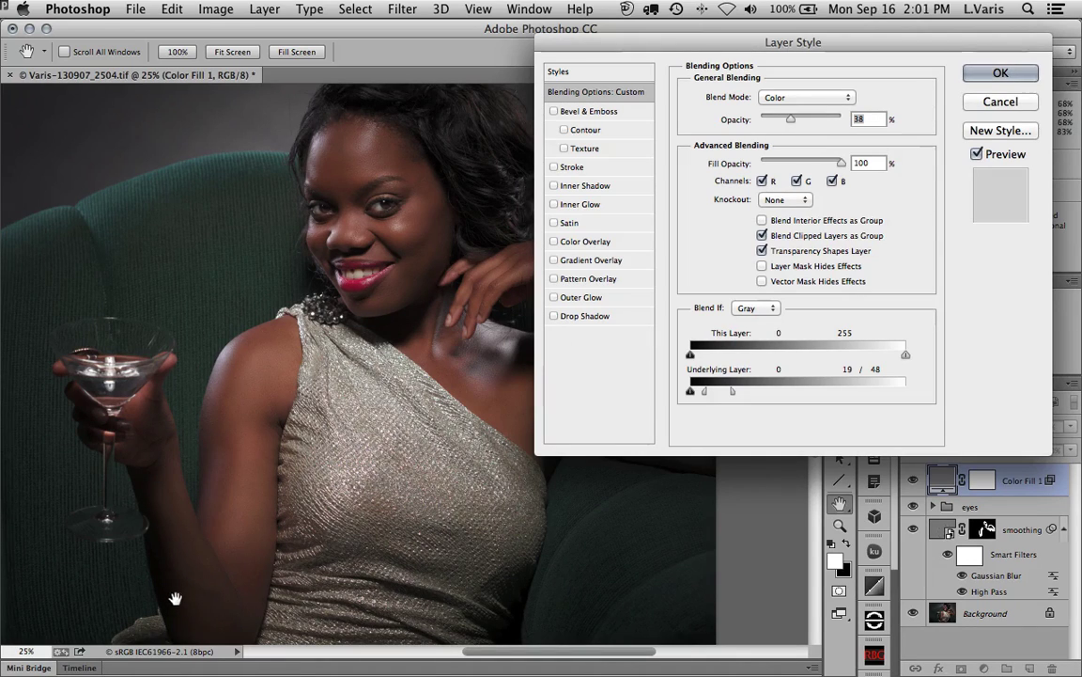
pyautogui.moveTo(794, 121); pyautogui.dragTo(823, 123)
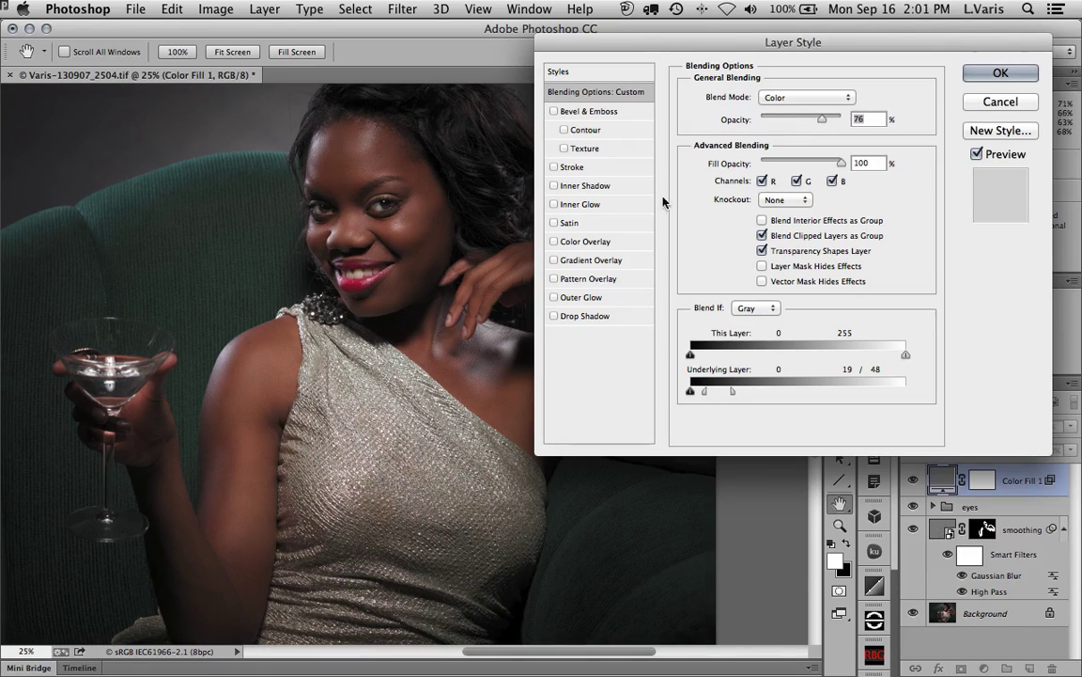
pyautogui.click(997, 73)
pyautogui.press('b')
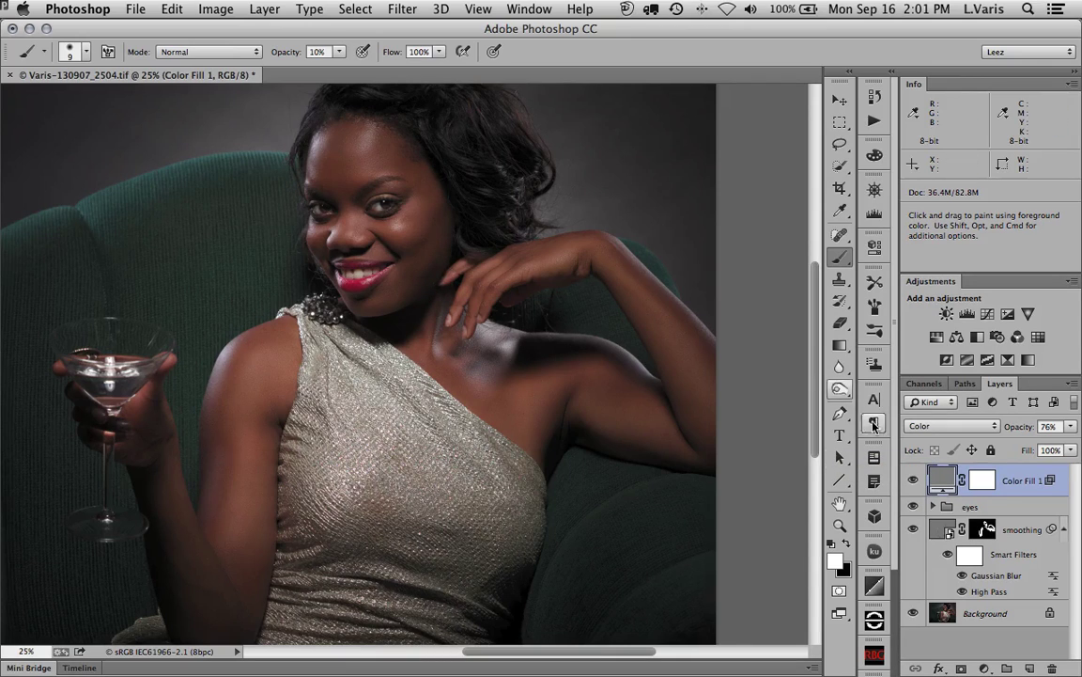
pyautogui.click(913, 481)
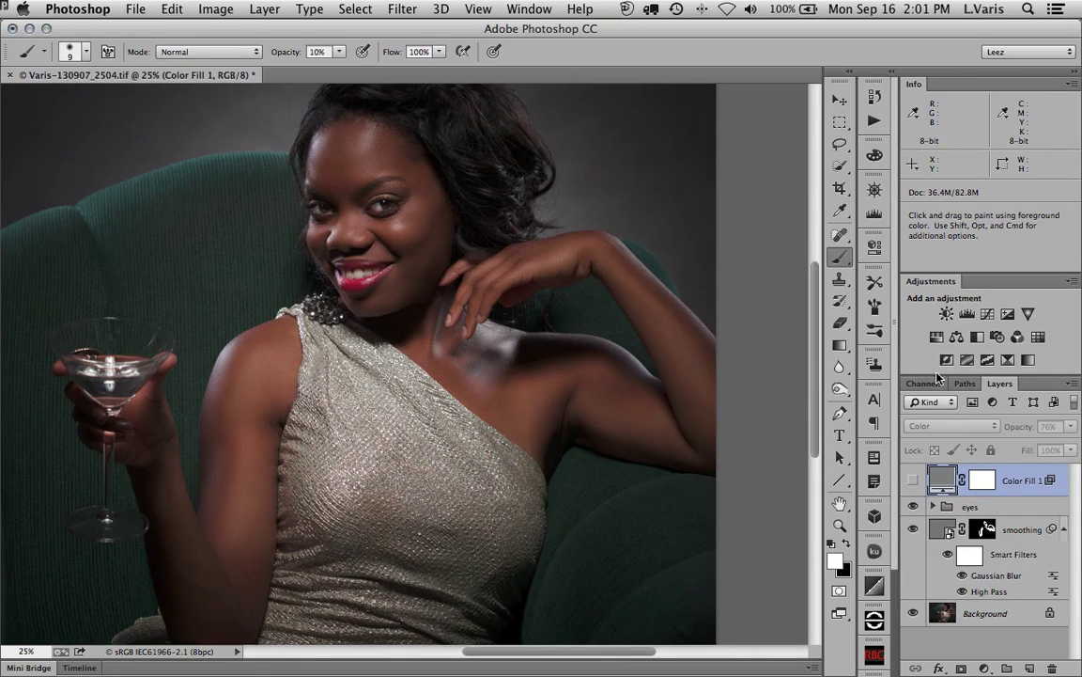
pyautogui.click(913, 483)
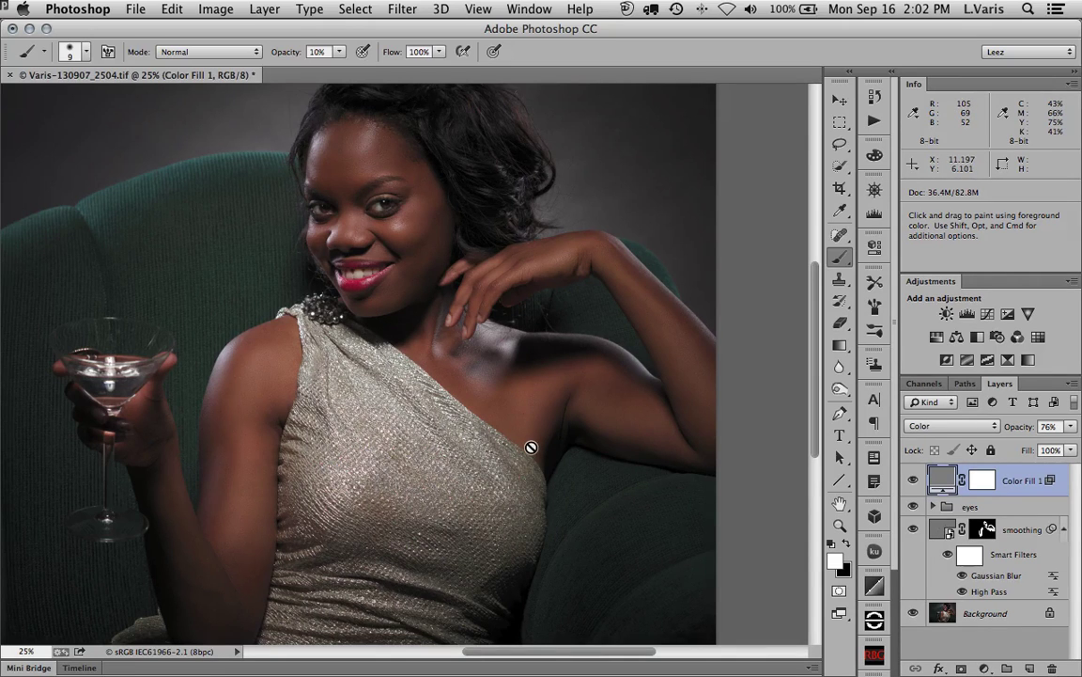
# Step: Rename the gray fill layer as "de-sat"
pyautogui.moveTo(520, 426); pyautogui.dragTo(643, 440)
pyautogui.doubleClick(1024, 480)
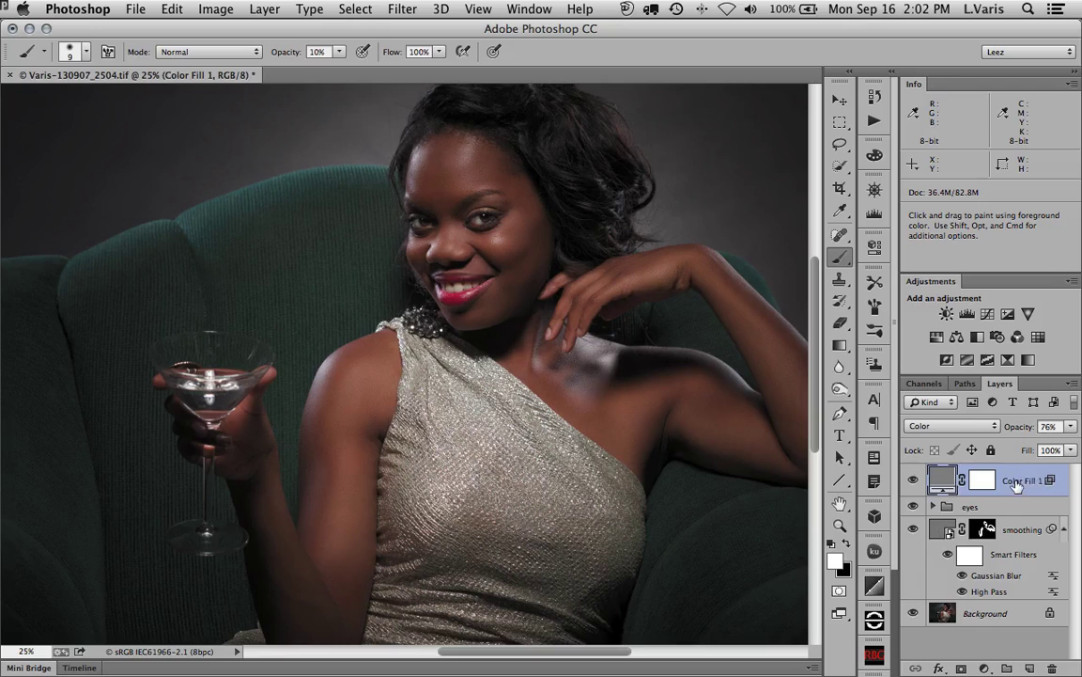
pyautogui.write('de-sat')
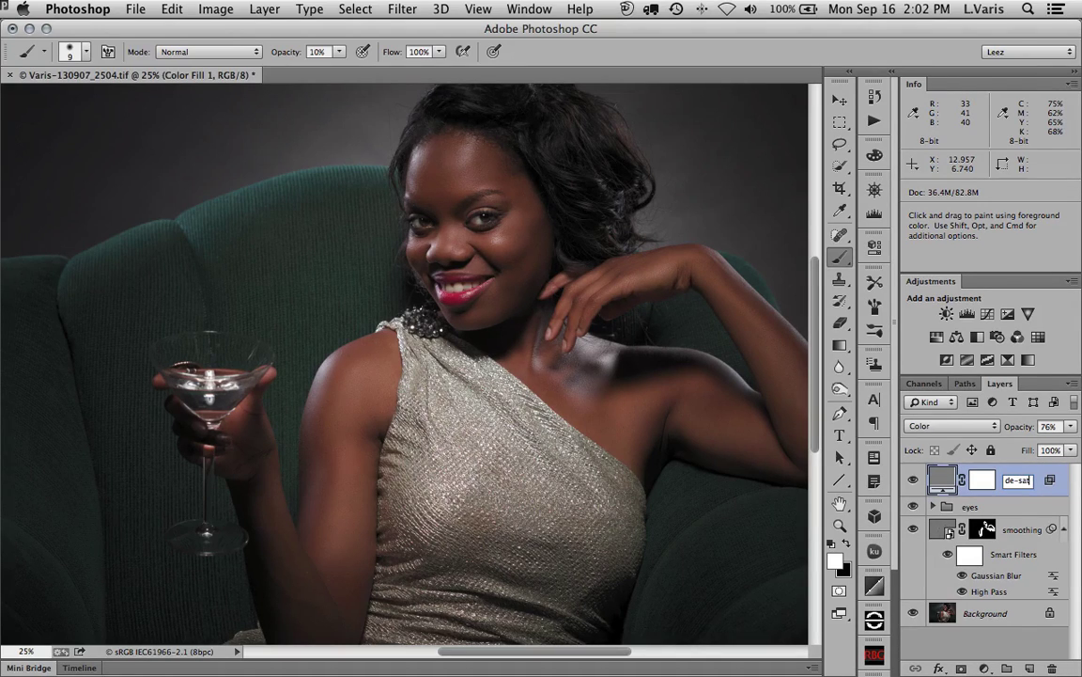
pyautogui.press('Return')
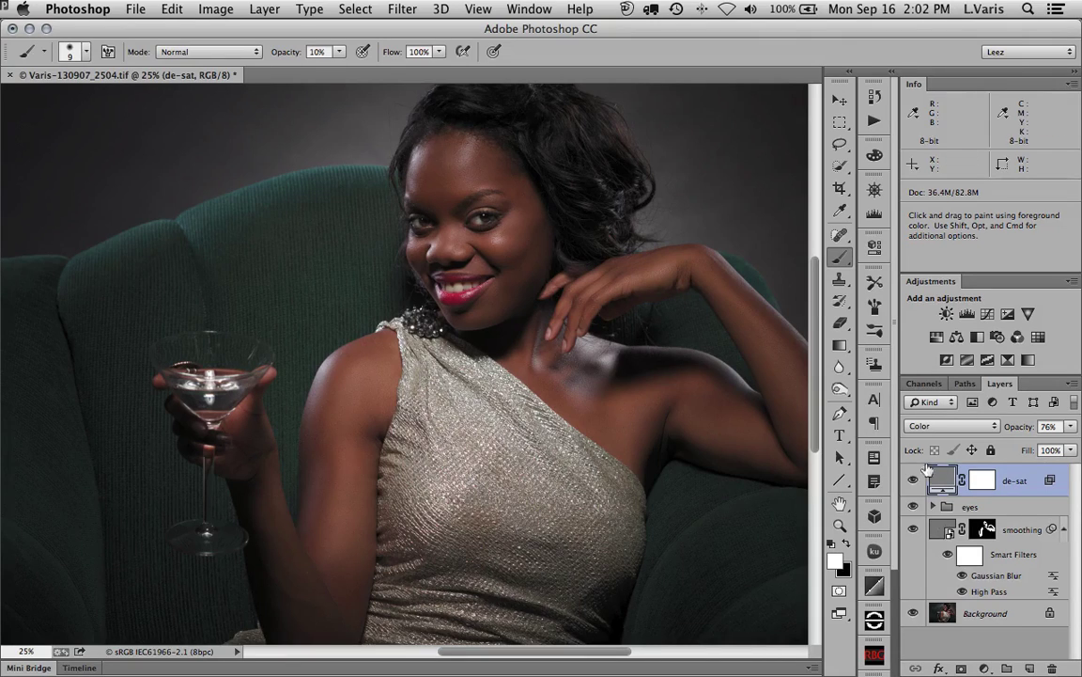
pyautogui.moveTo(927, 468); pyautogui.dragTo(970, 513)
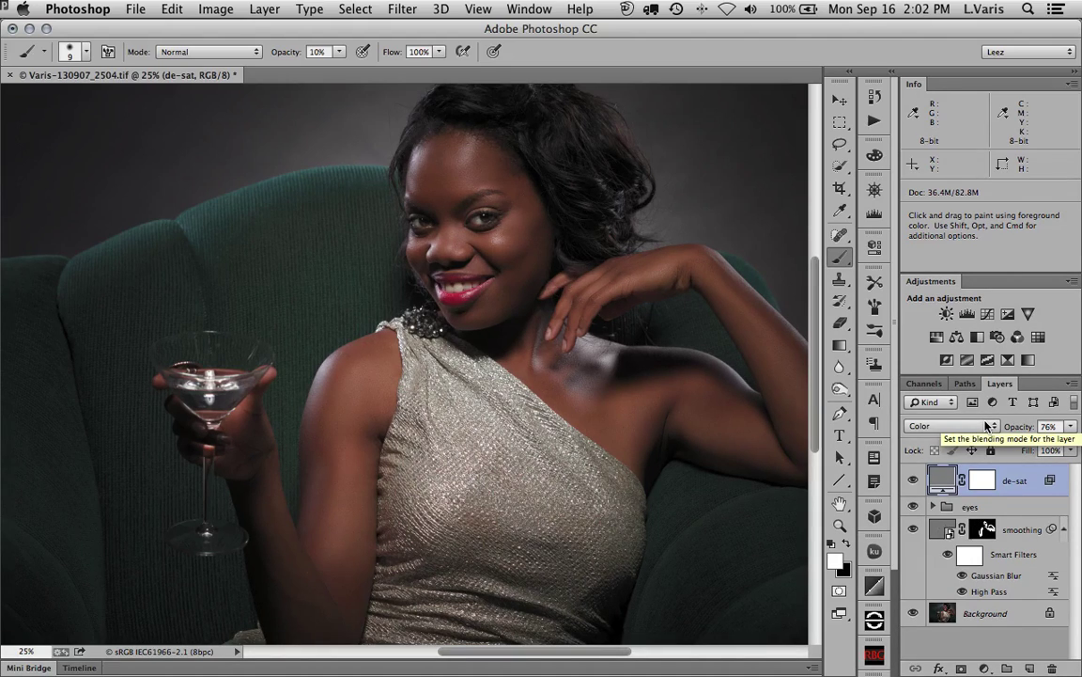
# Step: Merge all visible layers into a new layer above de-sat, keeping the originals, and name it "blur"
pyautogui.click(1073, 387)
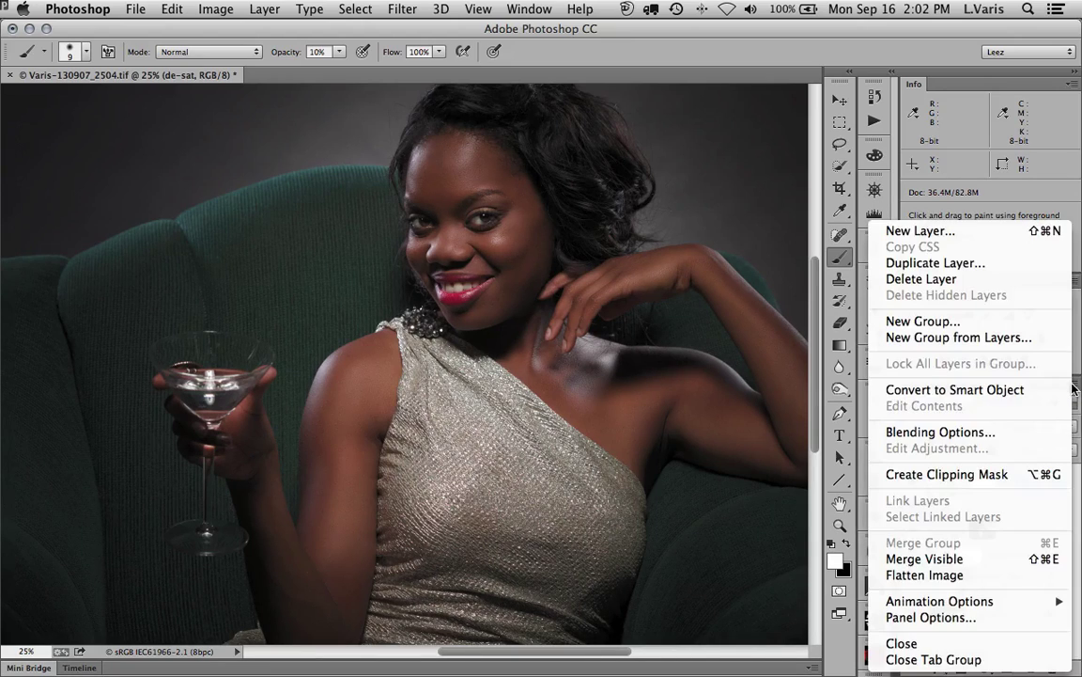
pyautogui.keyDown('alt'); pyautogui.click(978, 561); pyautogui.keyUp('alt')
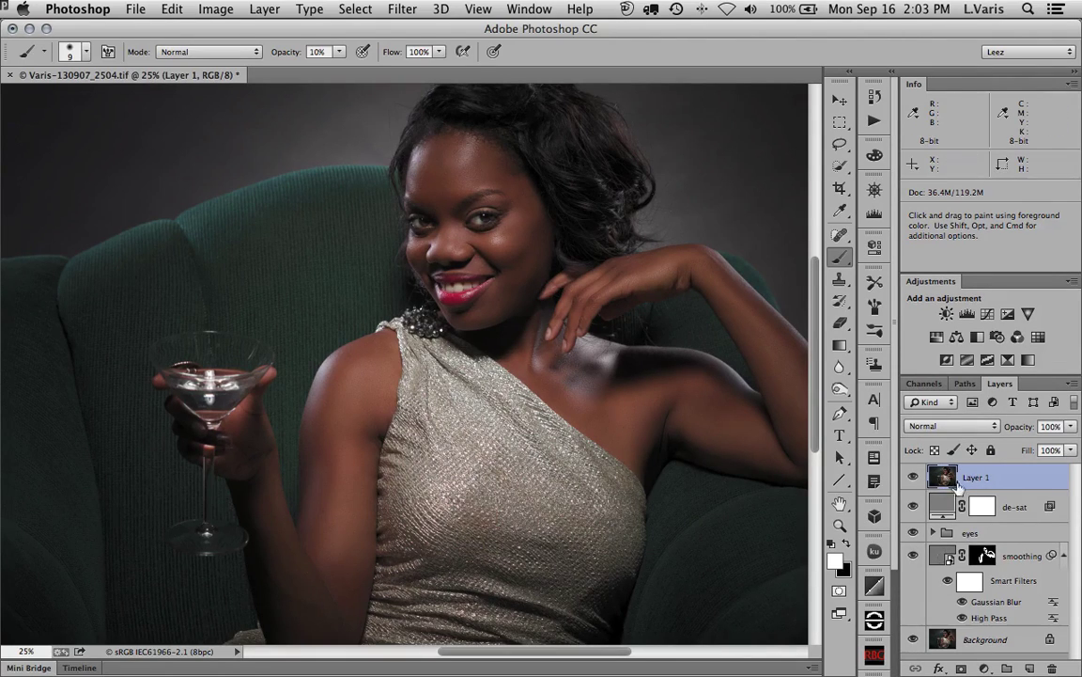
pyautogui.doubleClick(975, 478)
pyautogui.write('h')
pyautogui.write('lur')
pyautogui.press('Return')
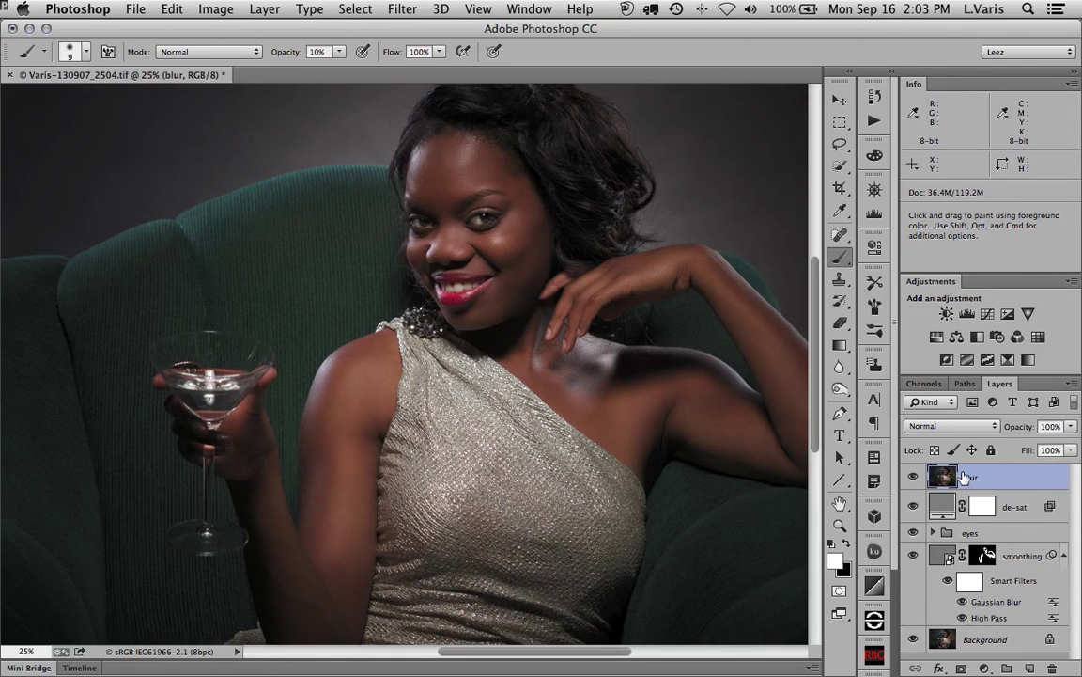
# Step: Convert the blur layer to a smart object
pyautogui.click(263, 11)
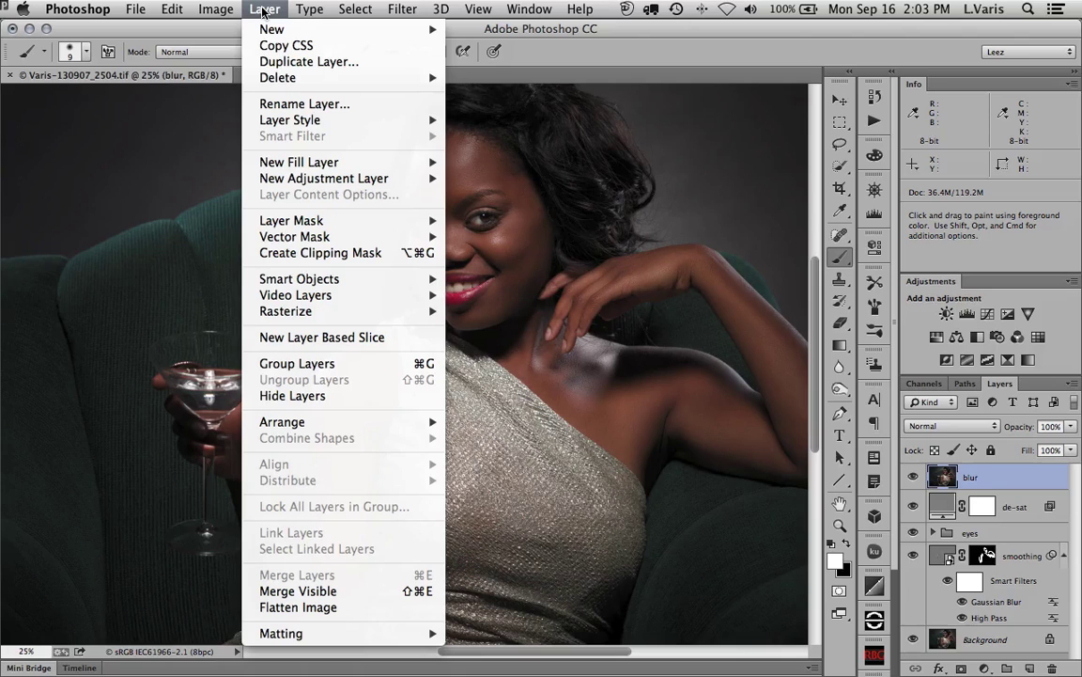
pyautogui.moveTo(282, 280)
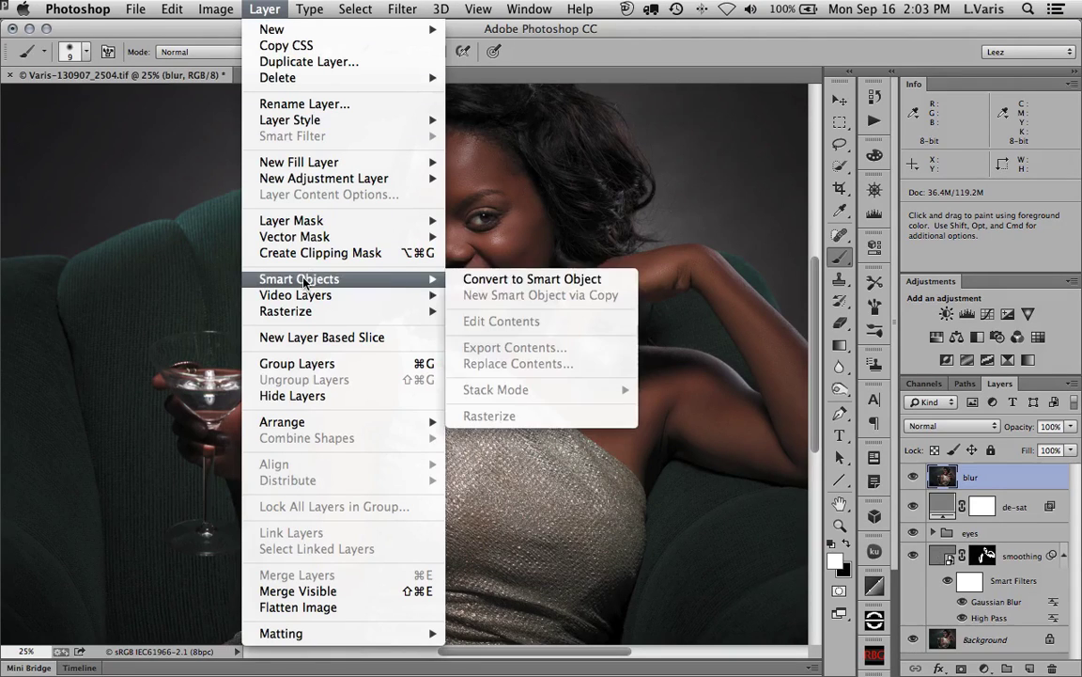
pyautogui.click(503, 279)
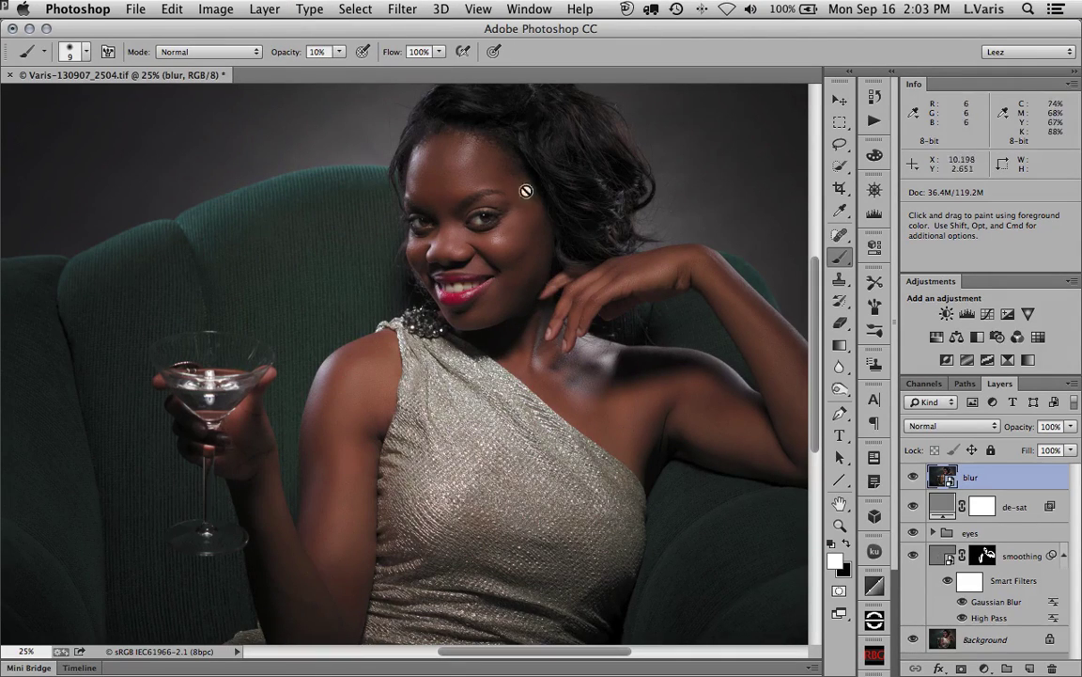
# Step: Apply a Gaussian Blur smart filter with a radius of 40 pixels to the blur layer
pyautogui.click(398, 9)
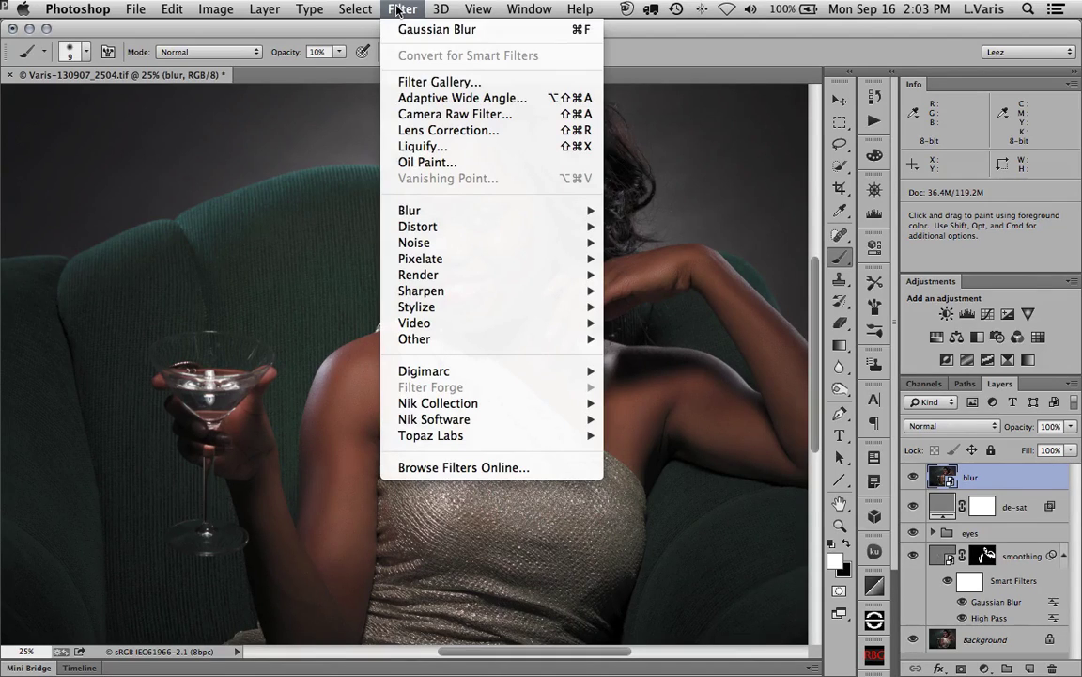
pyautogui.moveTo(413, 210)
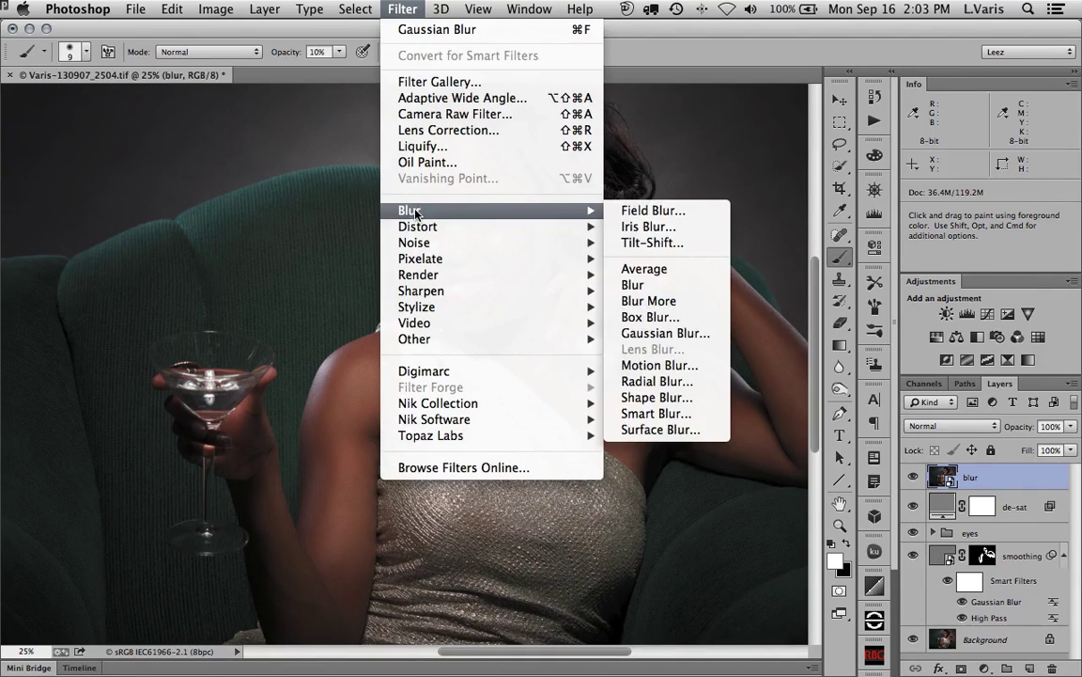
pyautogui.click(658, 333)
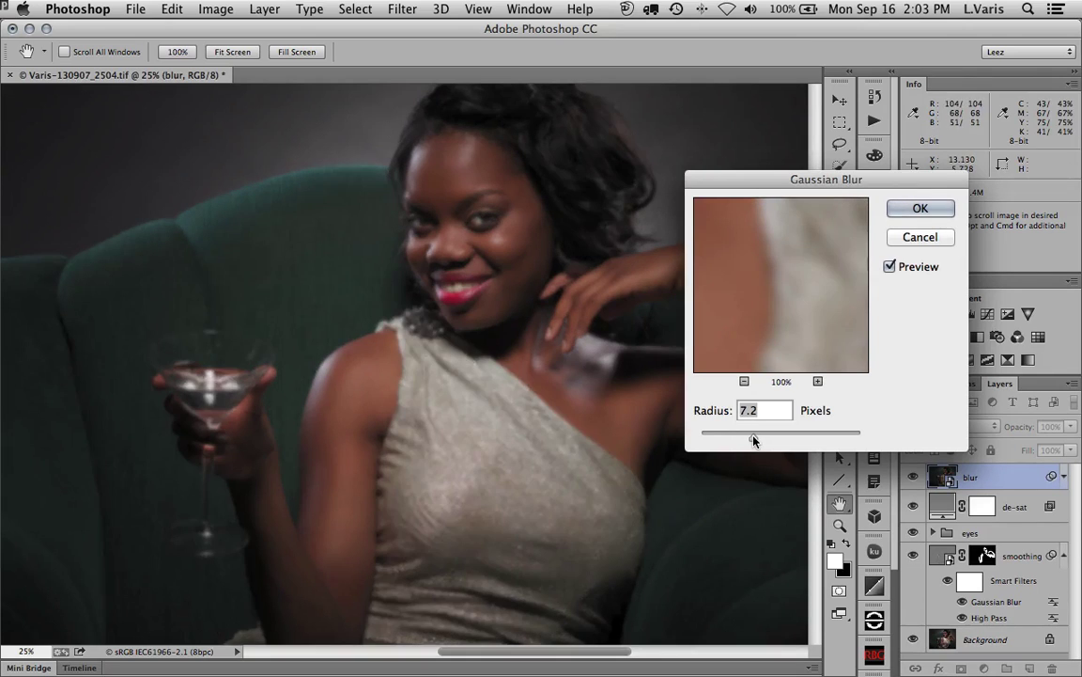
pyautogui.moveTo(753, 439); pyautogui.dragTo(787, 441)
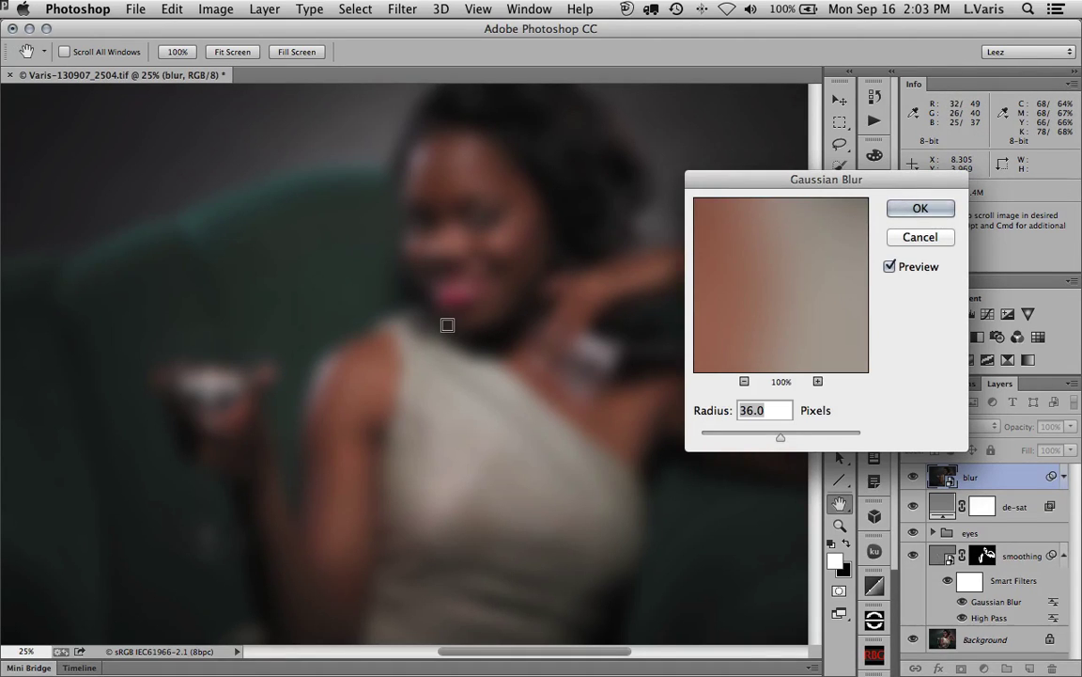
pyautogui.write('40')
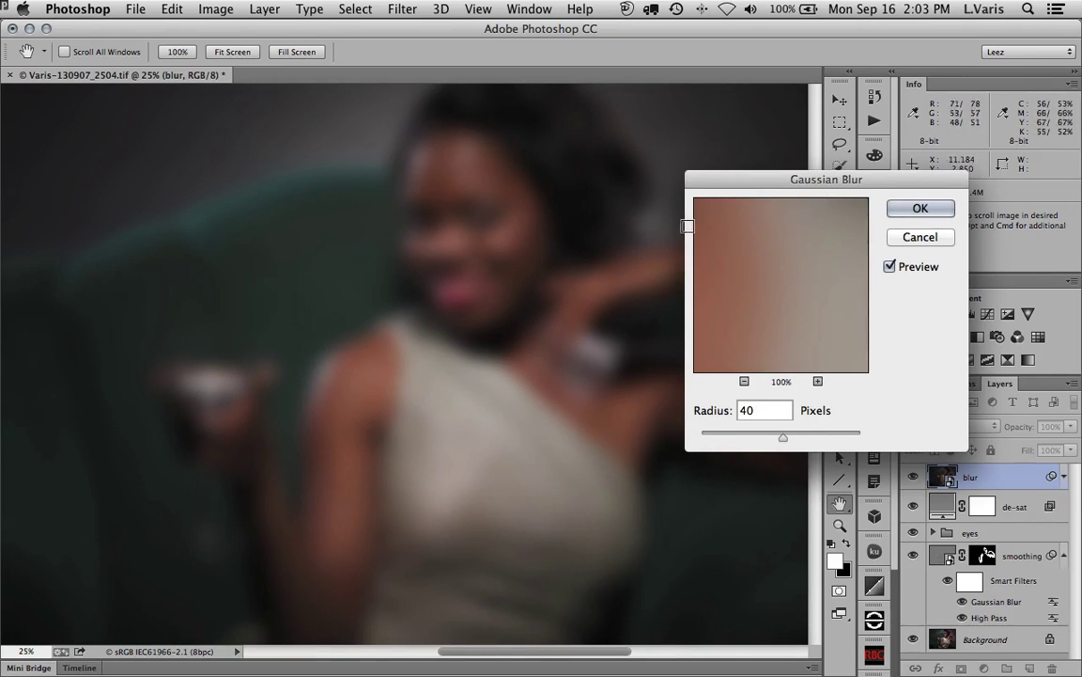
pyautogui.click(919, 209)
pyautogui.press('b')
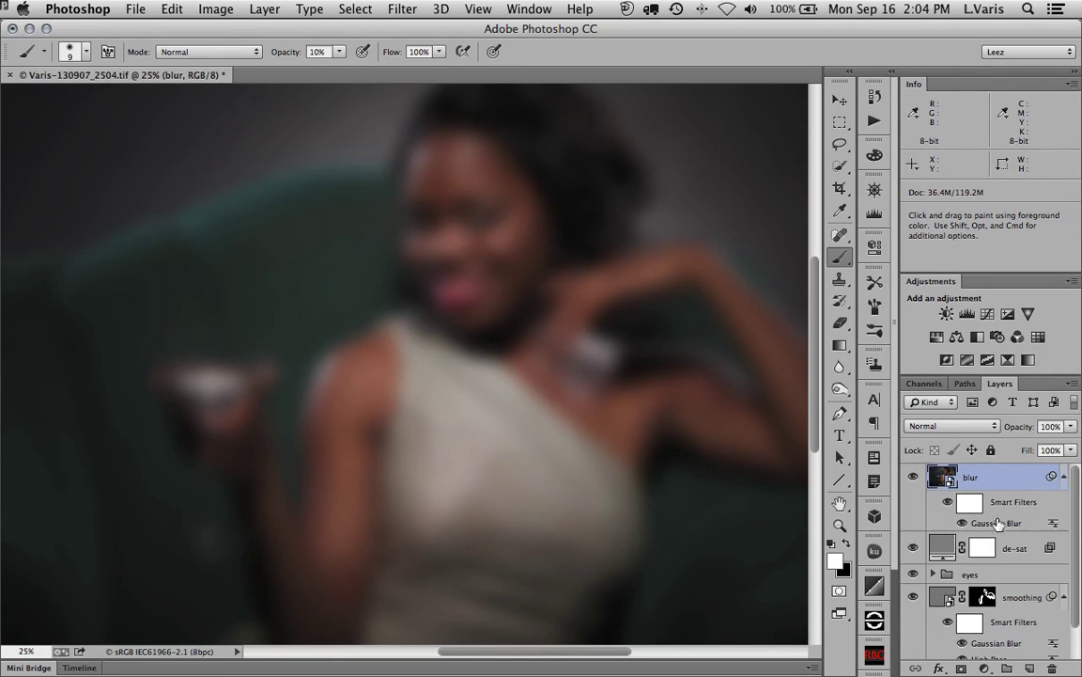
# Step: Set the blur layer's blend mode to Overlay and compare the image with the layer hidden and shown
pyautogui.click(951, 429)
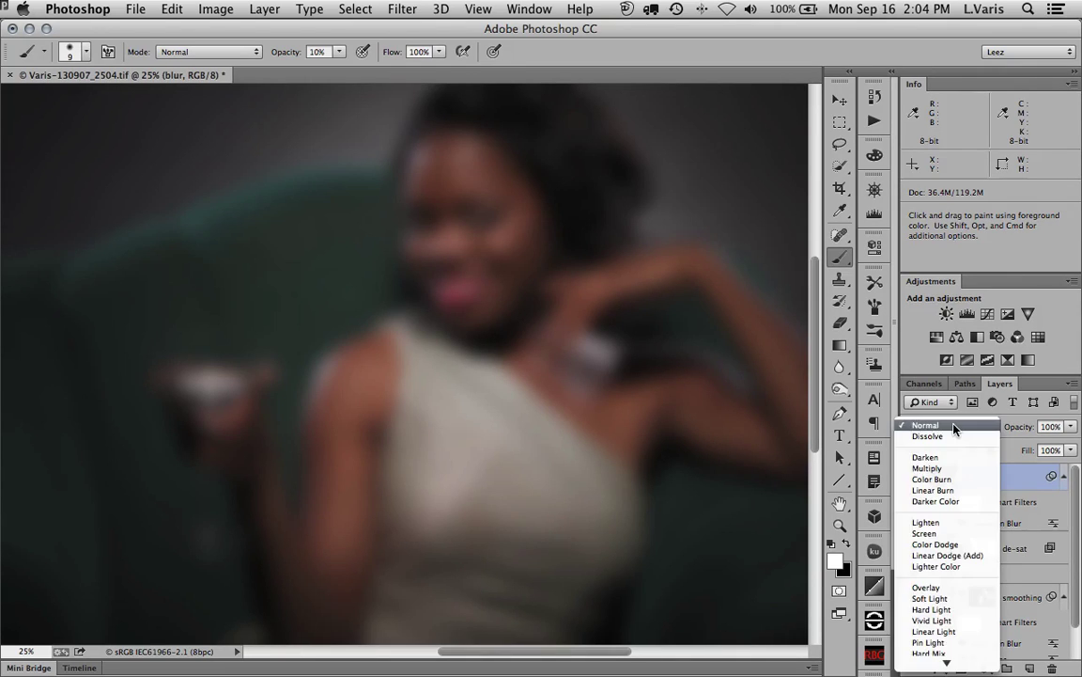
pyautogui.click(949, 587)
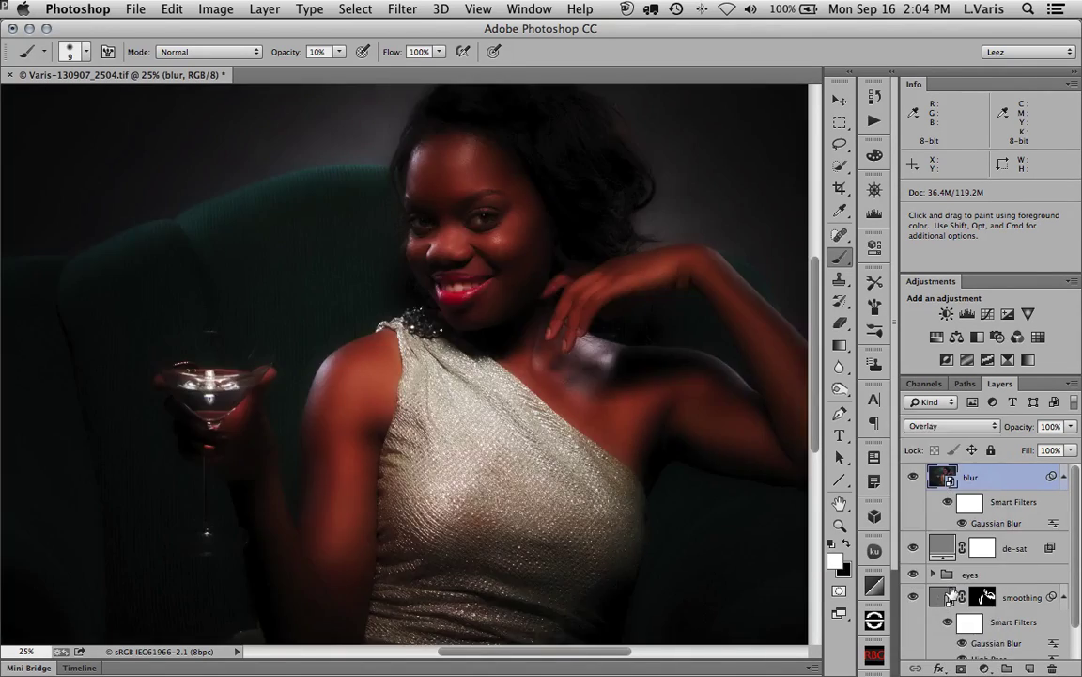
pyautogui.click(915, 479)
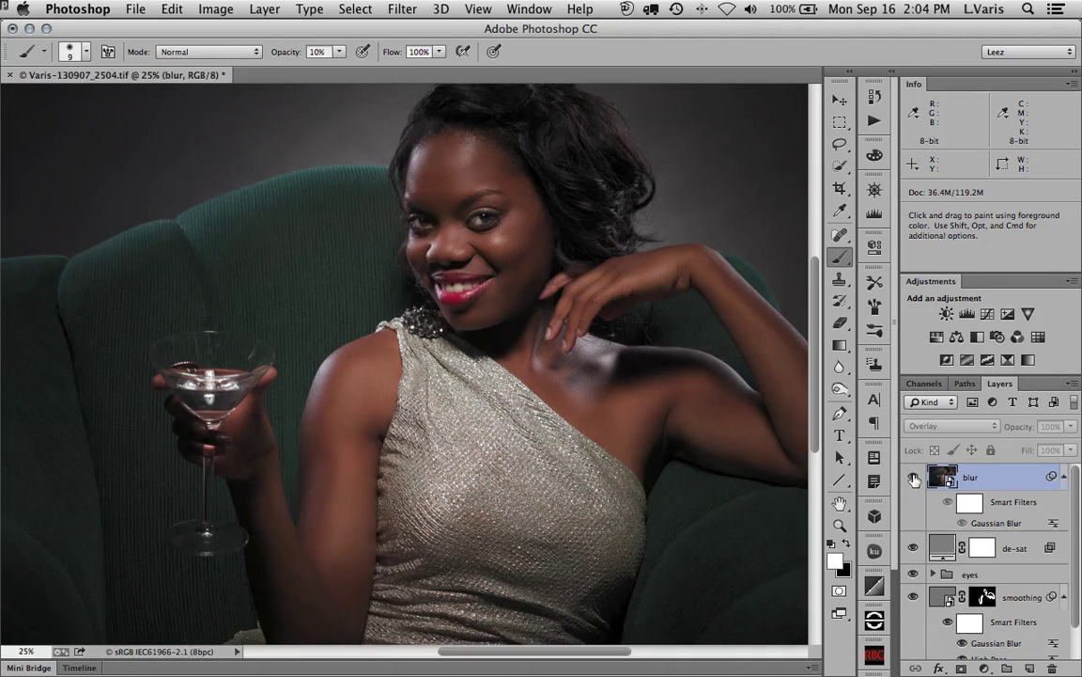
pyautogui.click(914, 479)
pyautogui.click(914, 480)
pyautogui.click(915, 479)
pyautogui.click(914, 479)
pyautogui.click(914, 479)
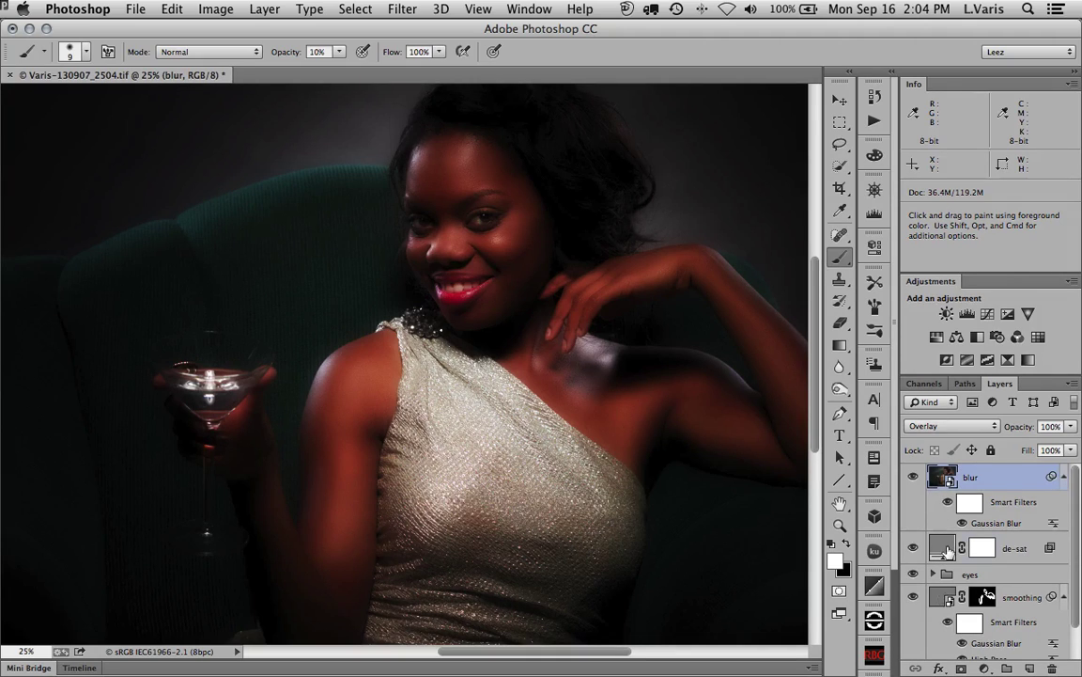
# Step: Add a Curves adjustment layer directly above de-sat, raising the black point to output 95 and lowering the white point to output 240
pyautogui.click(944, 552)
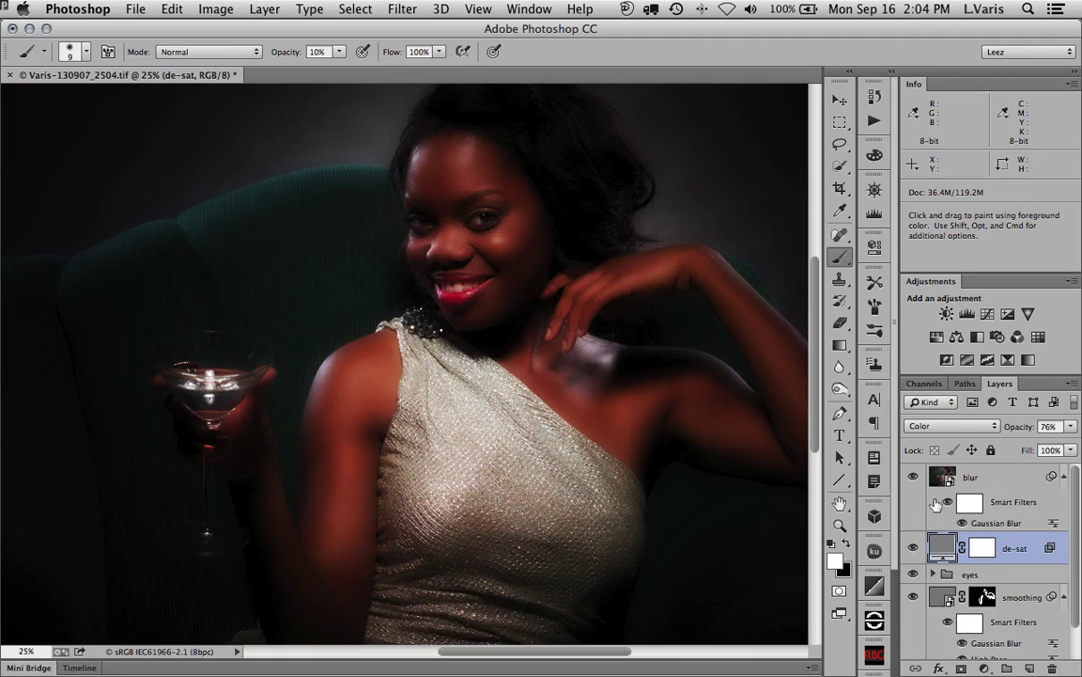
pyautogui.click(987, 315)
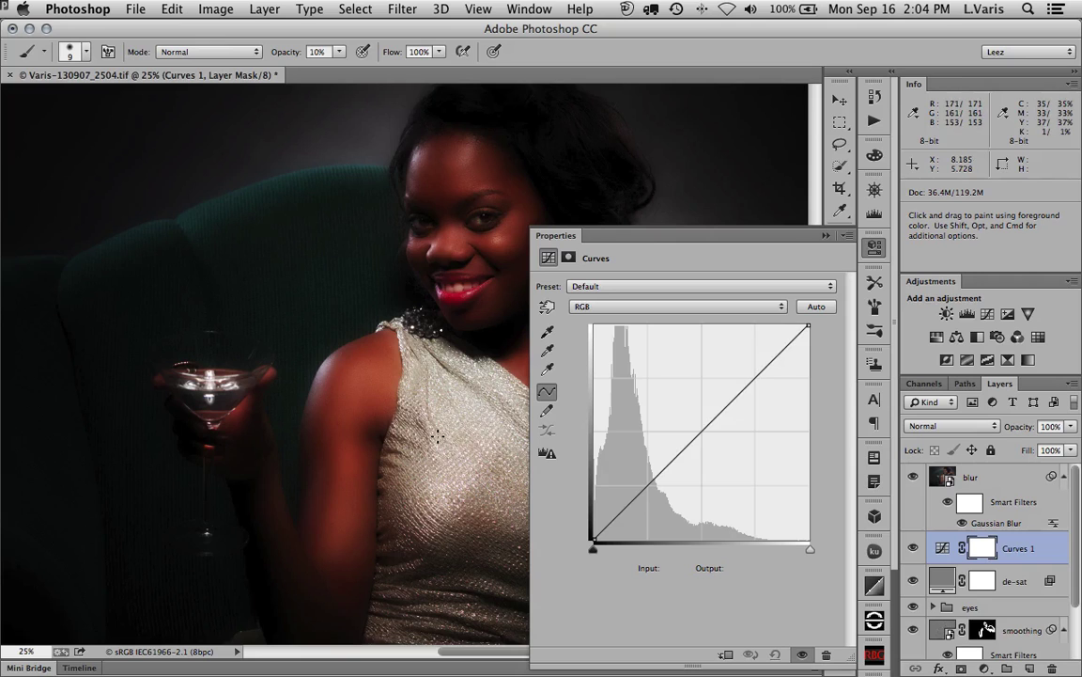
pyautogui.moveTo(394, 395); pyautogui.dragTo(249, 436)
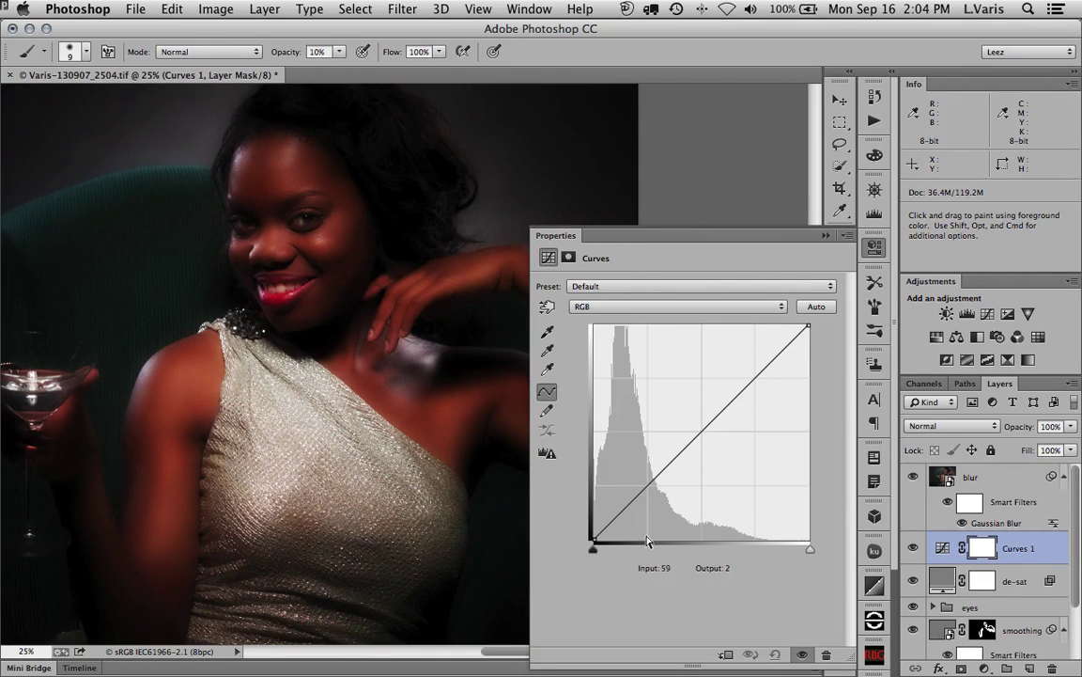
pyautogui.moveTo(595, 537); pyautogui.dragTo(579, 459)
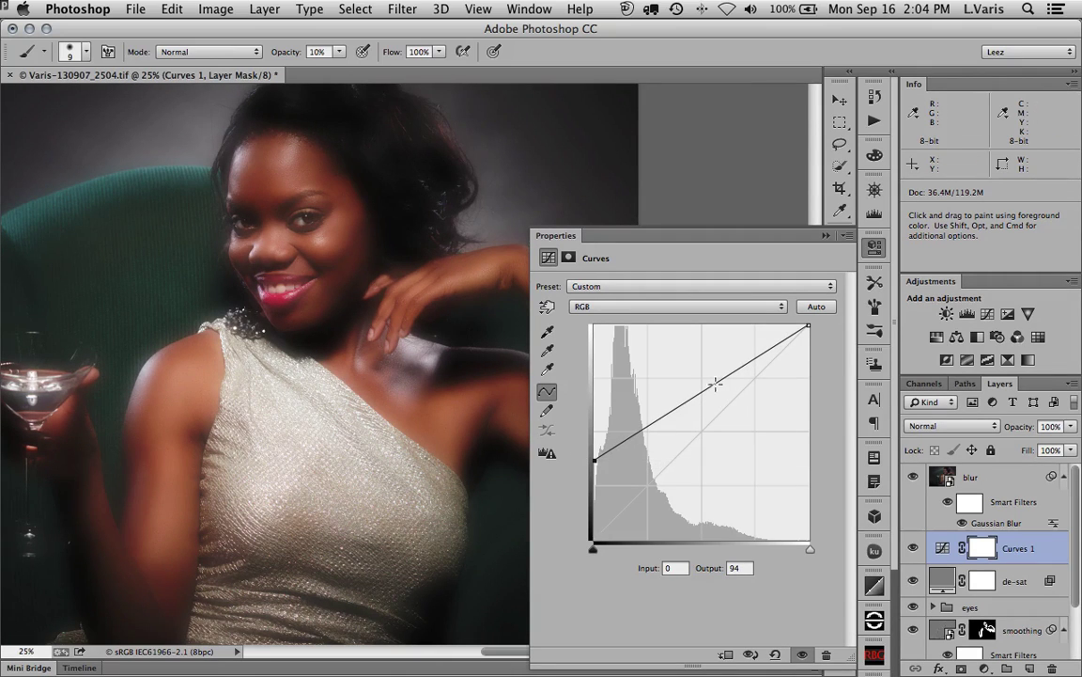
pyautogui.moveTo(807, 327); pyautogui.dragTo(814, 336)
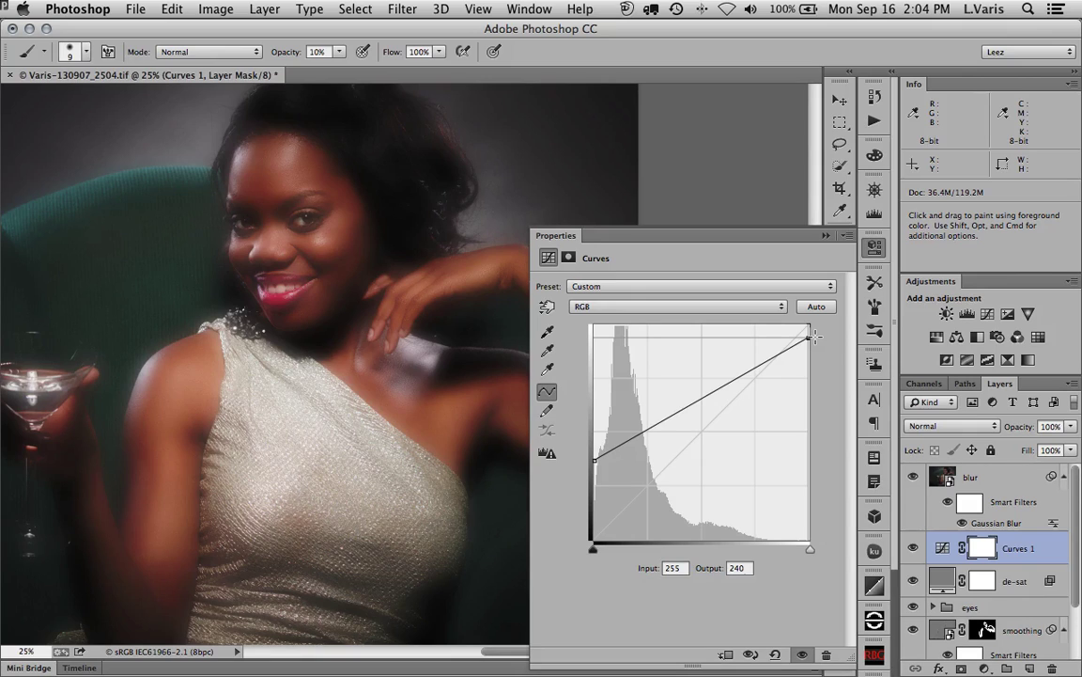
pyautogui.click(594, 458)
pyautogui.press('Up')
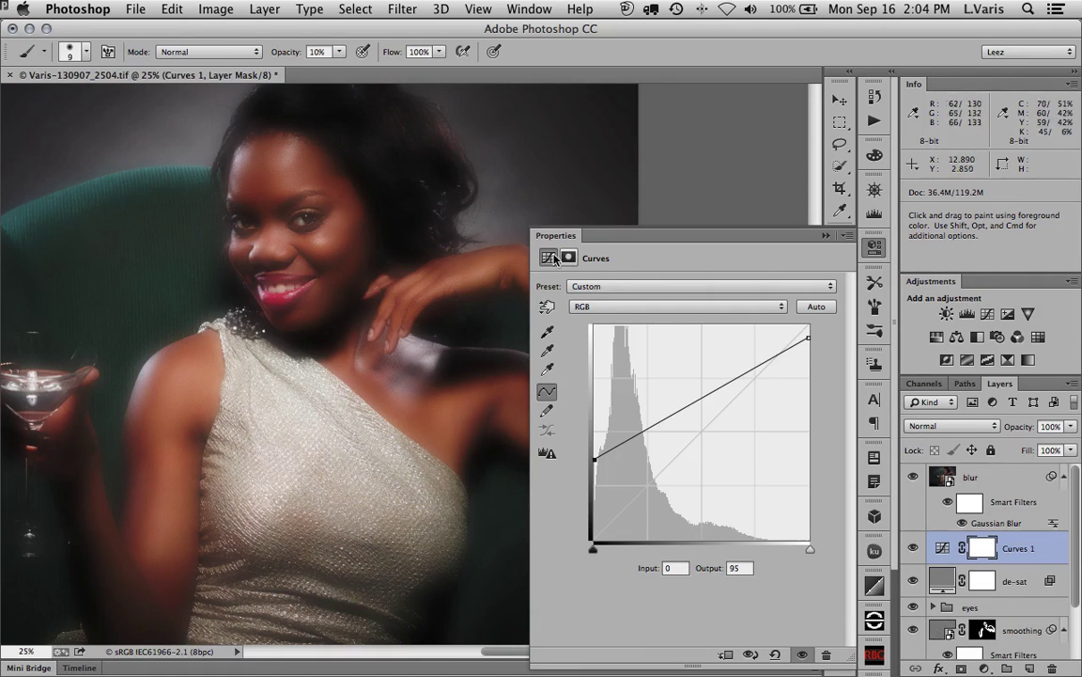
pyautogui.click(826, 236)
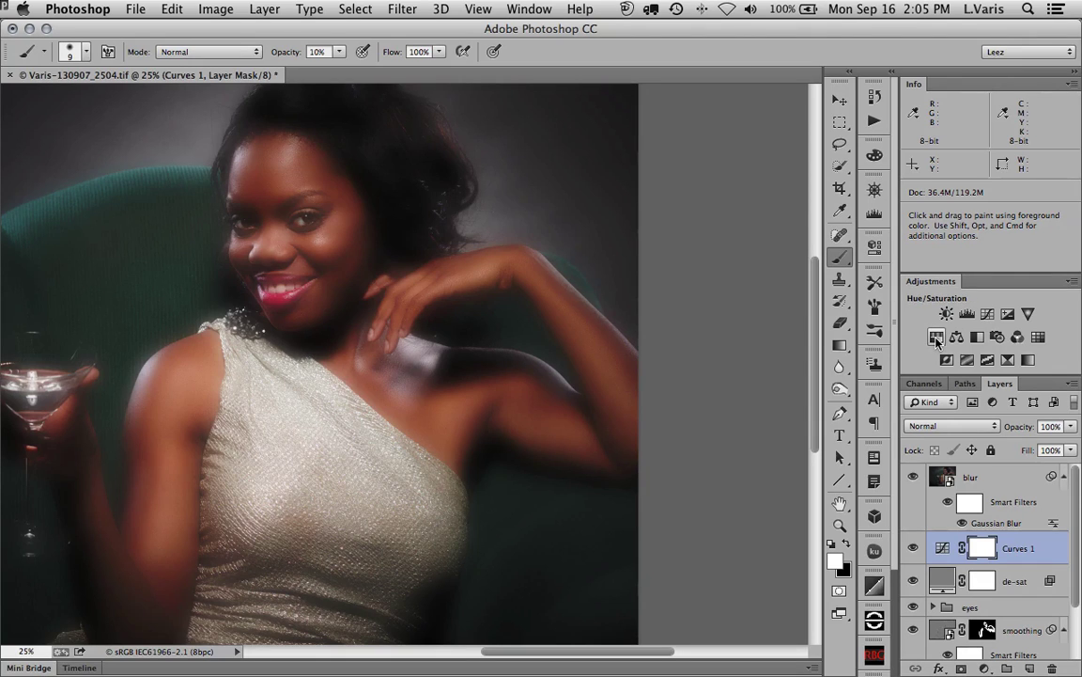
# Step: Add a Hue/Saturation adjustment layer above the Curves layer and set the Reds to hue -6 and saturation -35
pyautogui.click(937, 342)
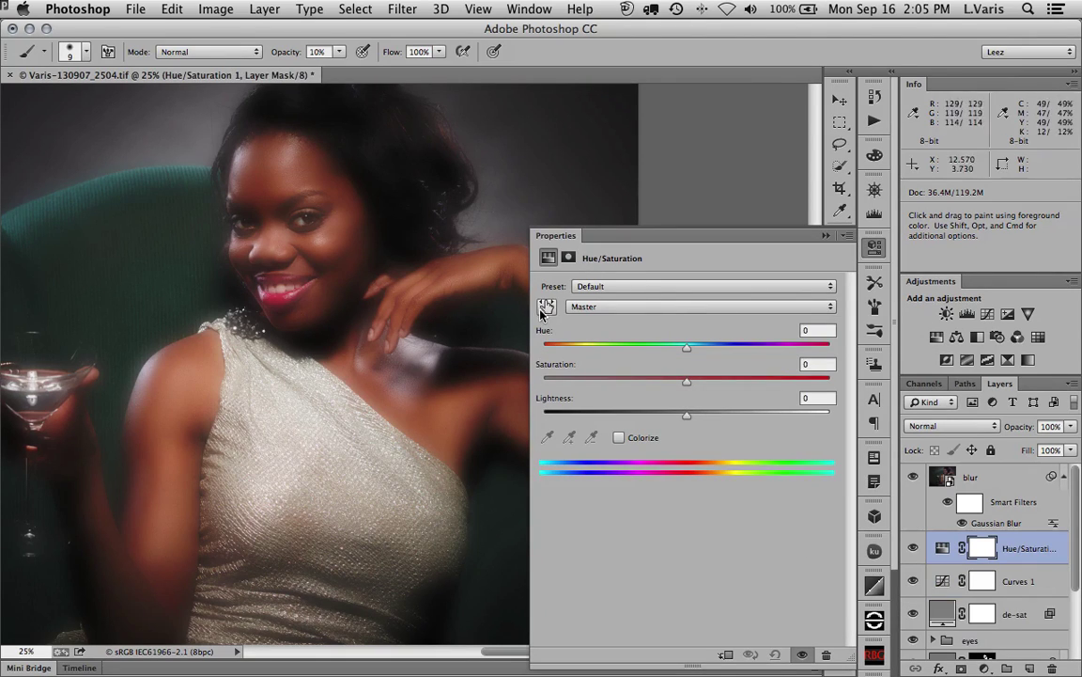
pyautogui.click(677, 309)
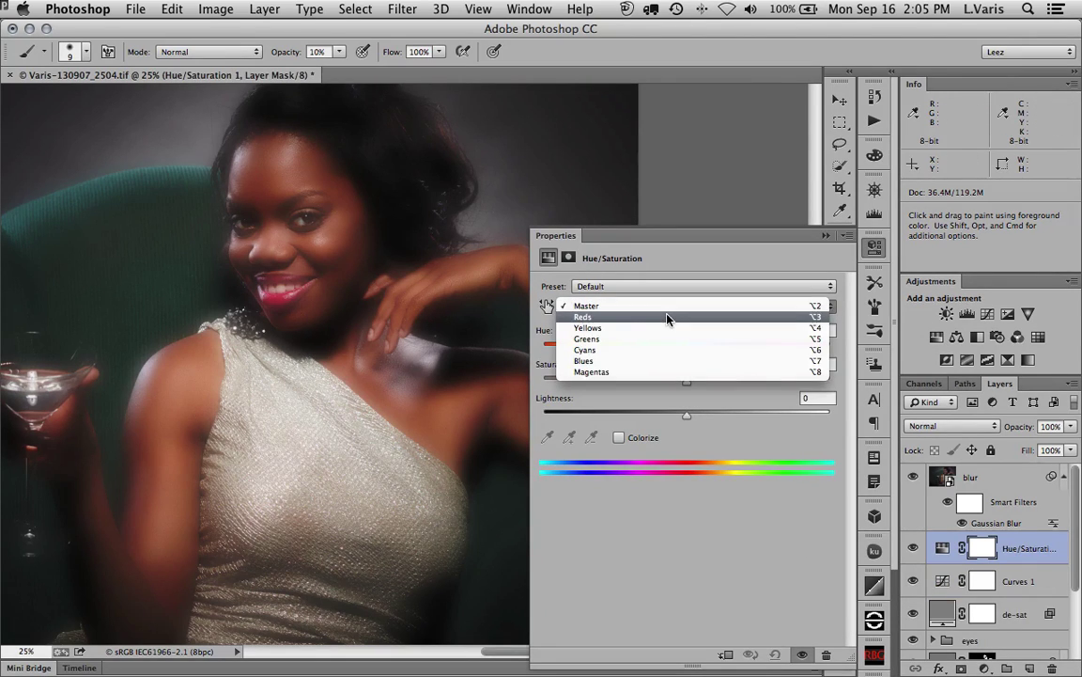
pyautogui.click(667, 317)
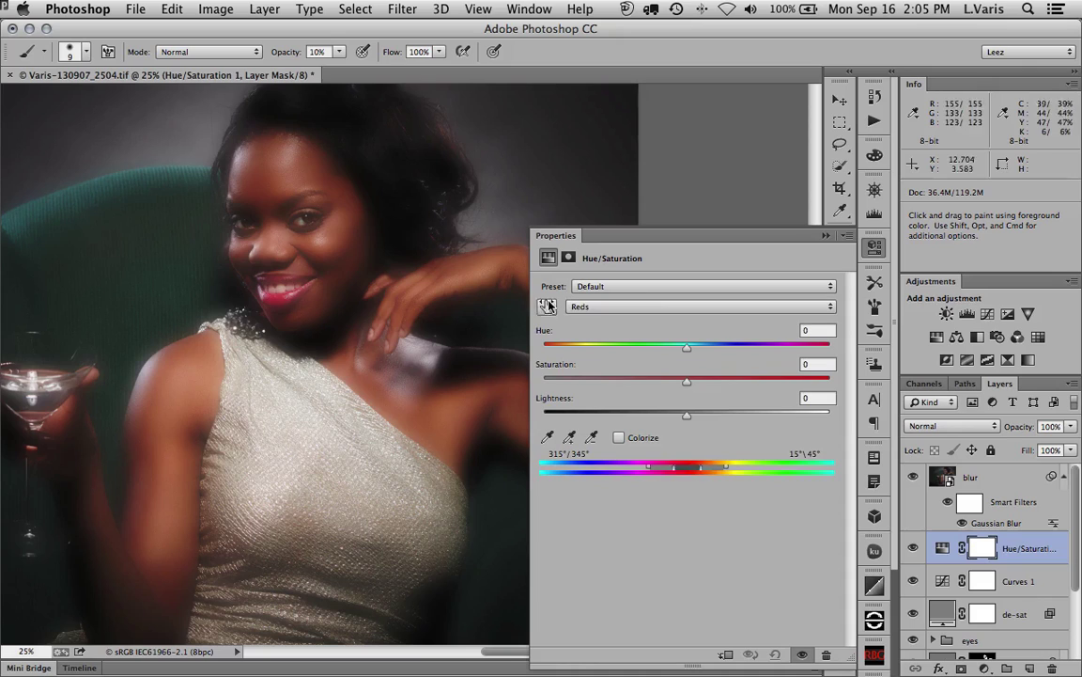
pyautogui.click(608, 311)
pyautogui.click(609, 296)
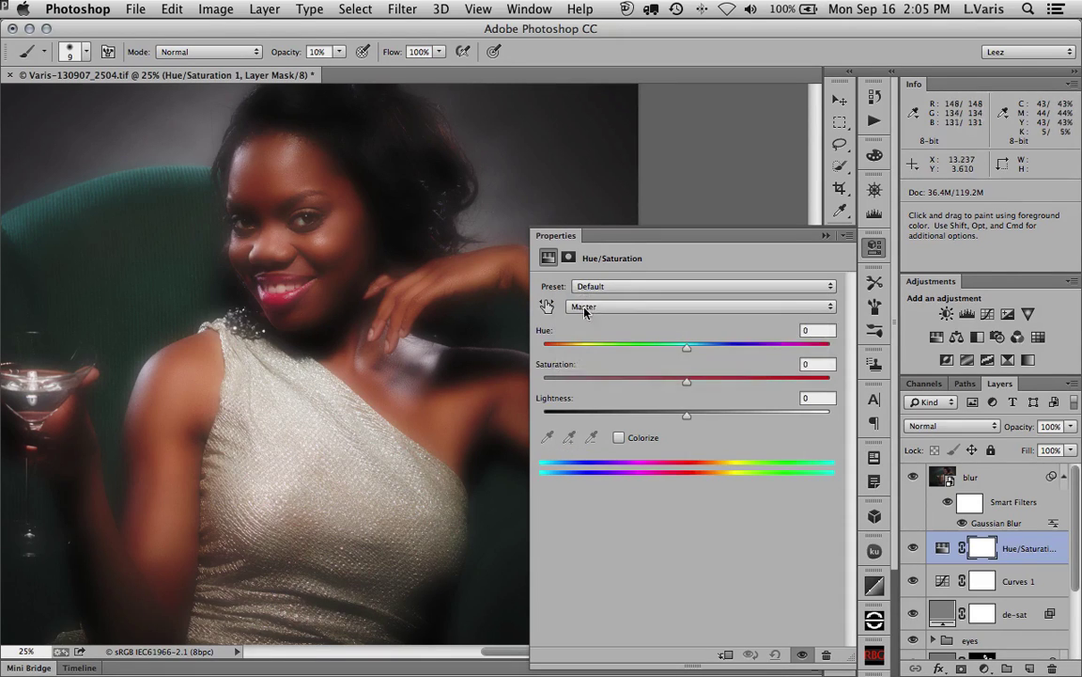
pyautogui.click(618, 307)
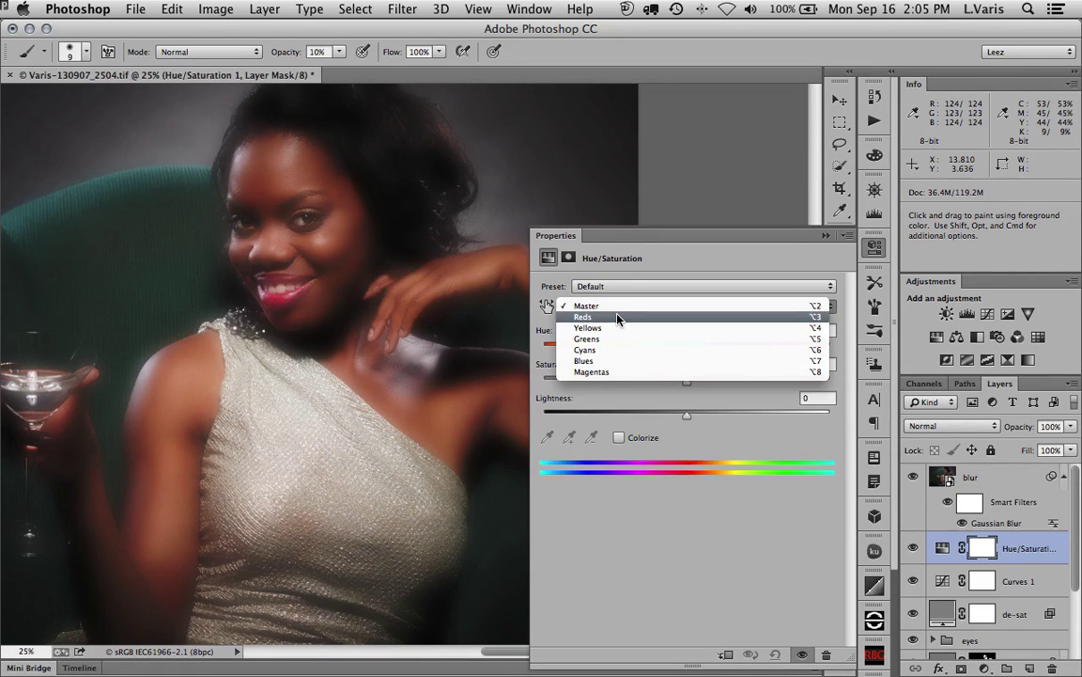
pyautogui.click(617, 318)
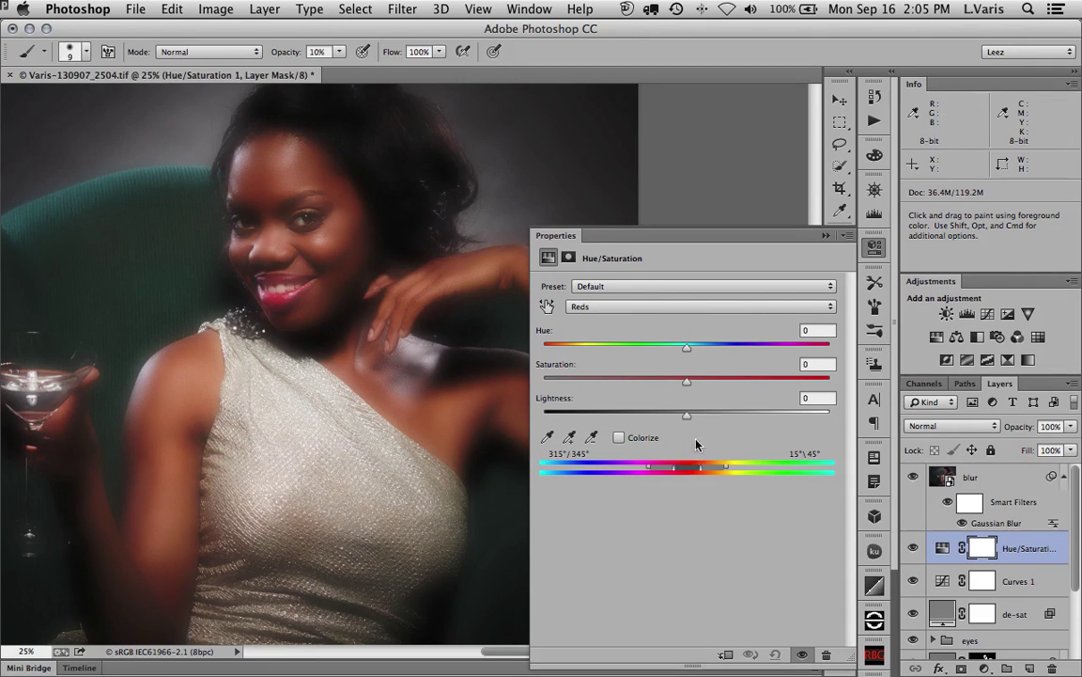
pyautogui.moveTo(686, 386); pyautogui.dragTo(641, 385)
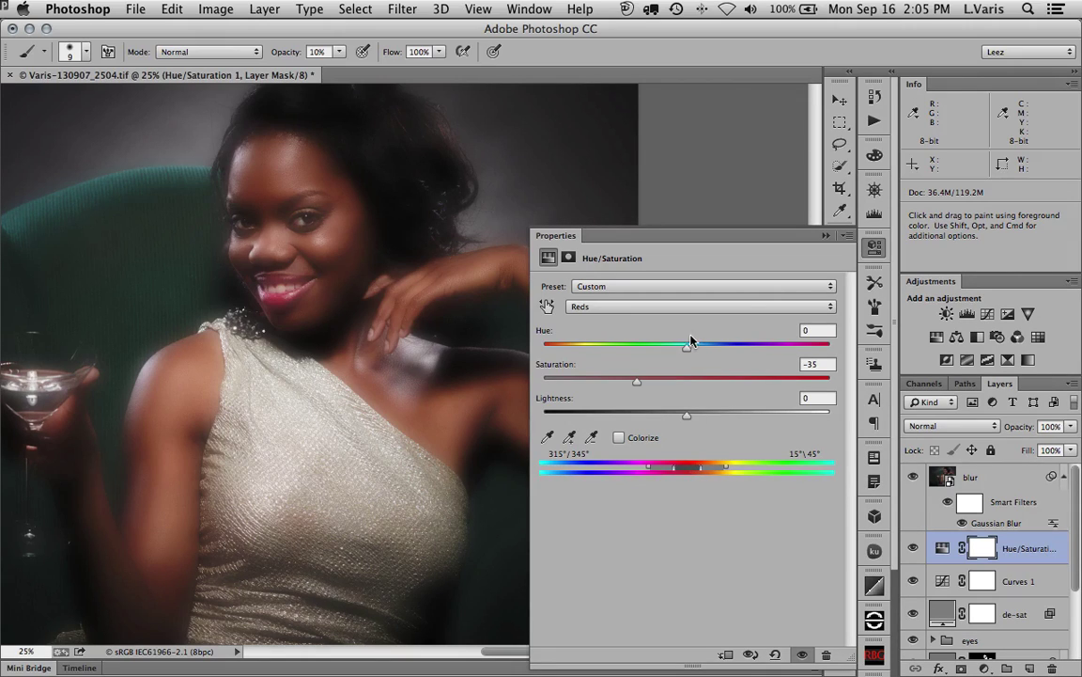
pyautogui.moveTo(686, 349); pyautogui.dragTo(684, 349)
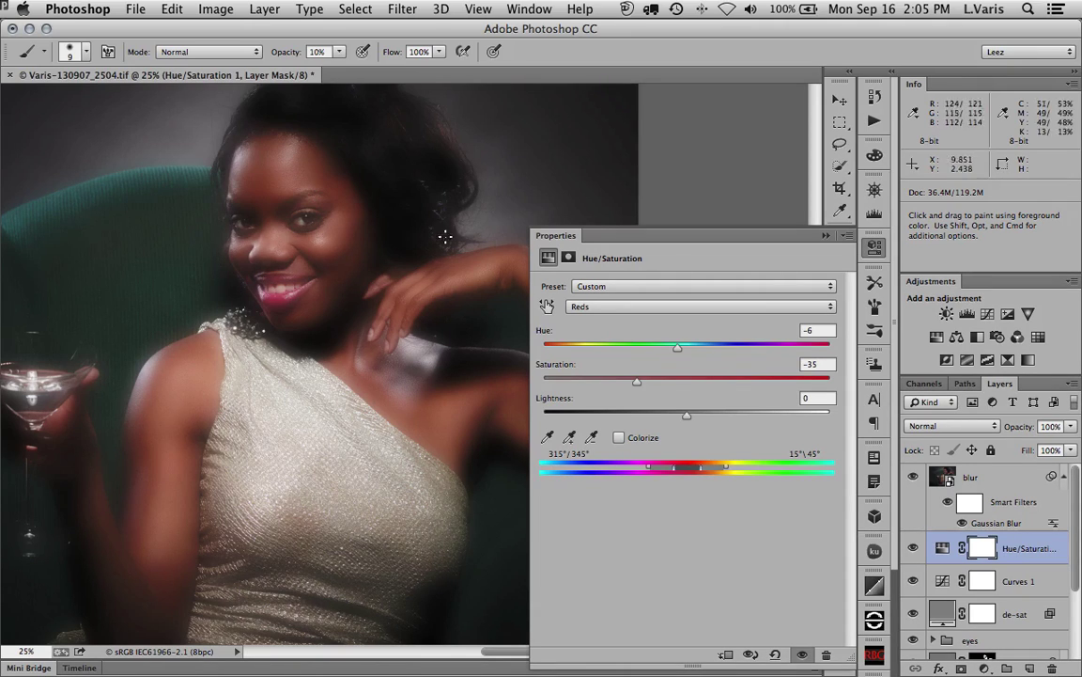
pyautogui.click(824, 237)
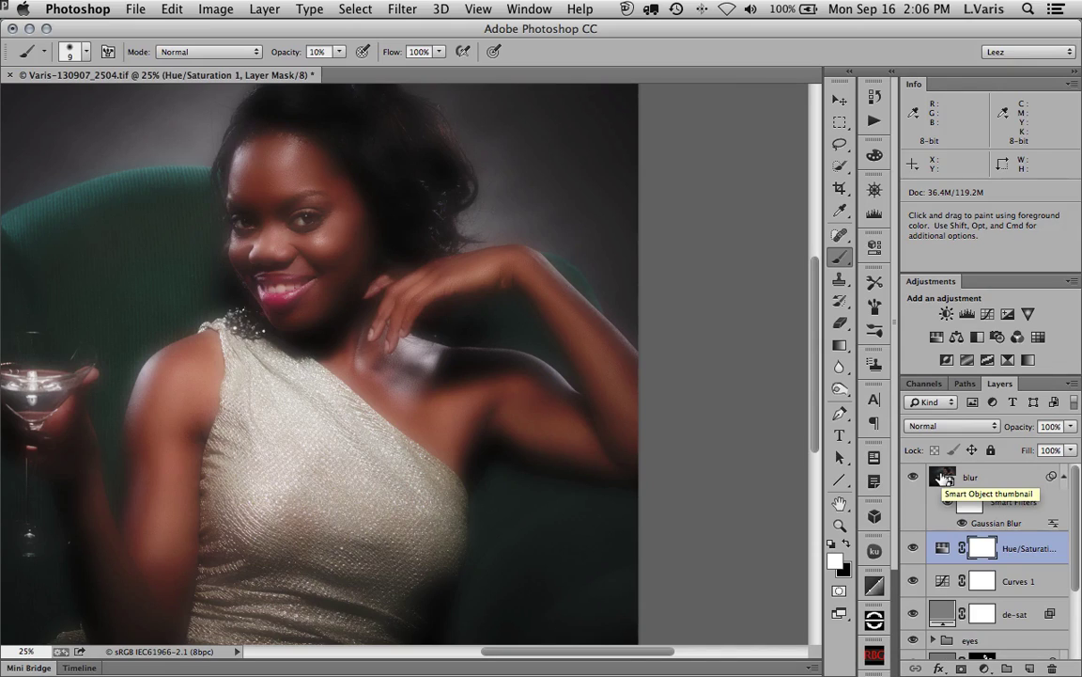
# Step: Group the blur, Hue/Saturation and Curves layers into a new group named "Glow"
pyautogui.click(943, 581)
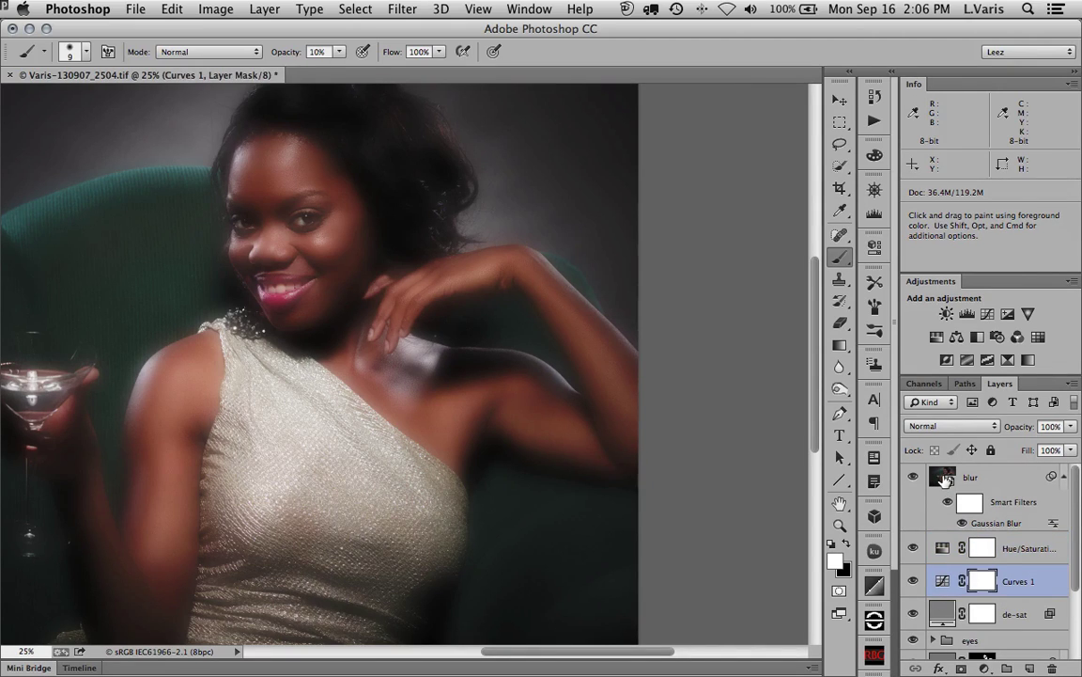
pyautogui.keyDown('shift'); pyautogui.click(977, 479); pyautogui.keyUp('shift')
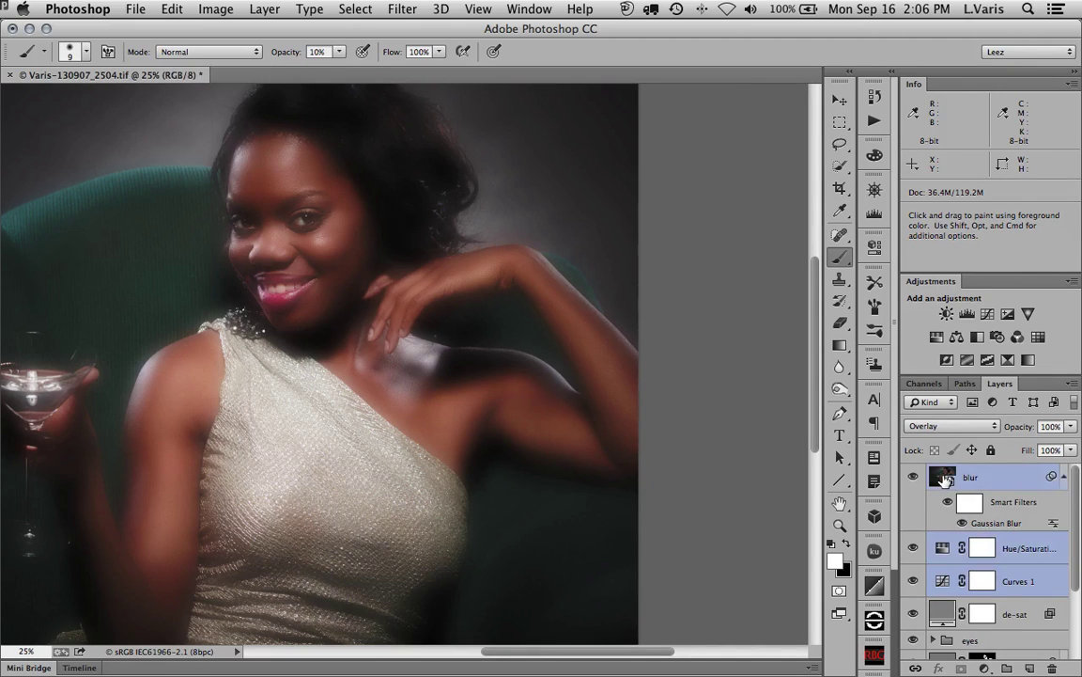
pyautogui.click(1072, 383)
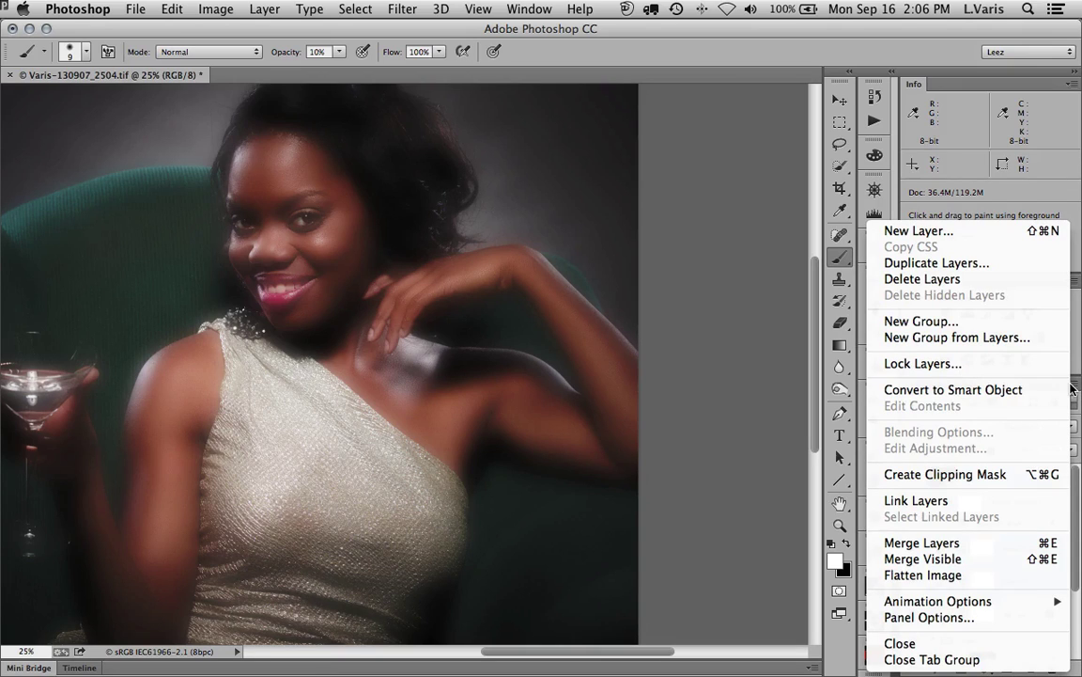
pyautogui.click(966, 339)
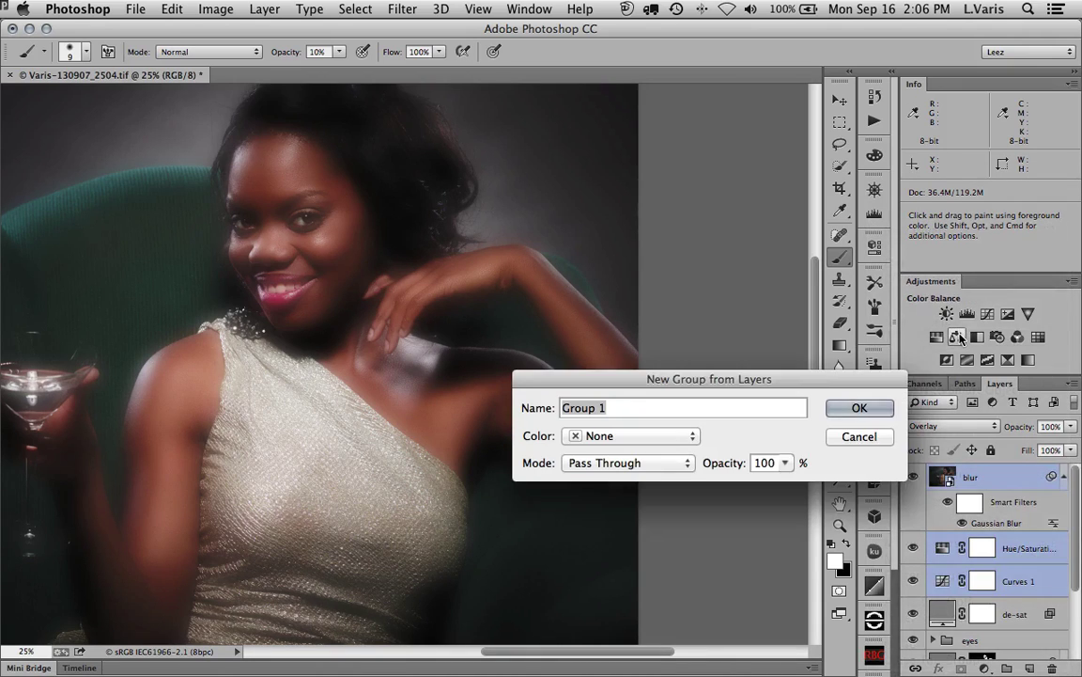
pyautogui.write('Glow')
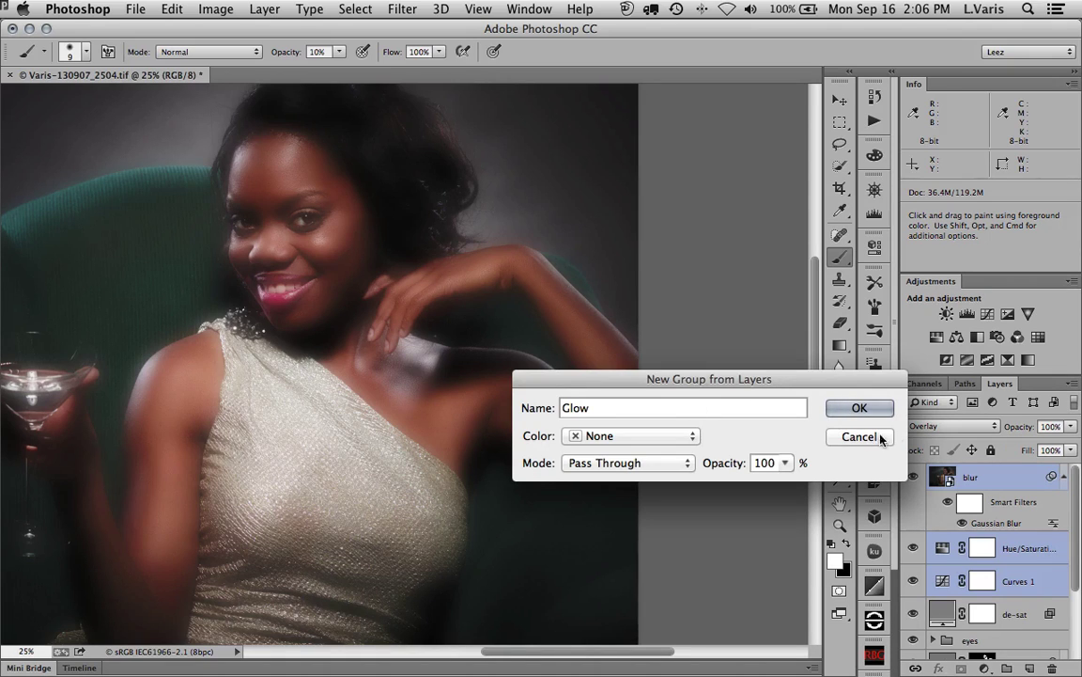
pyautogui.click(851, 410)
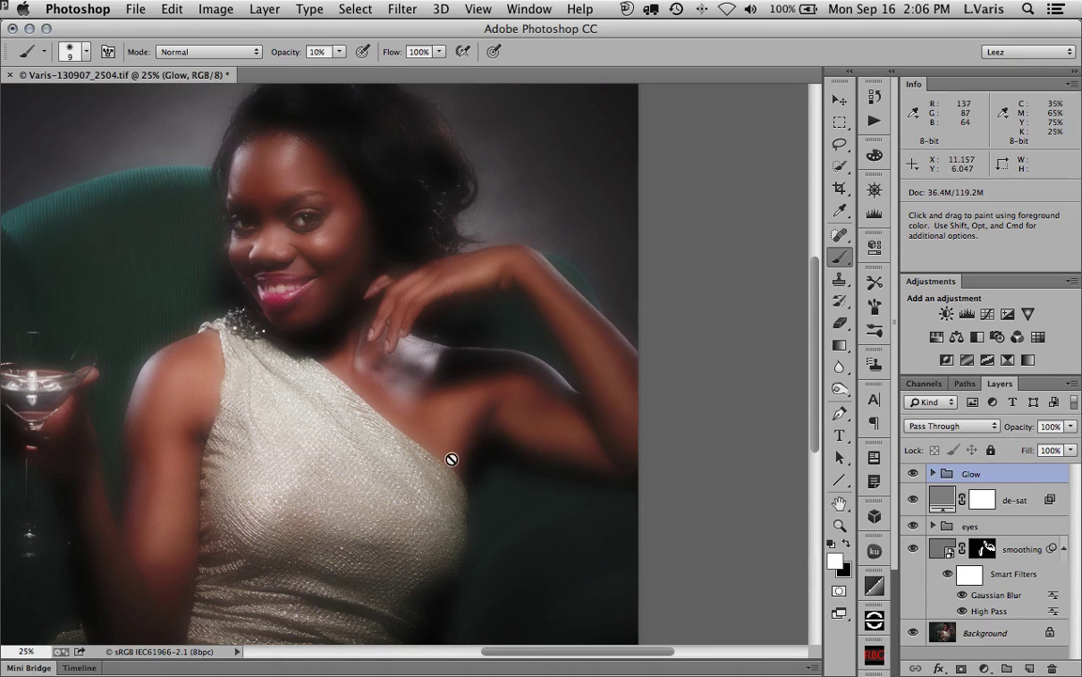
# Step: Lower the Glow group's opacity to 50% and compare the image with the group hidden and shown
pyautogui.moveTo(457, 454); pyautogui.dragTo(615, 458)
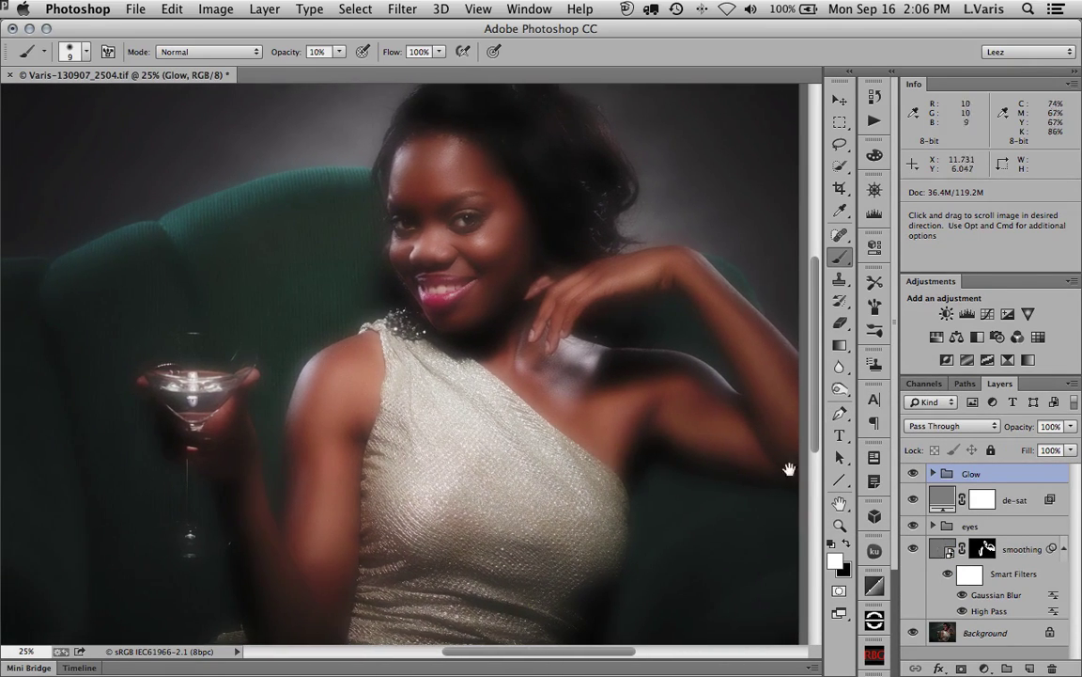
pyautogui.click(1071, 426)
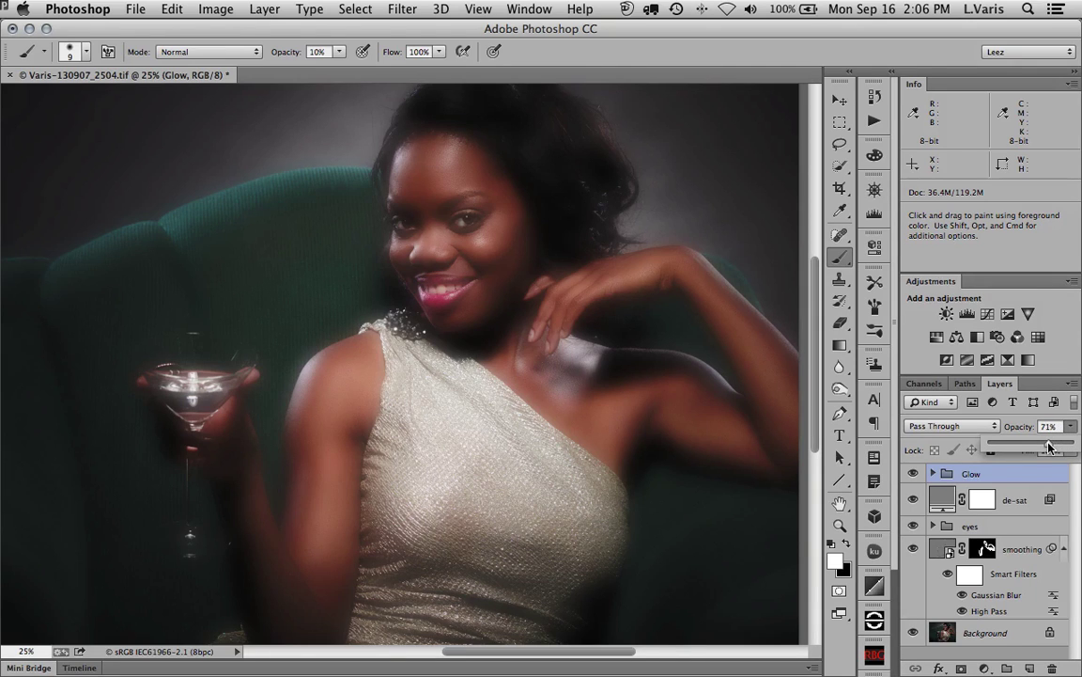
pyautogui.moveTo(1071, 441); pyautogui.dragTo(1046, 448)
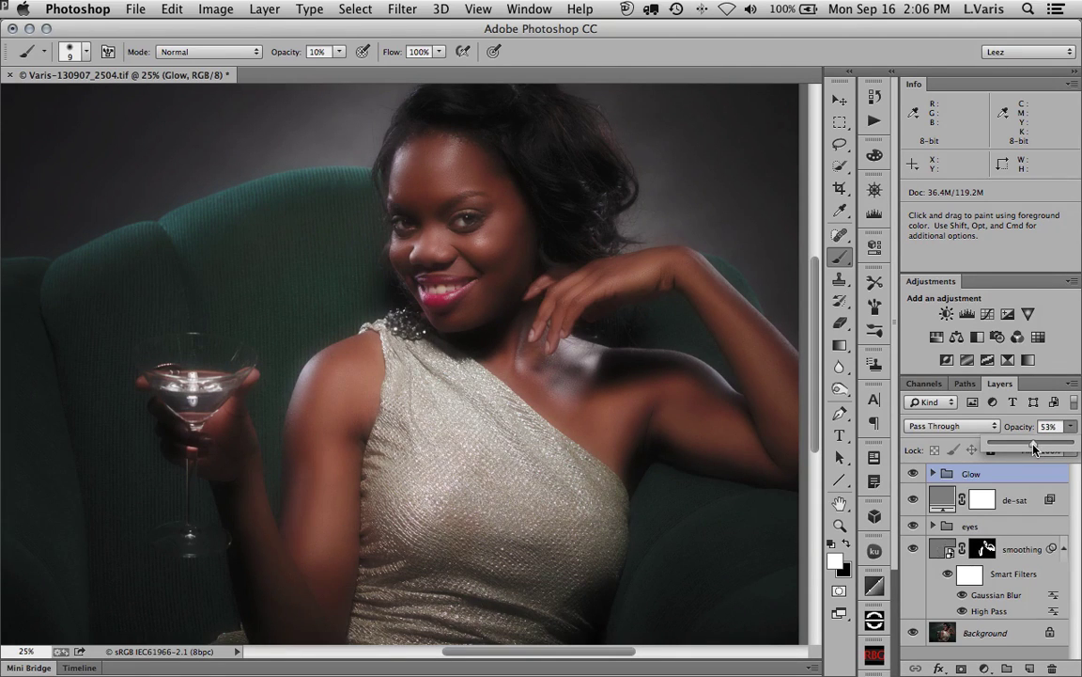
pyautogui.moveTo(1032, 448); pyautogui.dragTo(1030, 448)
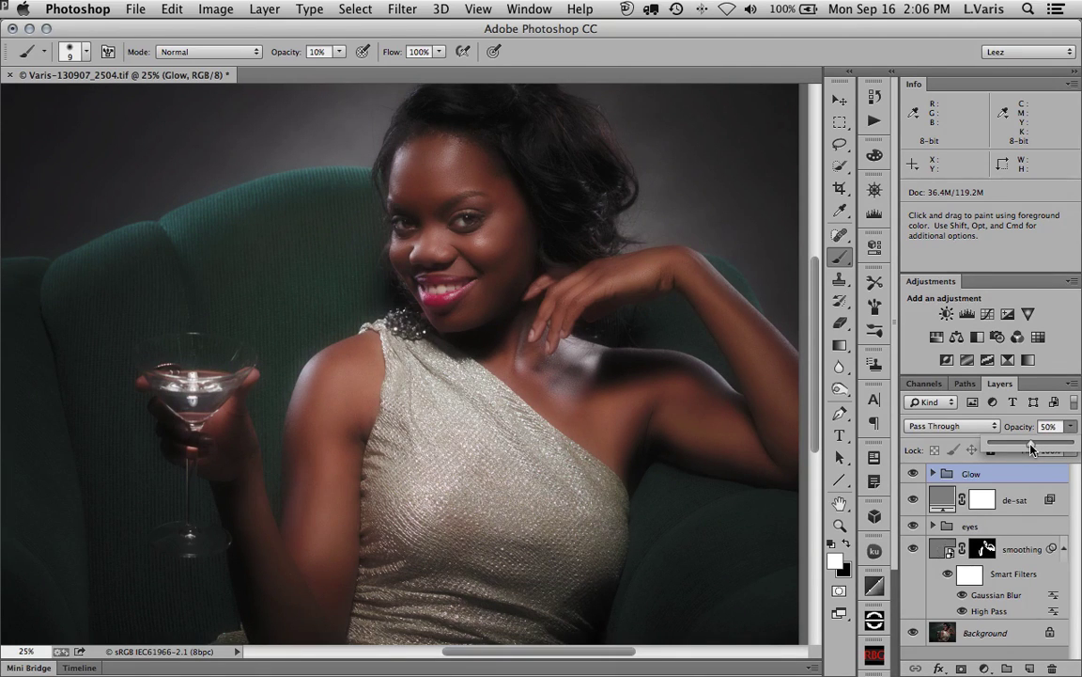
pyautogui.click(913, 473)
pyautogui.click(913, 475)
pyautogui.click(913, 474)
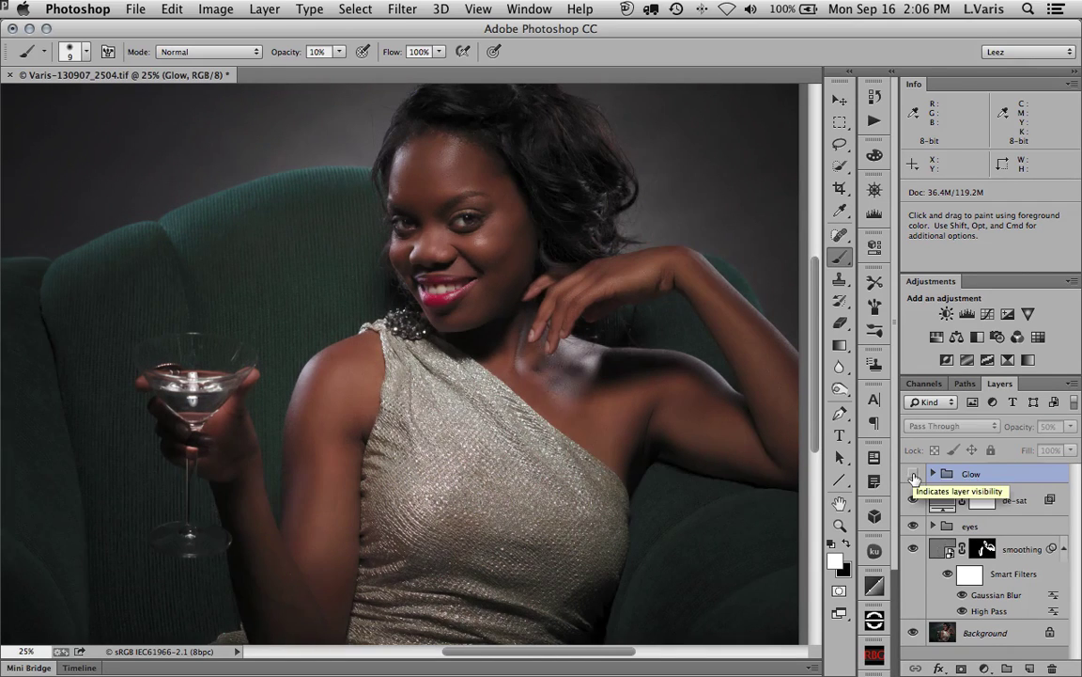
pyautogui.click(913, 474)
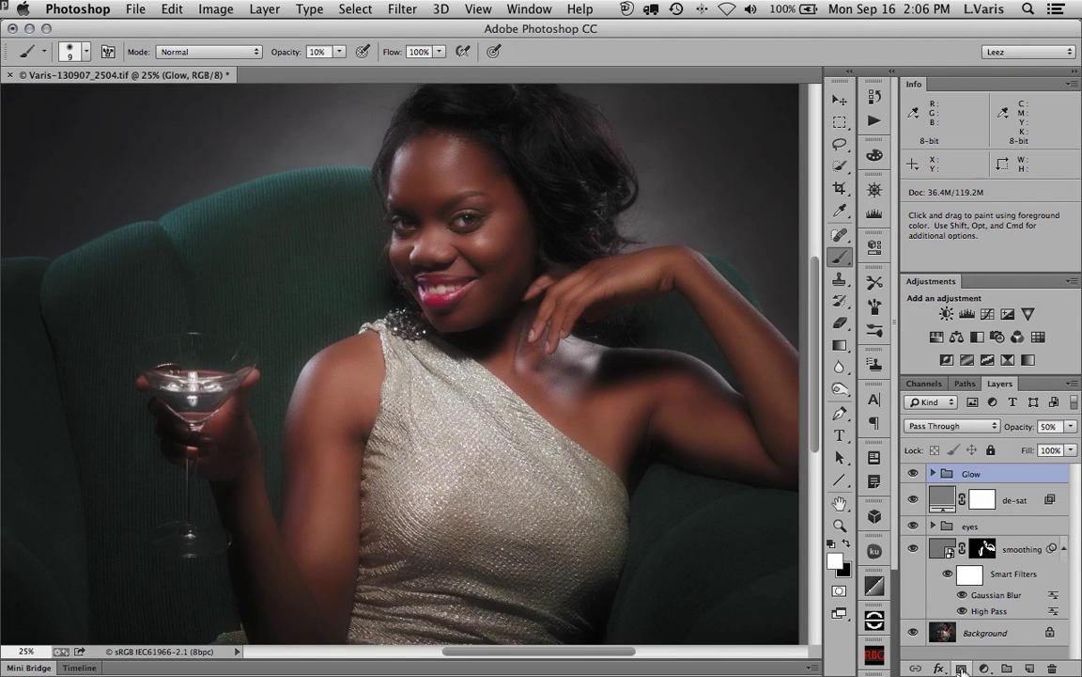
# Step: Add a white layer mask to the Glow group and ready the Brush with black as the foreground color
pyautogui.click(961, 669)
pyautogui.click(847, 542)
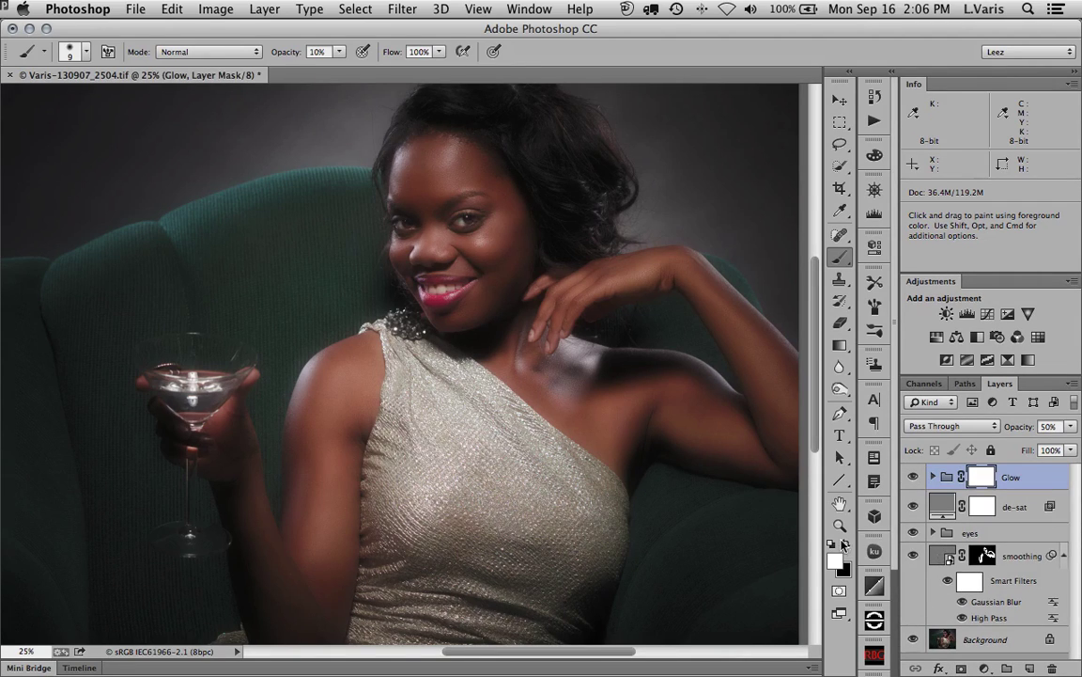
pyautogui.click(839, 260)
# Step: Paint black over both eyes on the Glow group's mask with a 57 px brush at 100% opacity
pyautogui.press('super+space')
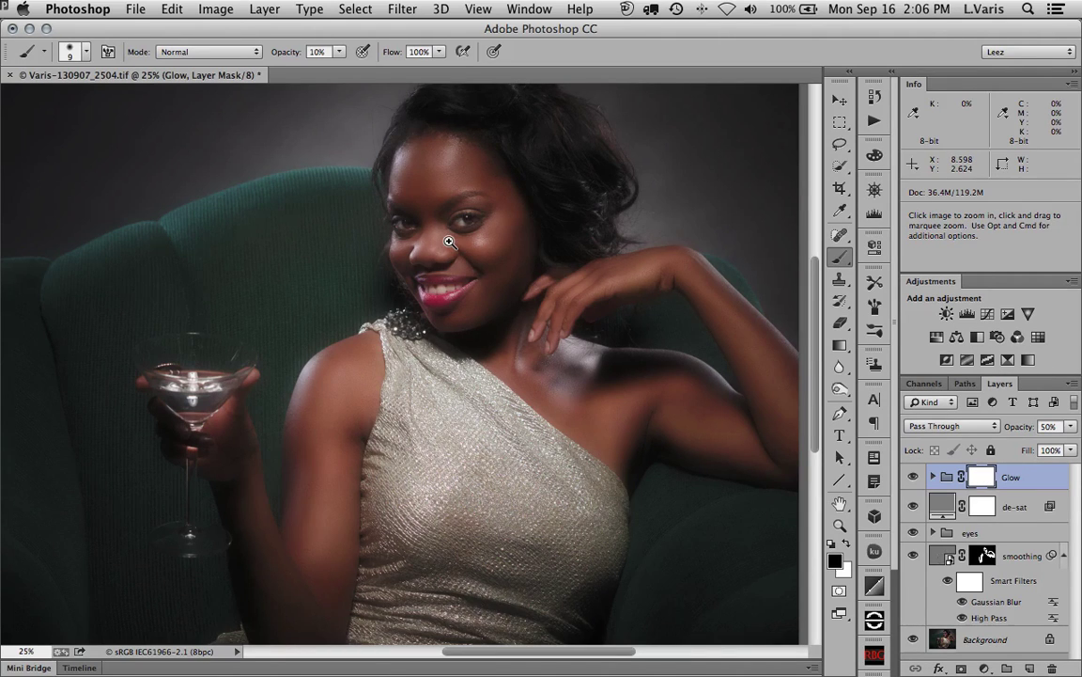
pyautogui.click(442, 242)
pyautogui.click(447, 248)
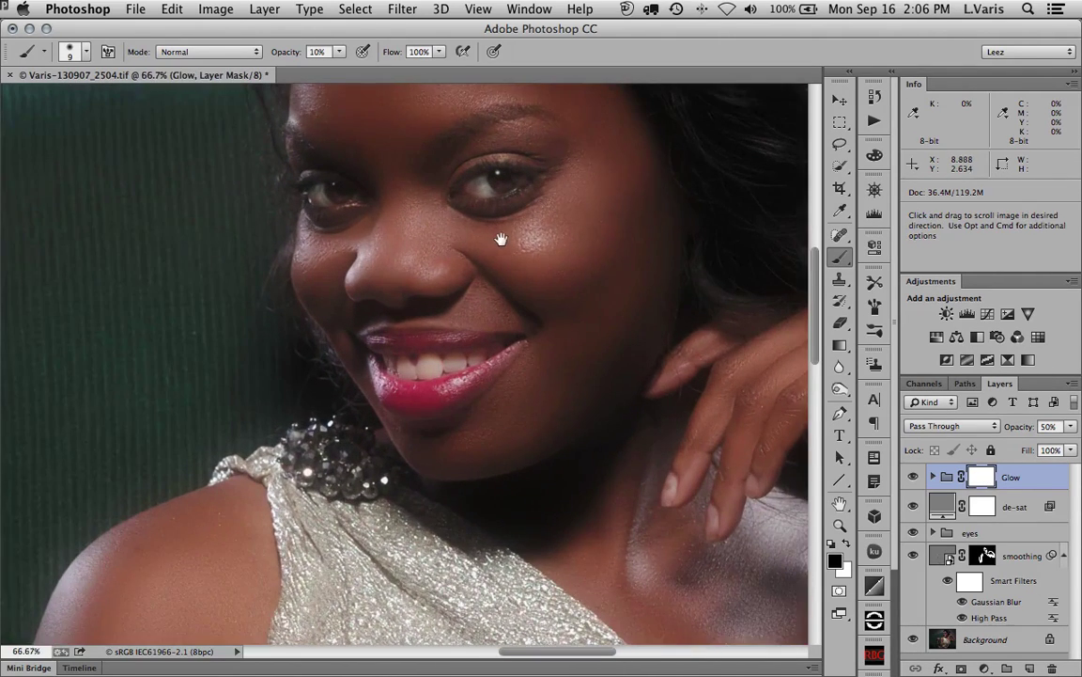
pyautogui.moveTo(473, 237); pyautogui.dragTo(484, 230)
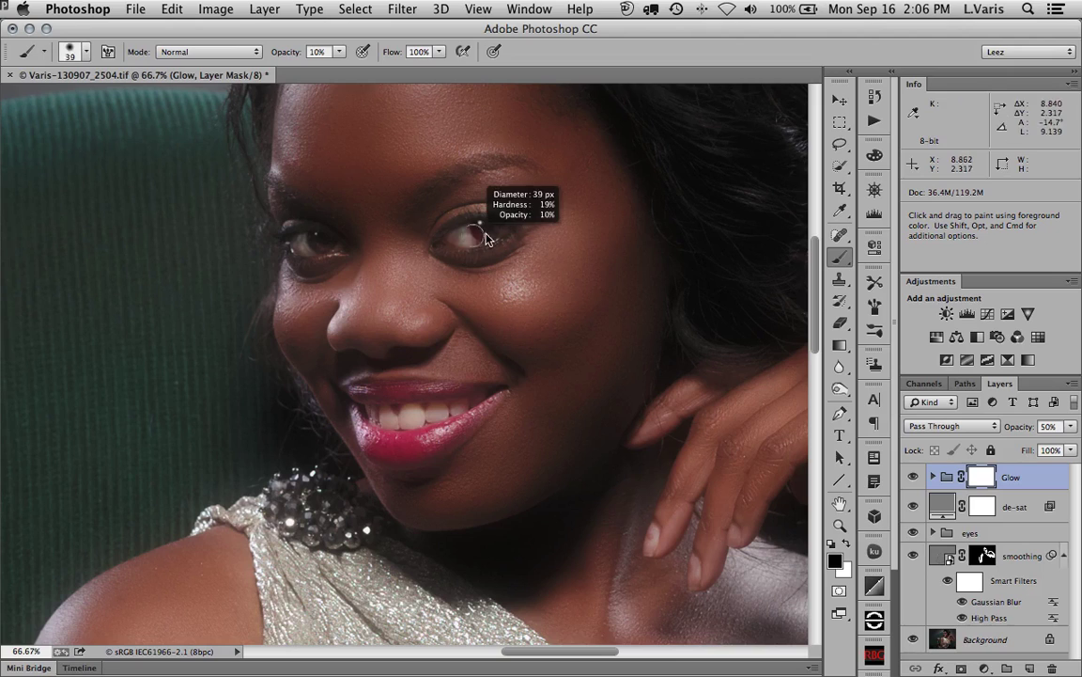
pyautogui.press('0')
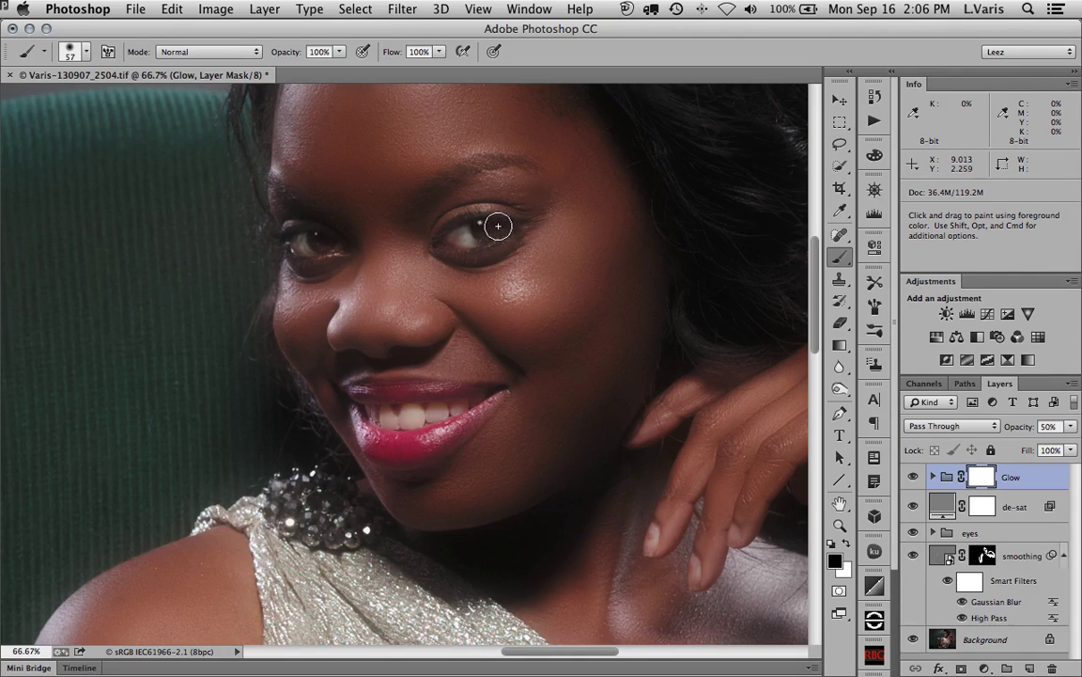
pyautogui.click(495, 230)
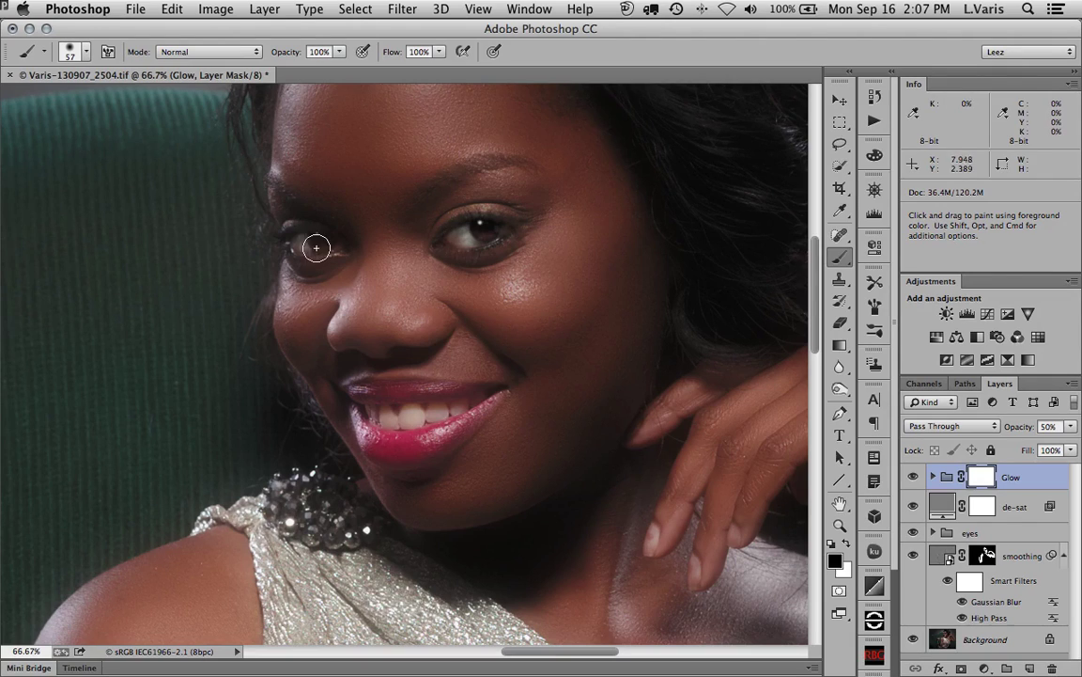
pyautogui.moveTo(314, 242); pyautogui.dragTo(299, 249)
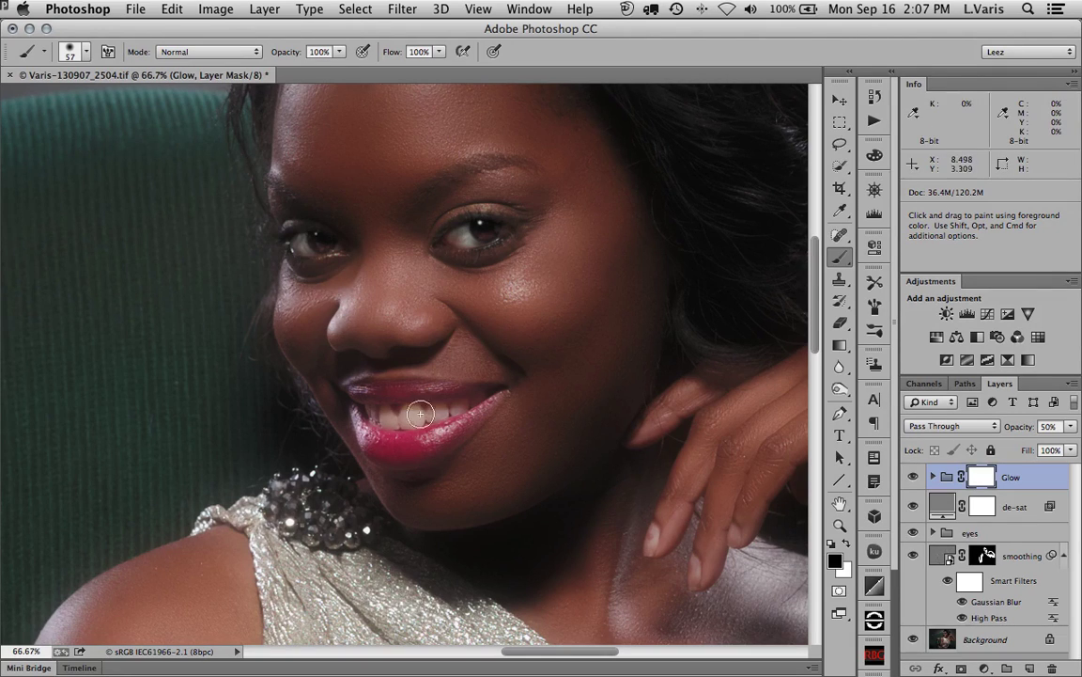
# Step: Paint black on the Glow group's mask over the teeth and lower lip, and over the ring and liquid at the martini glass
pyautogui.moveTo(398, 419)
pyautogui.mouseDown()
pyautogui.moveTo(375, 435)
pyautogui.moveTo(460, 398)
pyautogui.moveTo(415, 437)
pyautogui.moveTo(493, 422)
pyautogui.mouseUp()
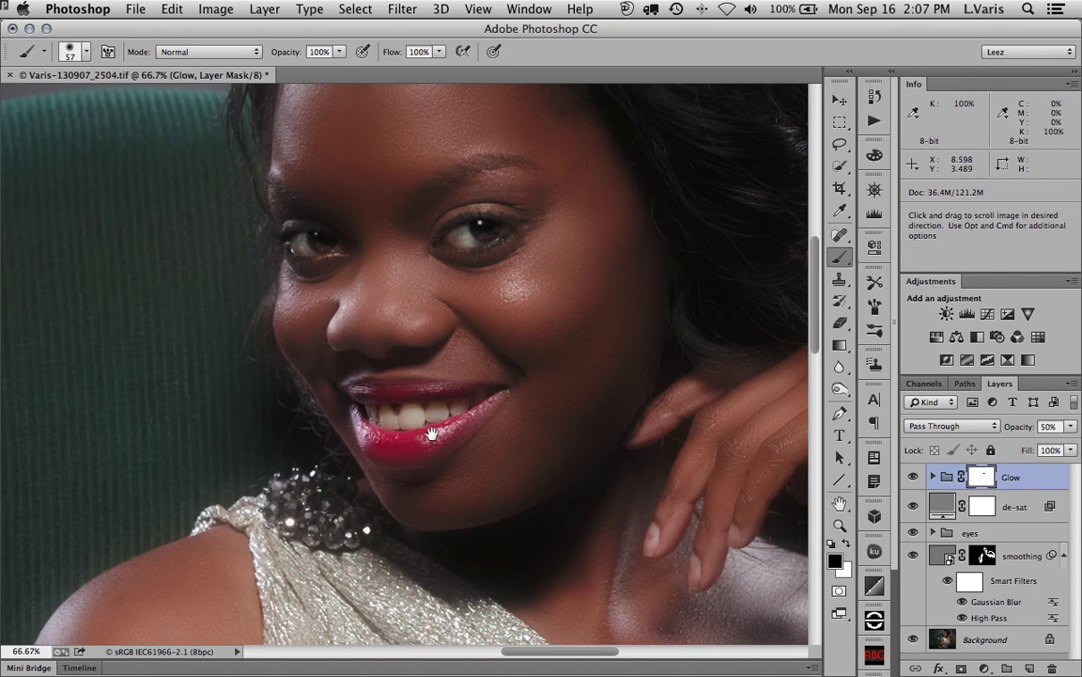
pyautogui.moveTo(271, 458)
pyautogui.mouseDown()
pyautogui.moveTo(350, 525)
pyautogui.moveTo(286, 473)
pyautogui.moveTo(319, 475)
pyautogui.mouseUp()
pyautogui.press('space')
pyautogui.moveTo(253, 609)
pyautogui.mouseDown()
pyautogui.moveTo(397, 519)
pyautogui.moveTo(408, 459)
pyautogui.moveTo(639, 336)
pyautogui.mouseUp()
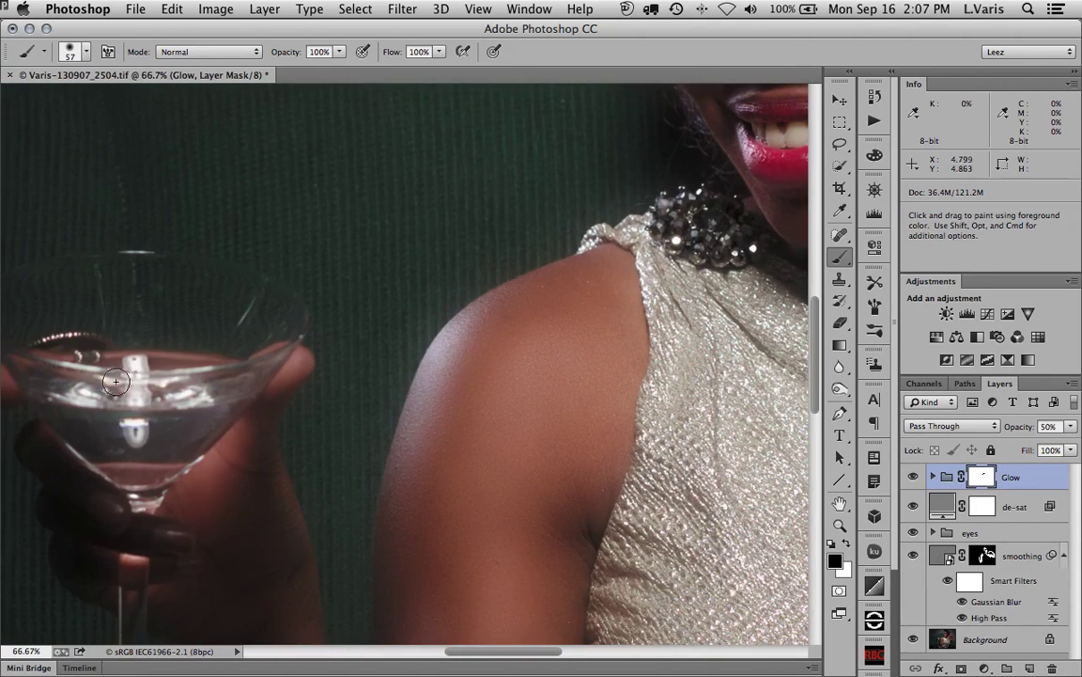
pyautogui.moveTo(113, 334)
pyautogui.mouseDown()
pyautogui.moveTo(65, 349)
pyautogui.moveTo(47, 387)
pyautogui.mouseUp()
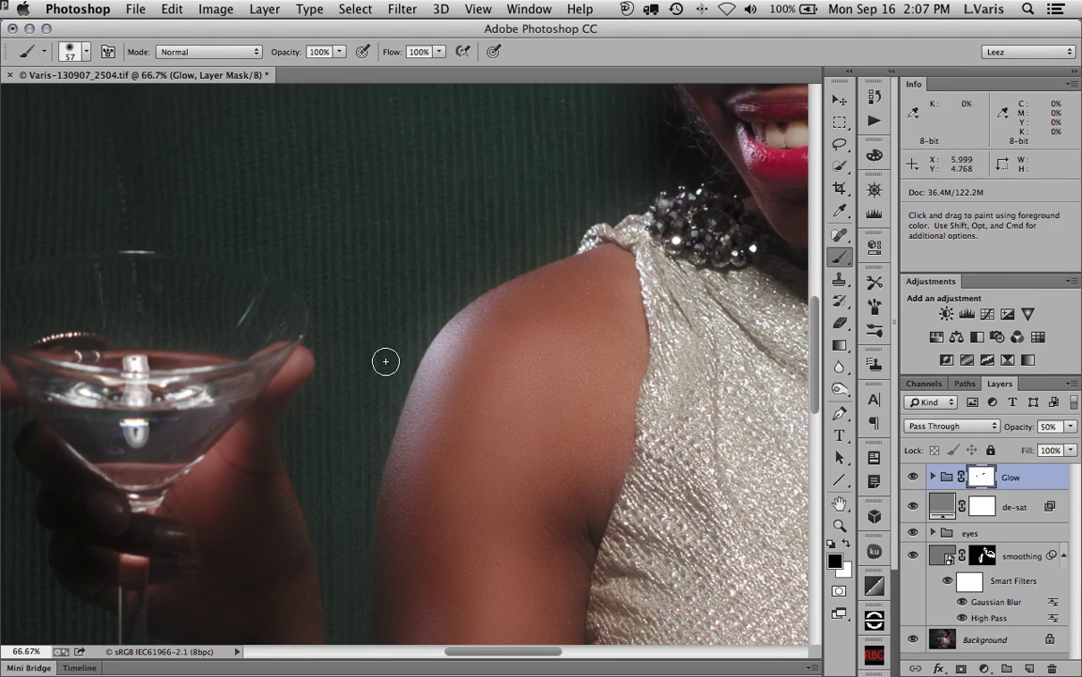
# Step: Compare the whole portrait with the Glow group hidden and shown
pyautogui.press('super+minus')
pyautogui.press('super+minus')
pyautogui.press('super+minus')
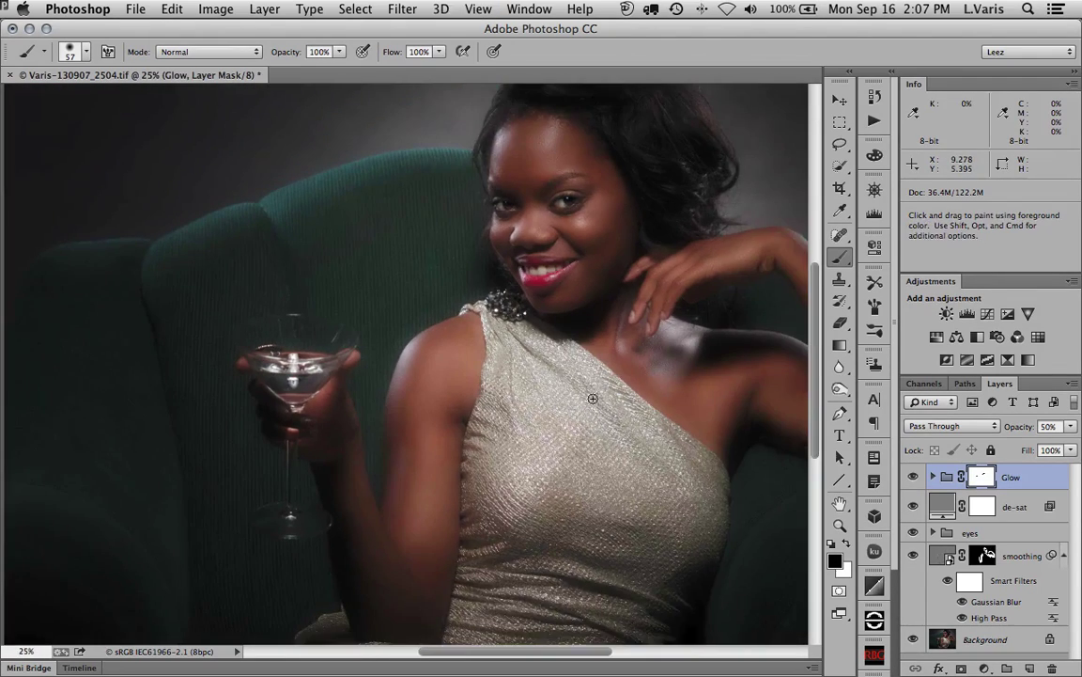
pyautogui.moveTo(577, 450); pyautogui.dragTo(522, 458)
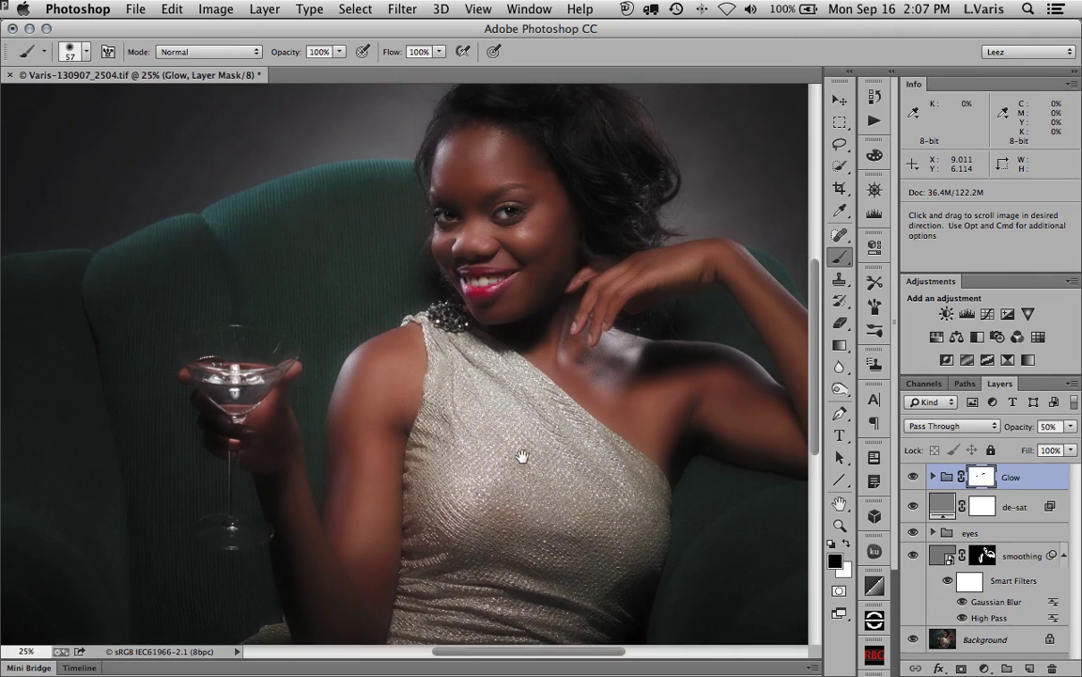
pyautogui.click(913, 478)
pyautogui.click(914, 478)
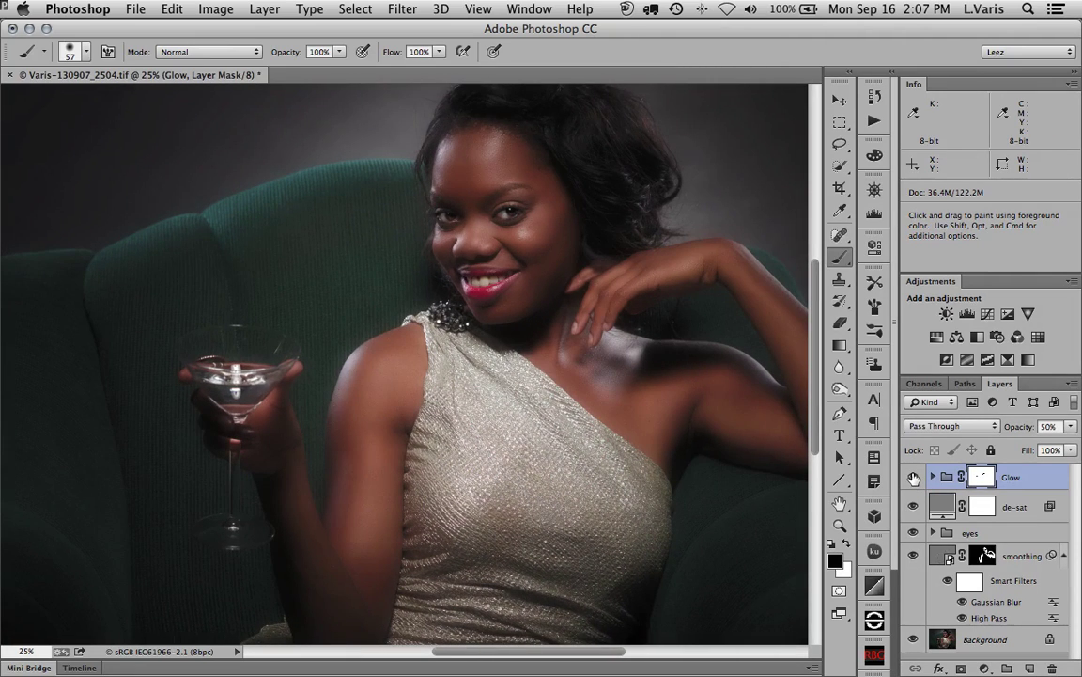
# Step: Compare the original Background layer alone with the full retouched layer stack, ending with all layers visible
pyautogui.moveTo(474, 441); pyautogui.dragTo(441, 418)
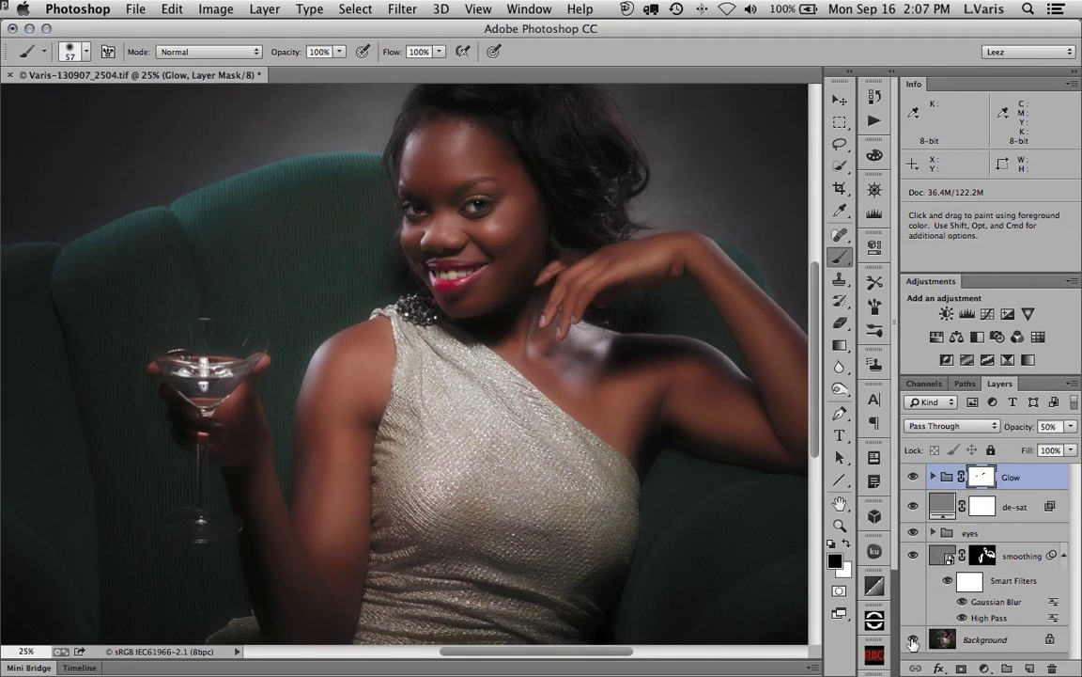
pyautogui.keyDown('alt'); pyautogui.click(912, 642); pyautogui.keyUp('alt')
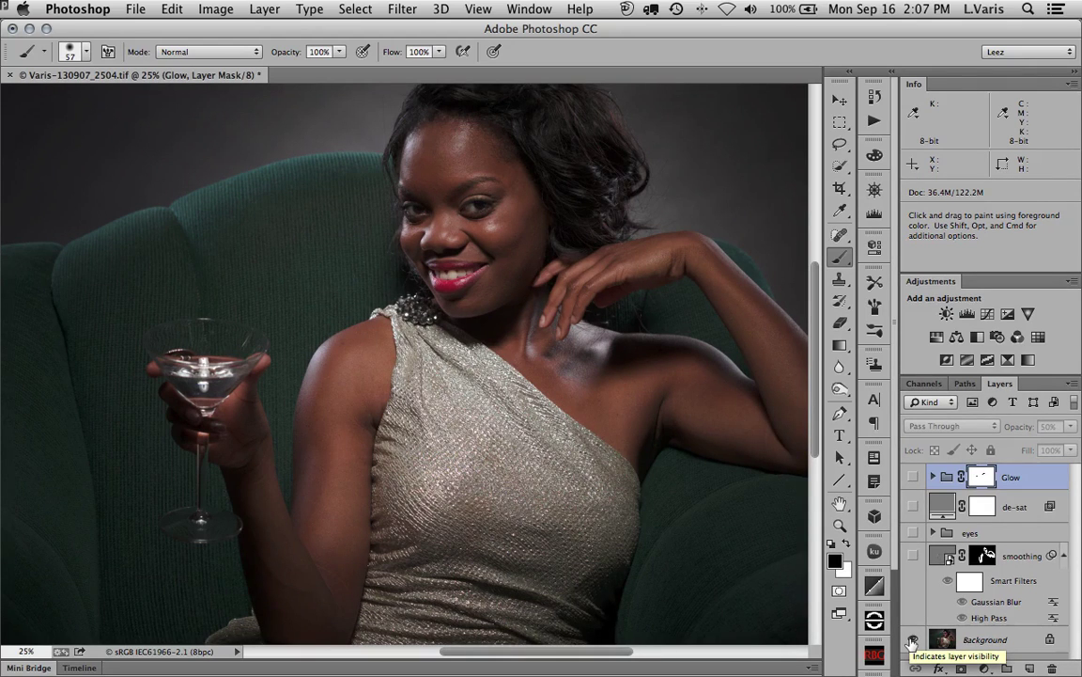
pyautogui.keyDown('alt'); pyautogui.click(912, 642); pyautogui.keyUp('alt')
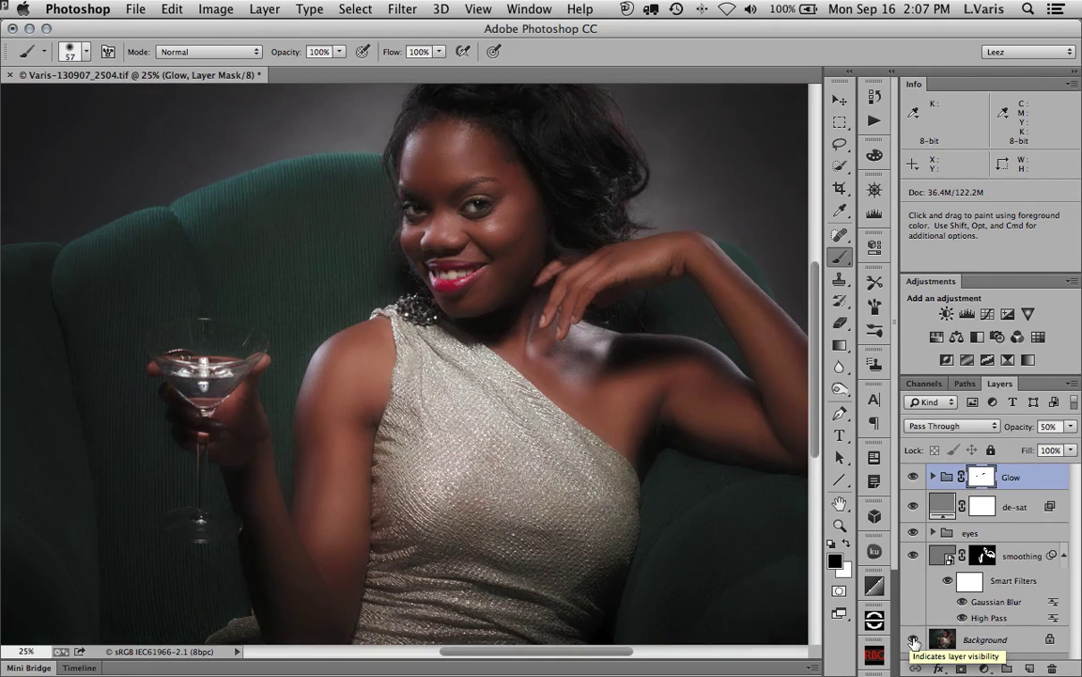
pyautogui.keyDown('alt'); pyautogui.click(913, 642); pyautogui.keyUp('alt')
pyautogui.keyDown('alt'); pyautogui.click(912, 641); pyautogui.keyUp('alt')
pyautogui.keyDown('alt'); pyautogui.click(912, 642); pyautogui.keyUp('alt')
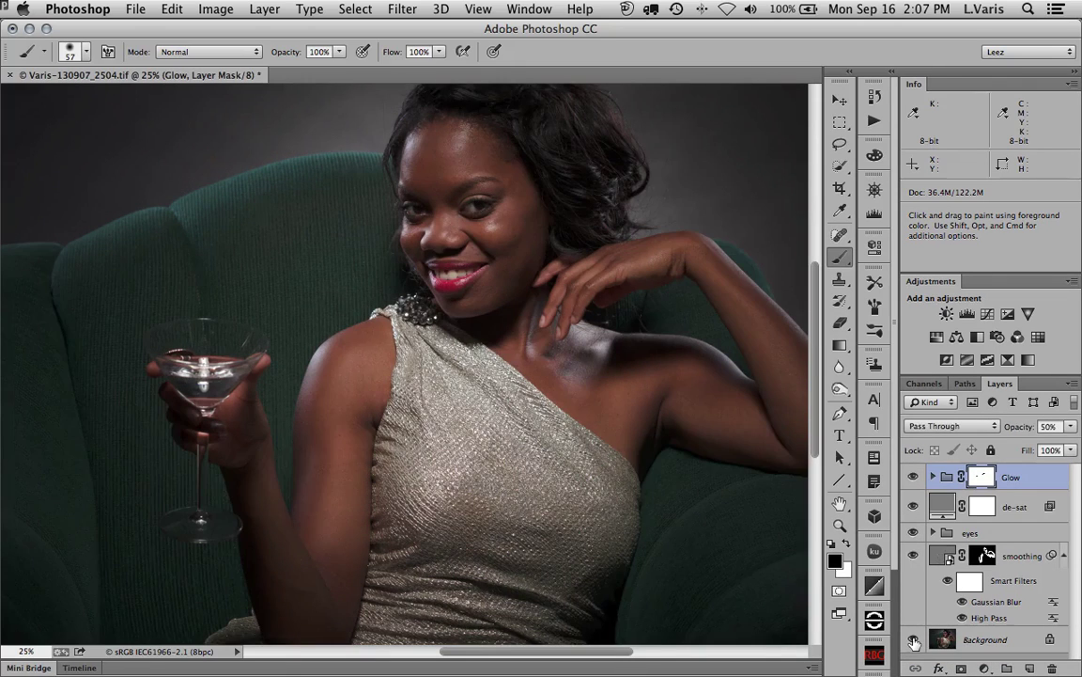
pyautogui.keyDown('alt'); pyautogui.click(912, 642); pyautogui.keyUp('alt')
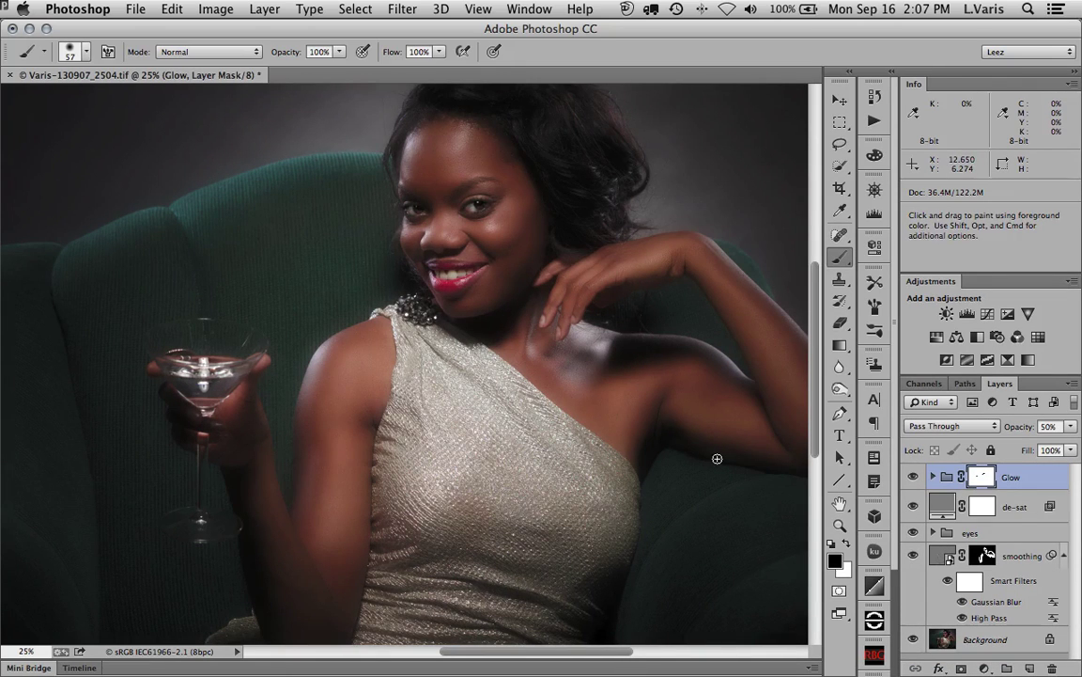
pyautogui.press('super+minus')
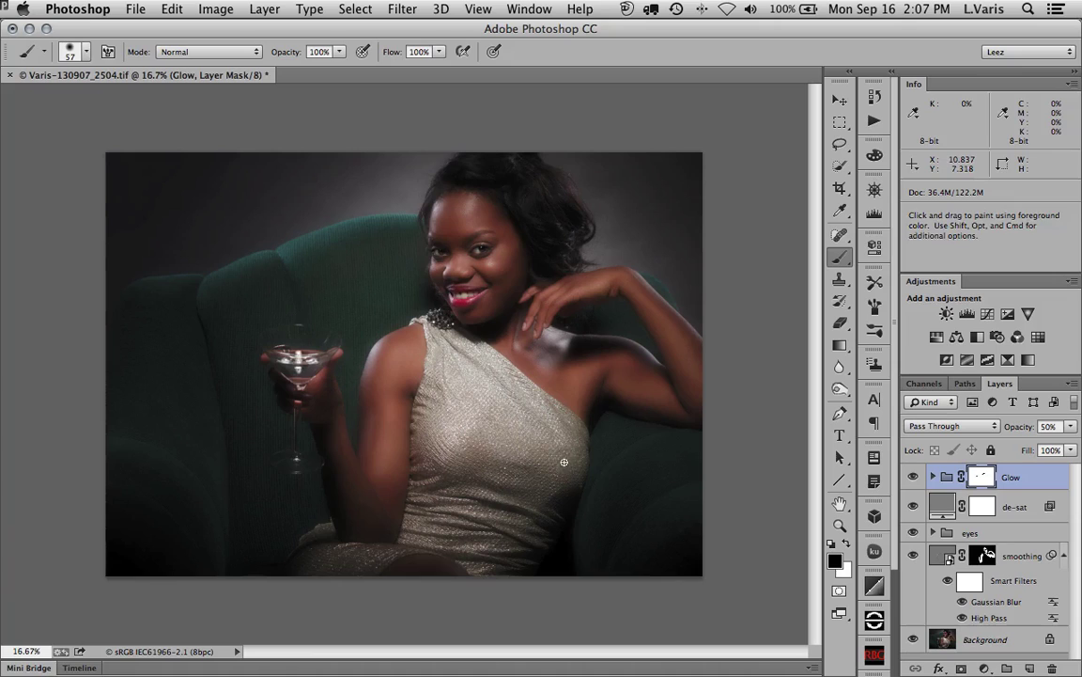